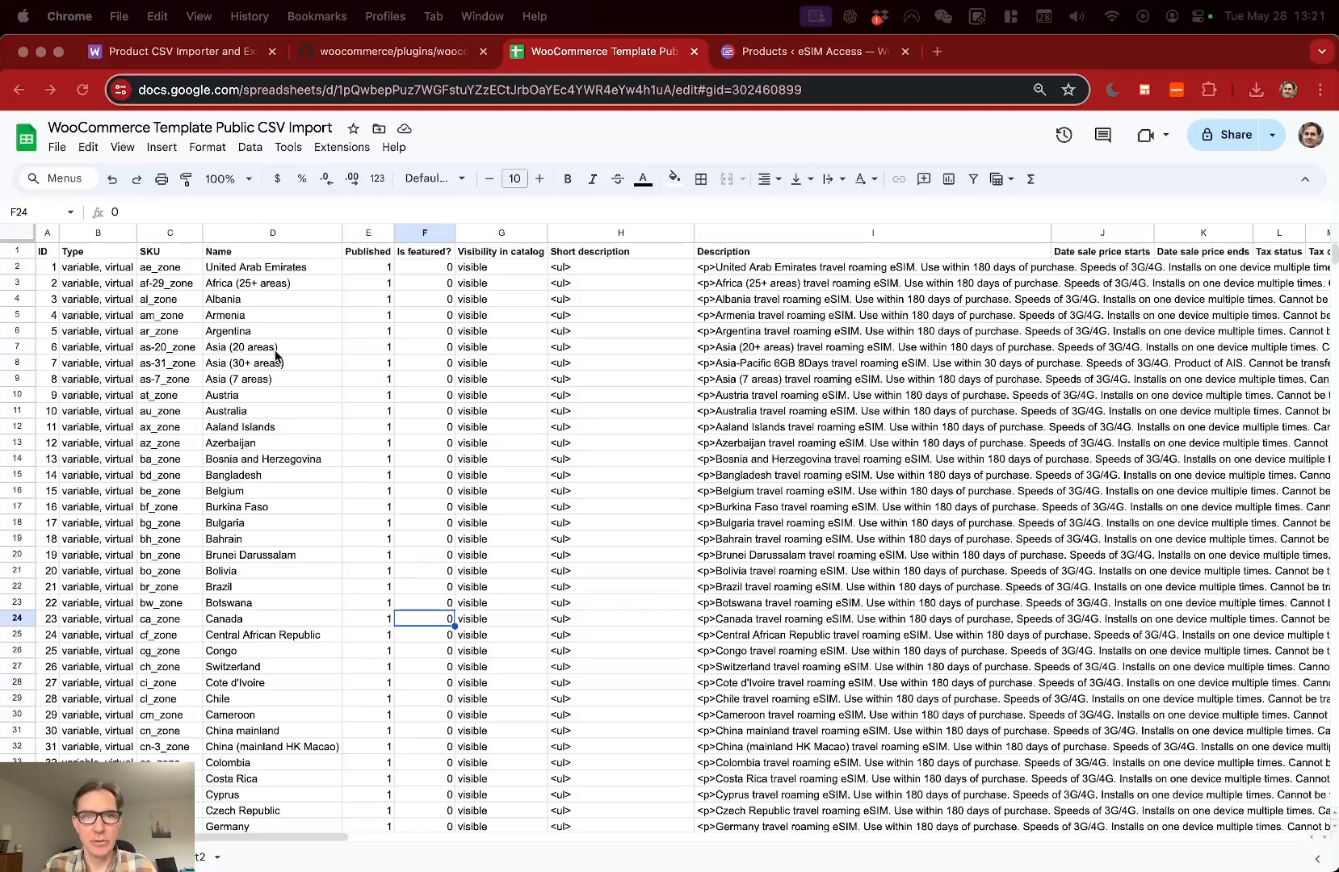
# - Examine WooCommerce's Product CSV Importer and Exporter documentation, from creating the CSV through importing, updating and converting to variable products
pyautogui.click(195, 53)
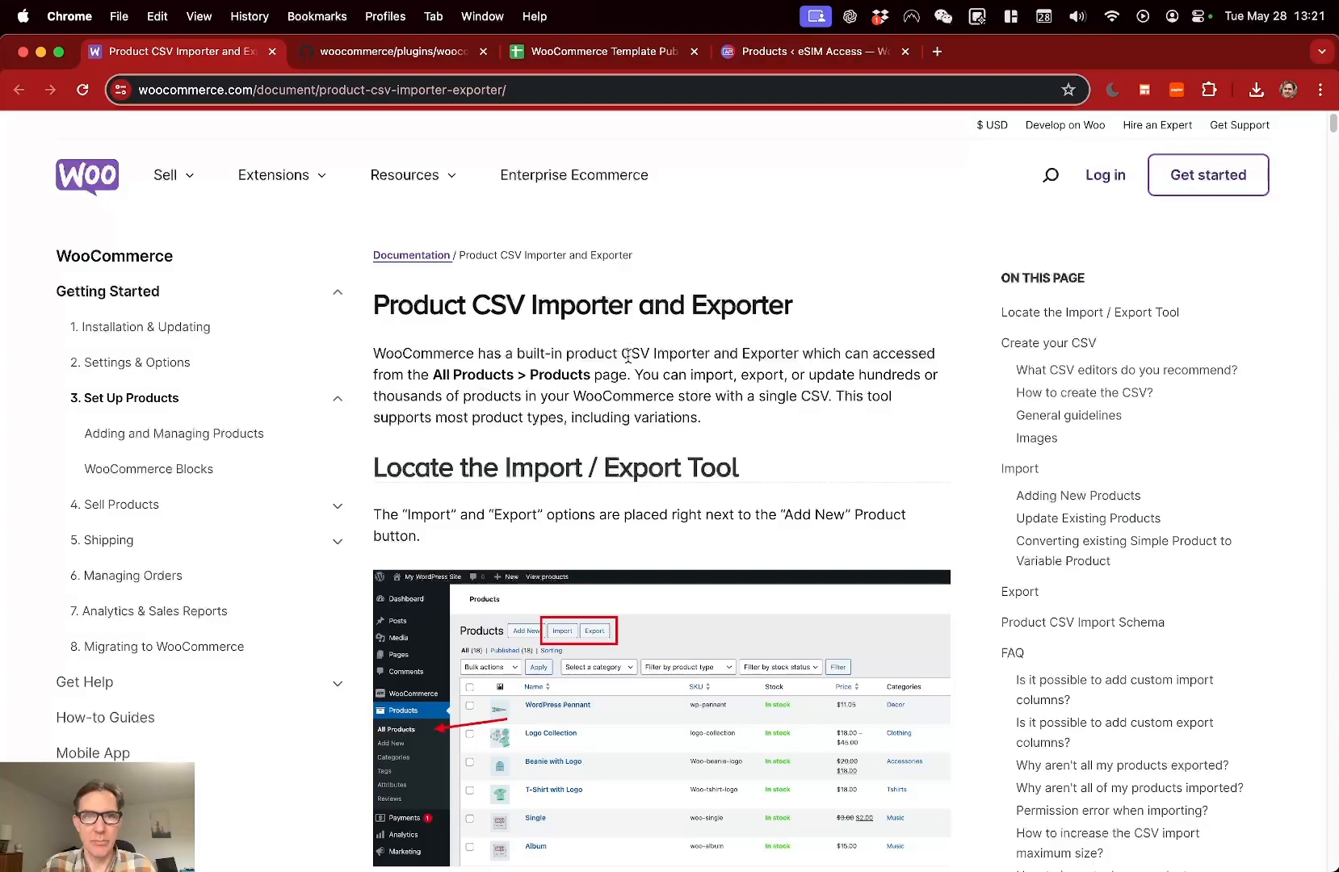
pyautogui.scroll(-5, 629, 357)
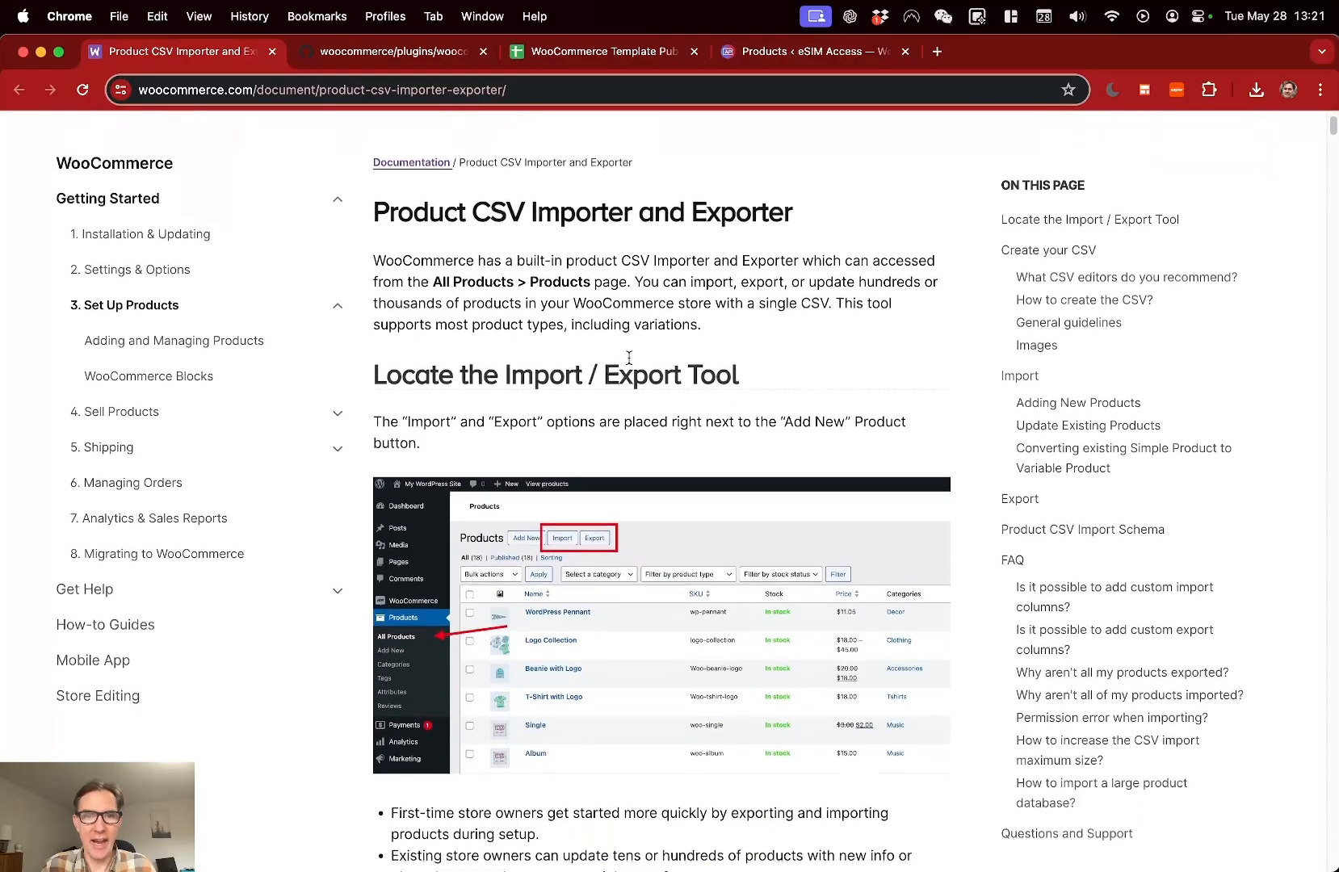
pyautogui.scroll(-20, 629, 358)
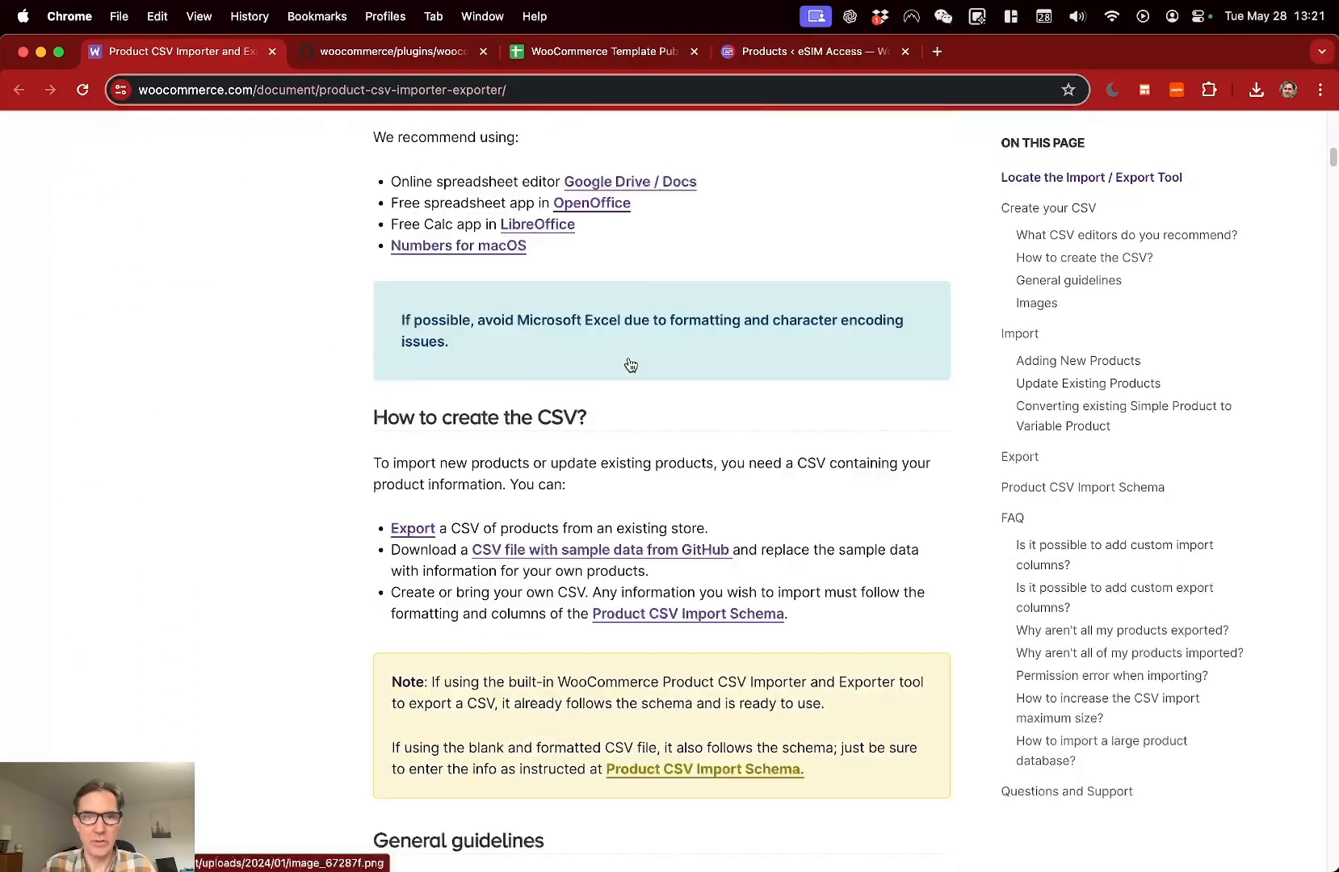
pyautogui.scroll(-15, 631, 365)
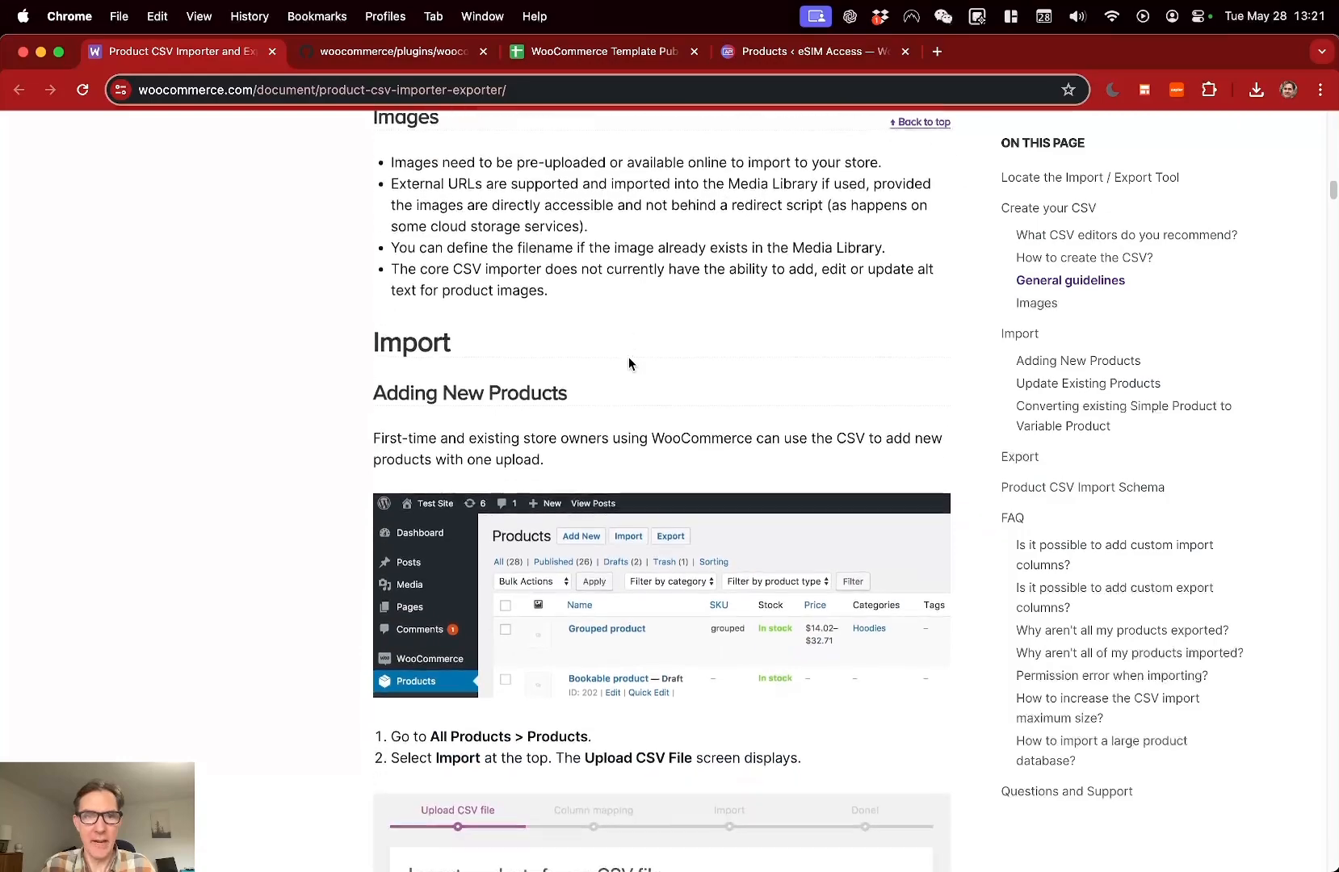
pyautogui.scroll(-20, 630, 364)
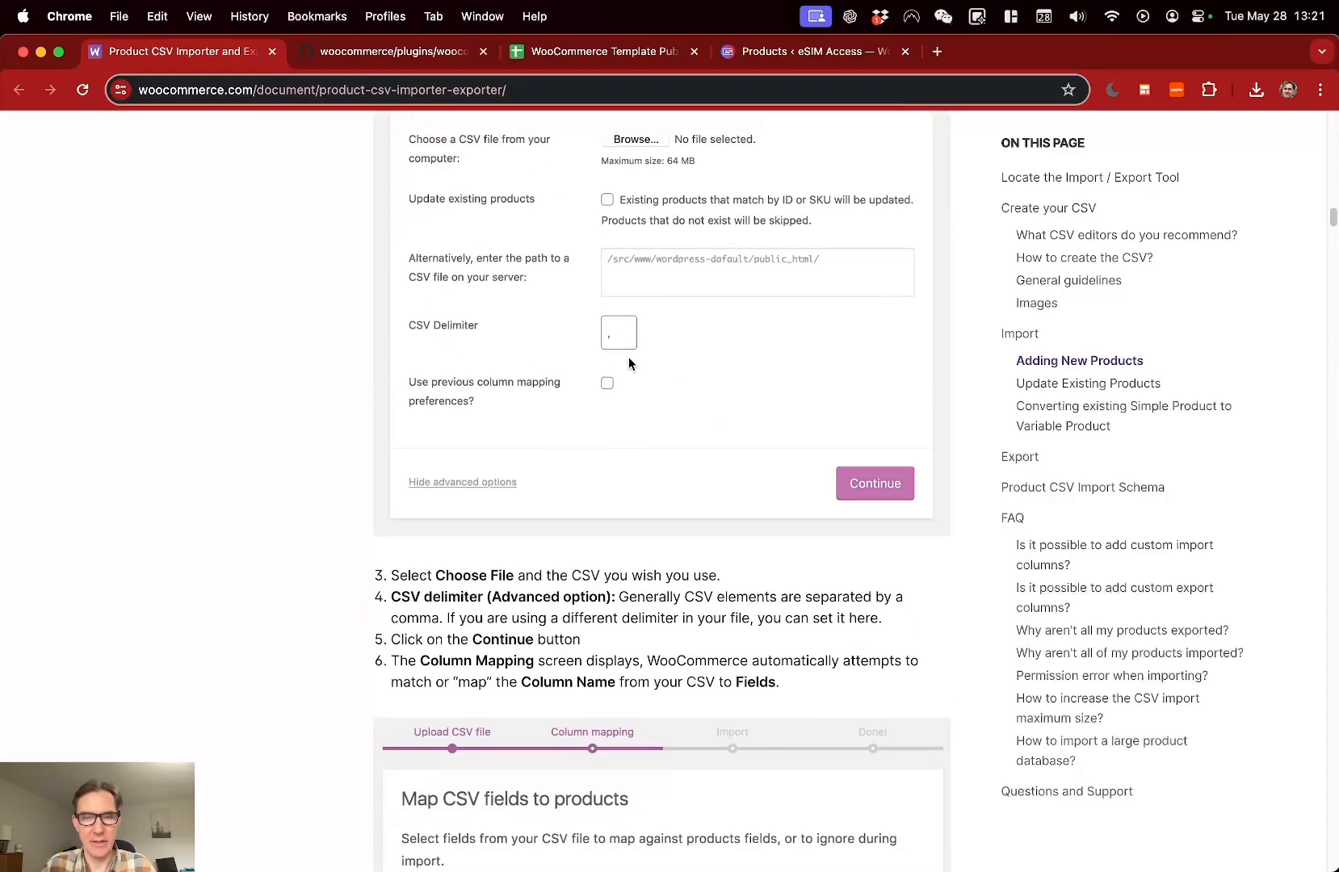
pyautogui.scroll(-16, 629, 358)
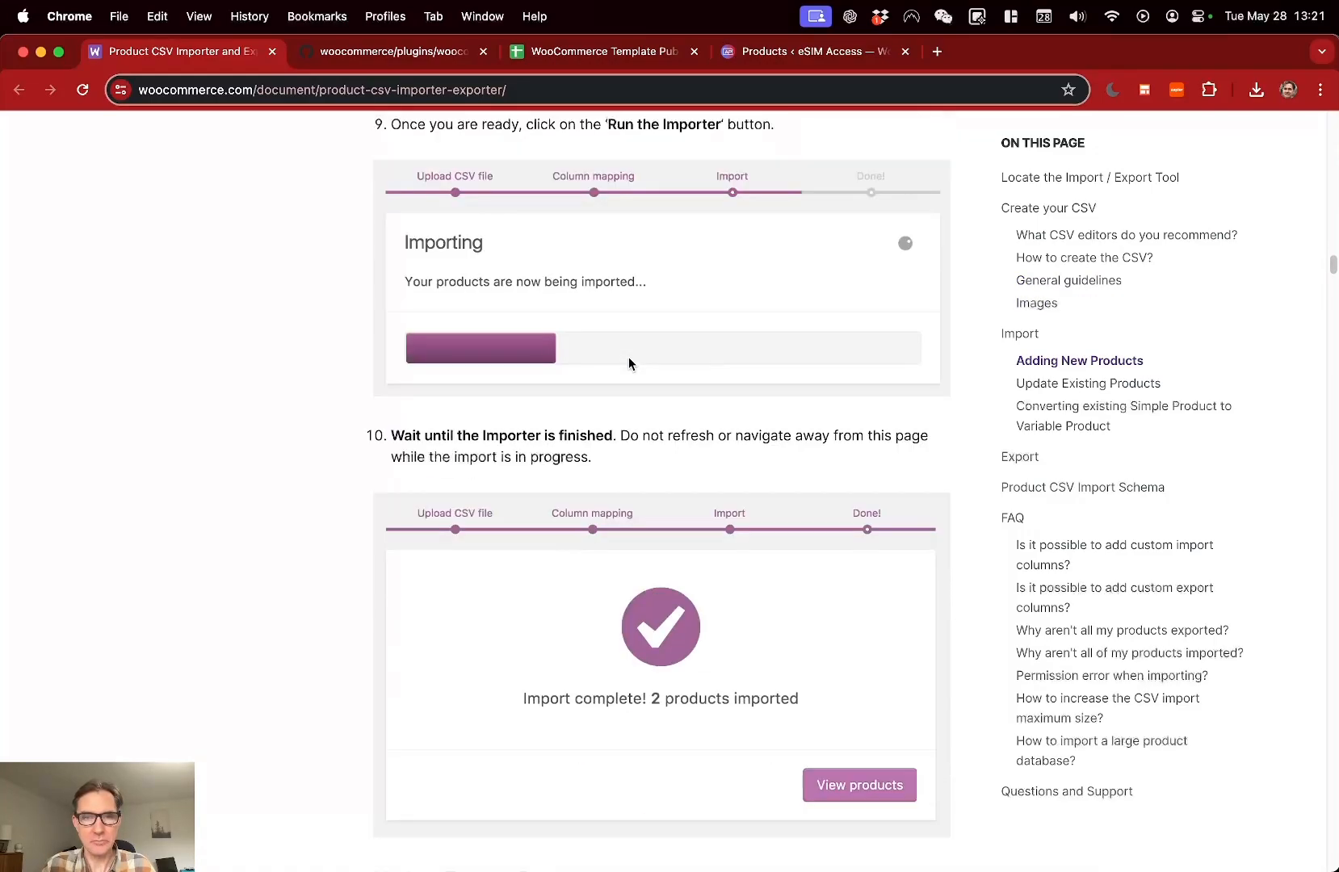
pyautogui.scroll(-20, 629, 364)
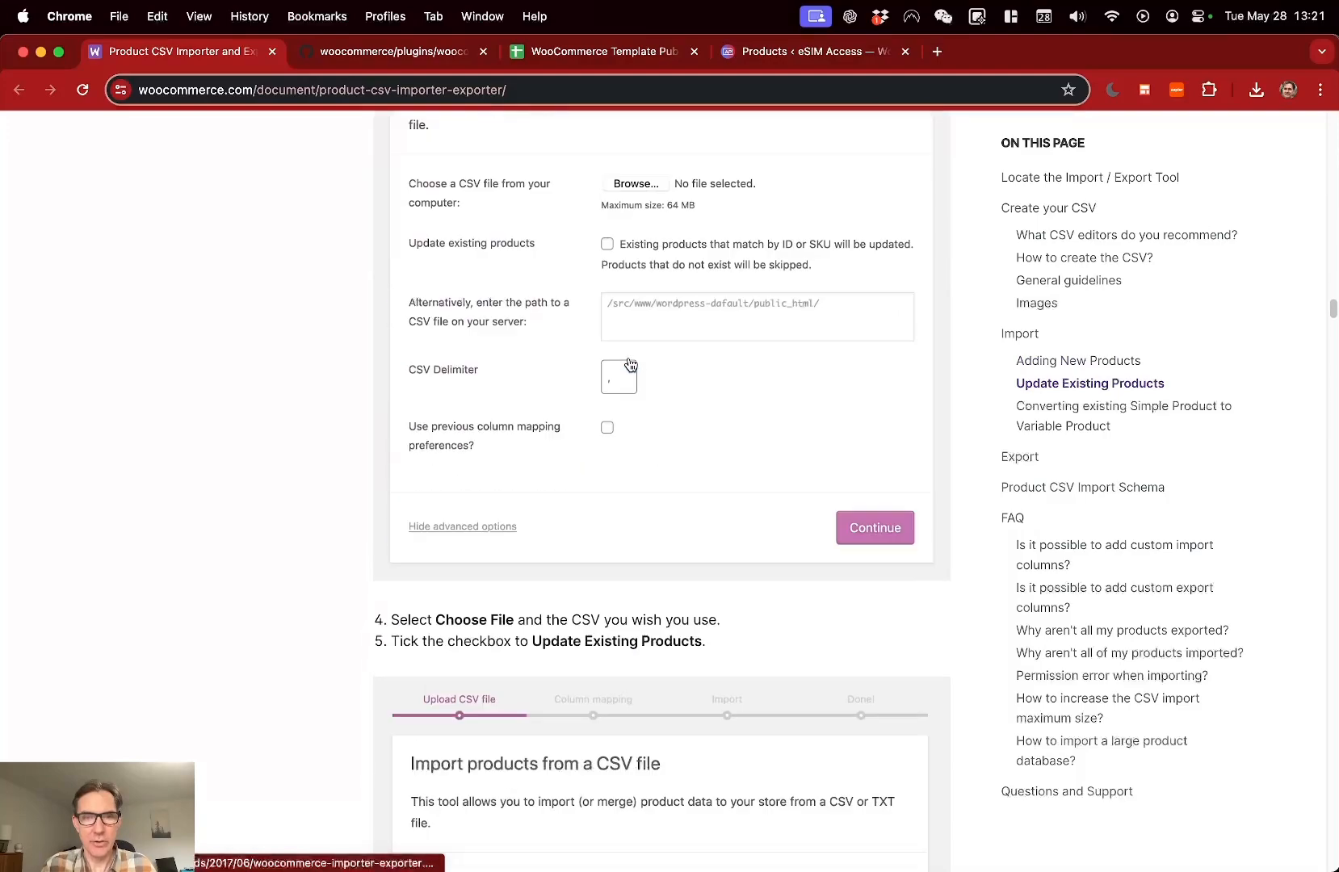
pyautogui.scroll(-20, 631, 364)
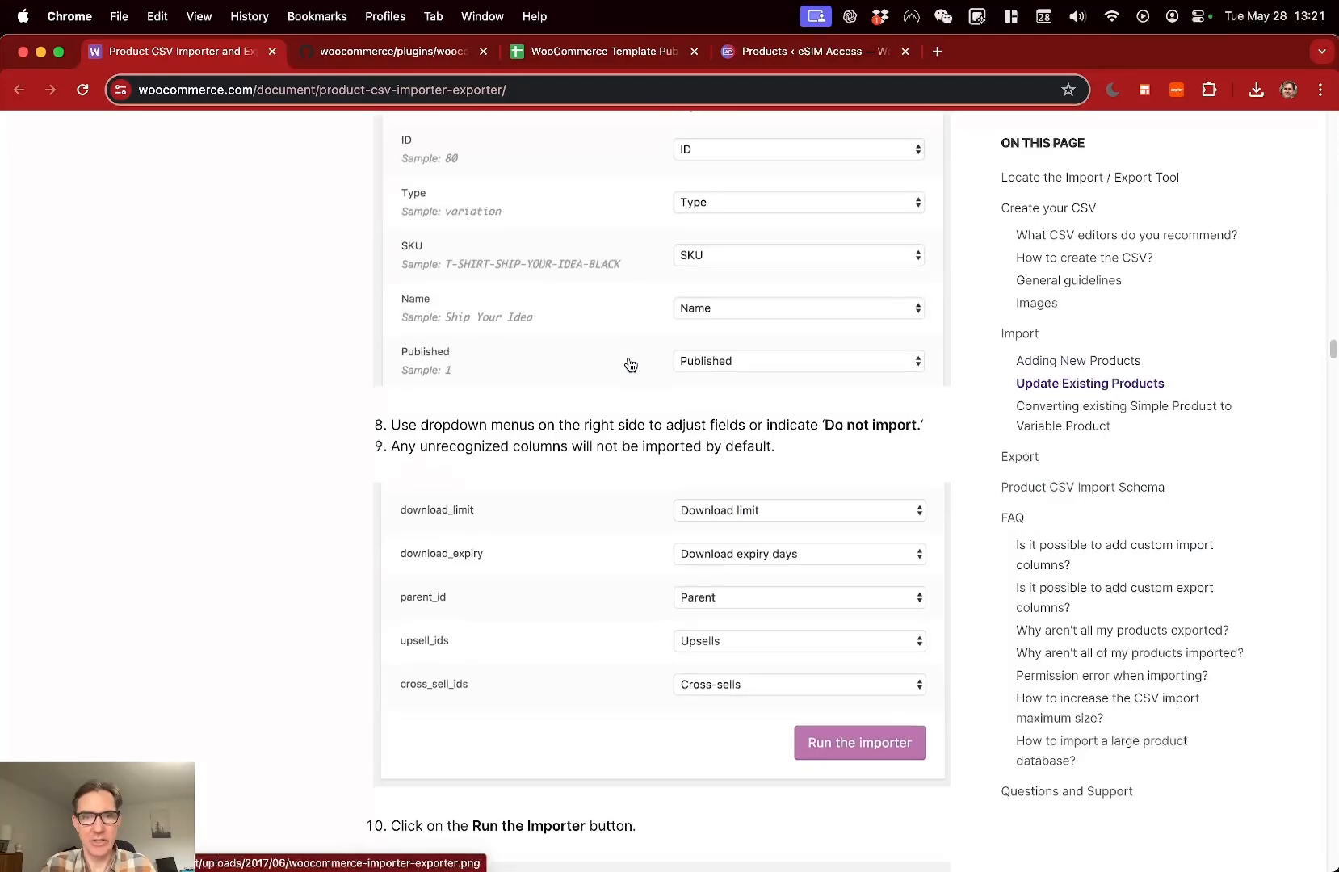
pyautogui.scroll(-10, 630, 365)
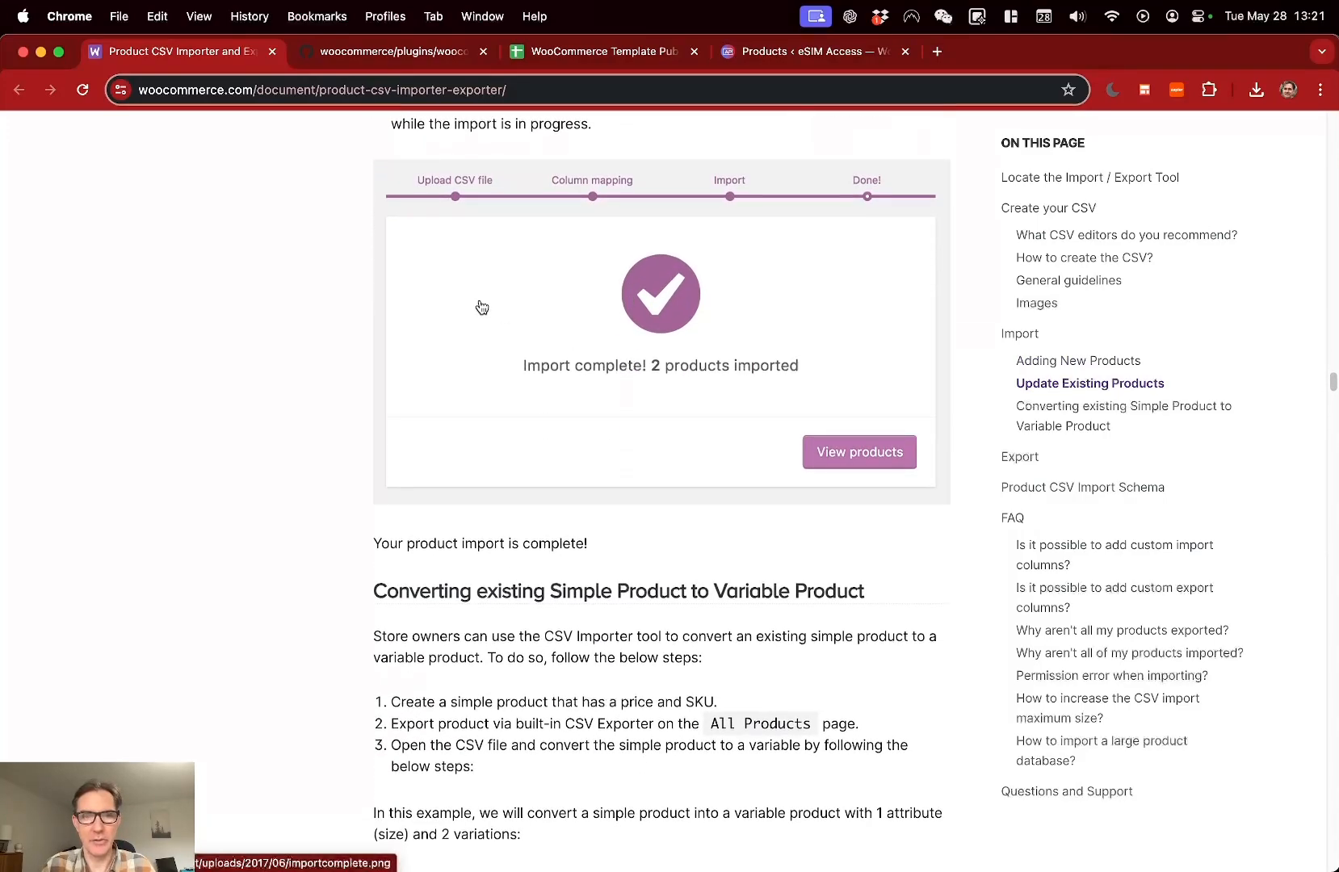
pyautogui.scroll(-5, 660, 388)
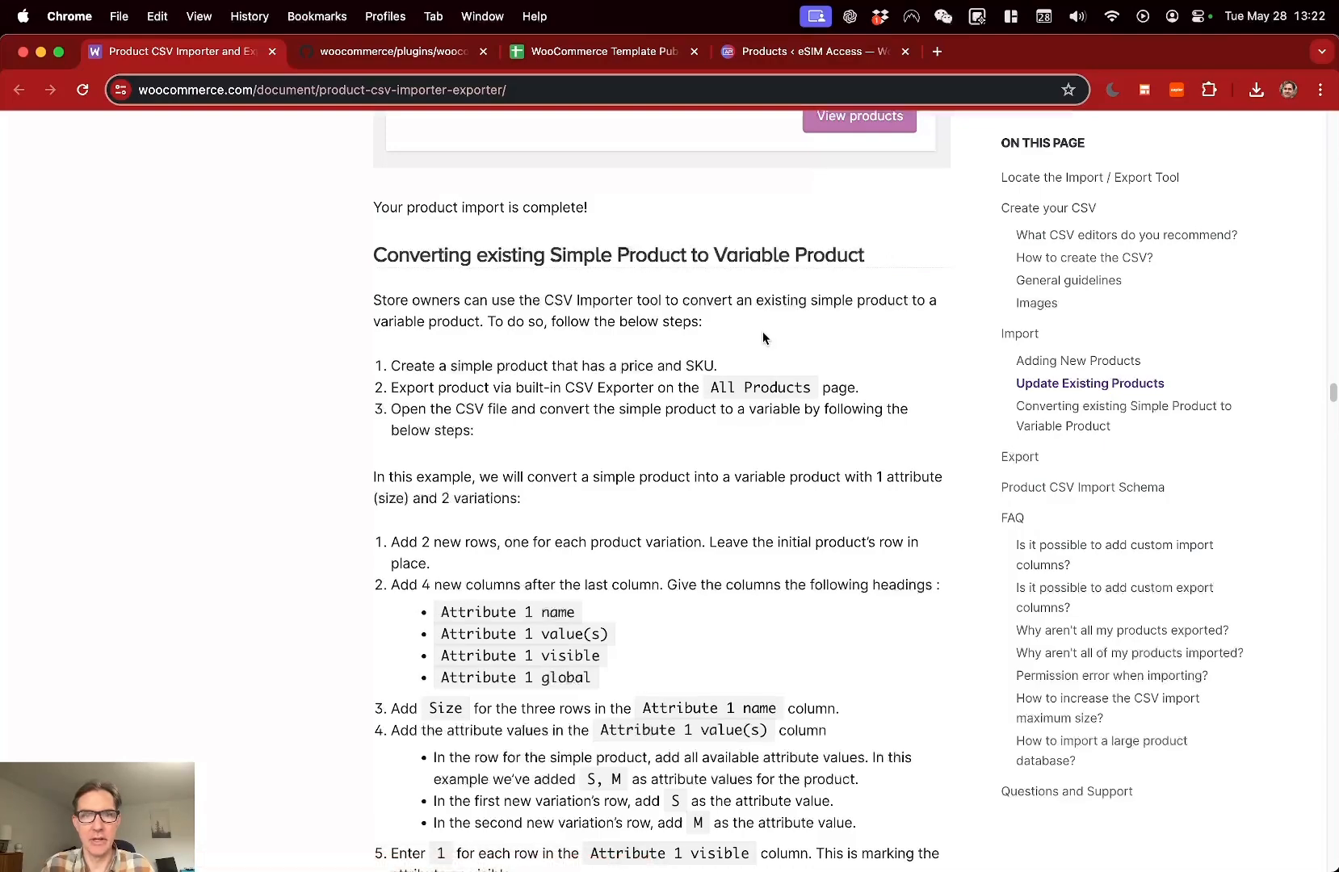
pyautogui.scroll(-10, 763, 338)
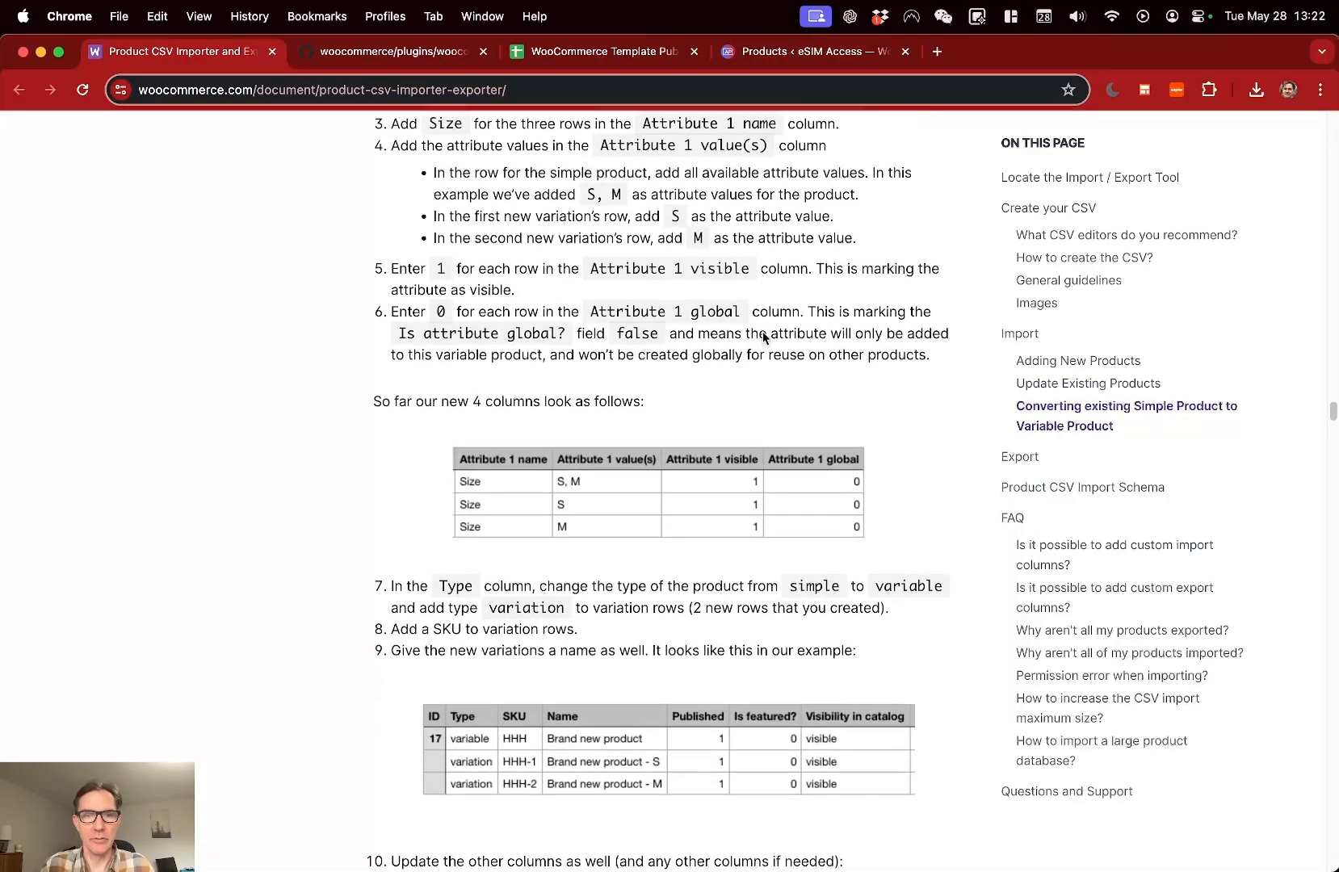
pyautogui.scroll(-15, 763, 337)
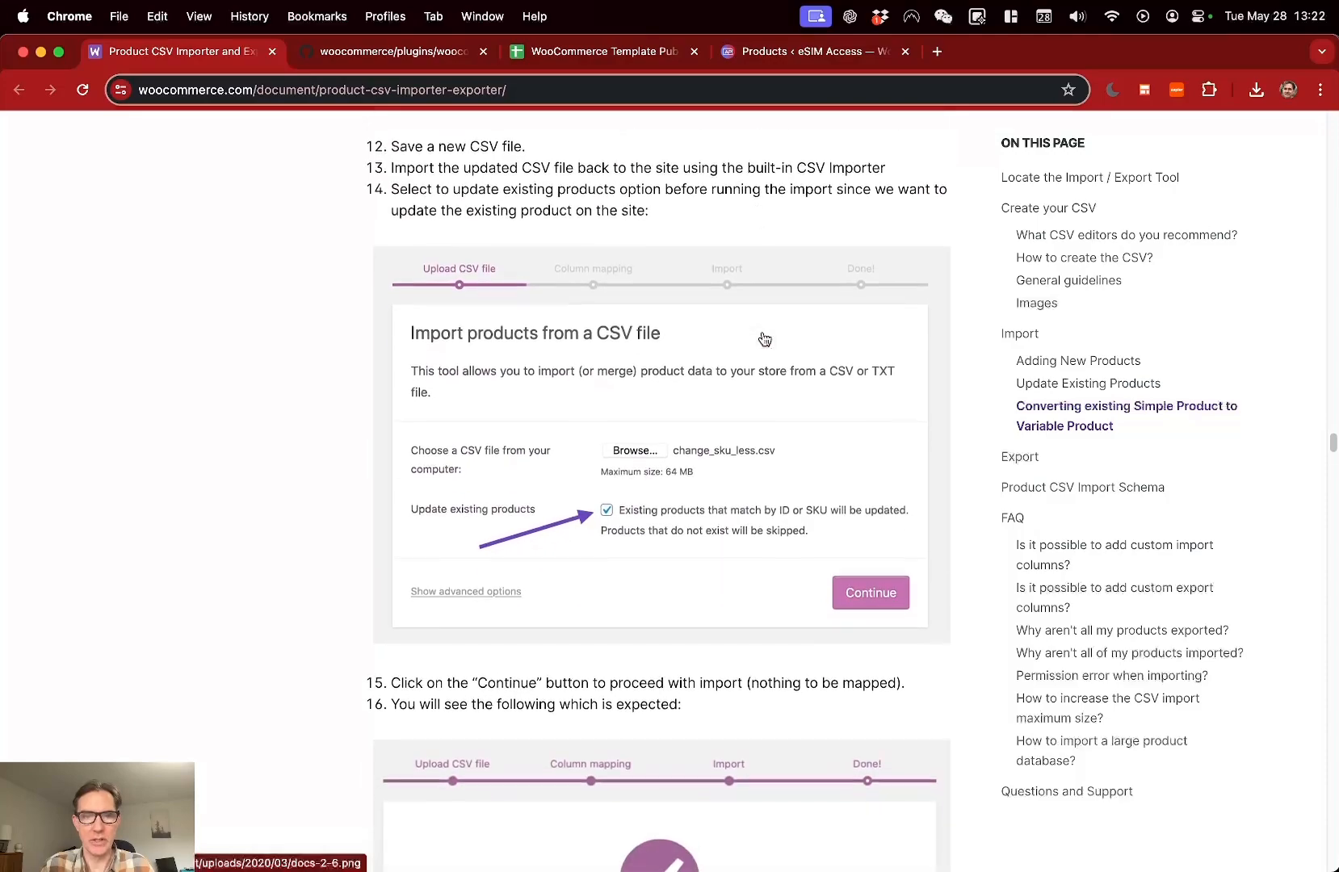
pyautogui.scroll(-8, 763, 337)
# - Examine sample_products.csv on GitHub and the product rows in the WooCommerce Template Public CSV Import spreadsheet
pyautogui.click(385, 51)
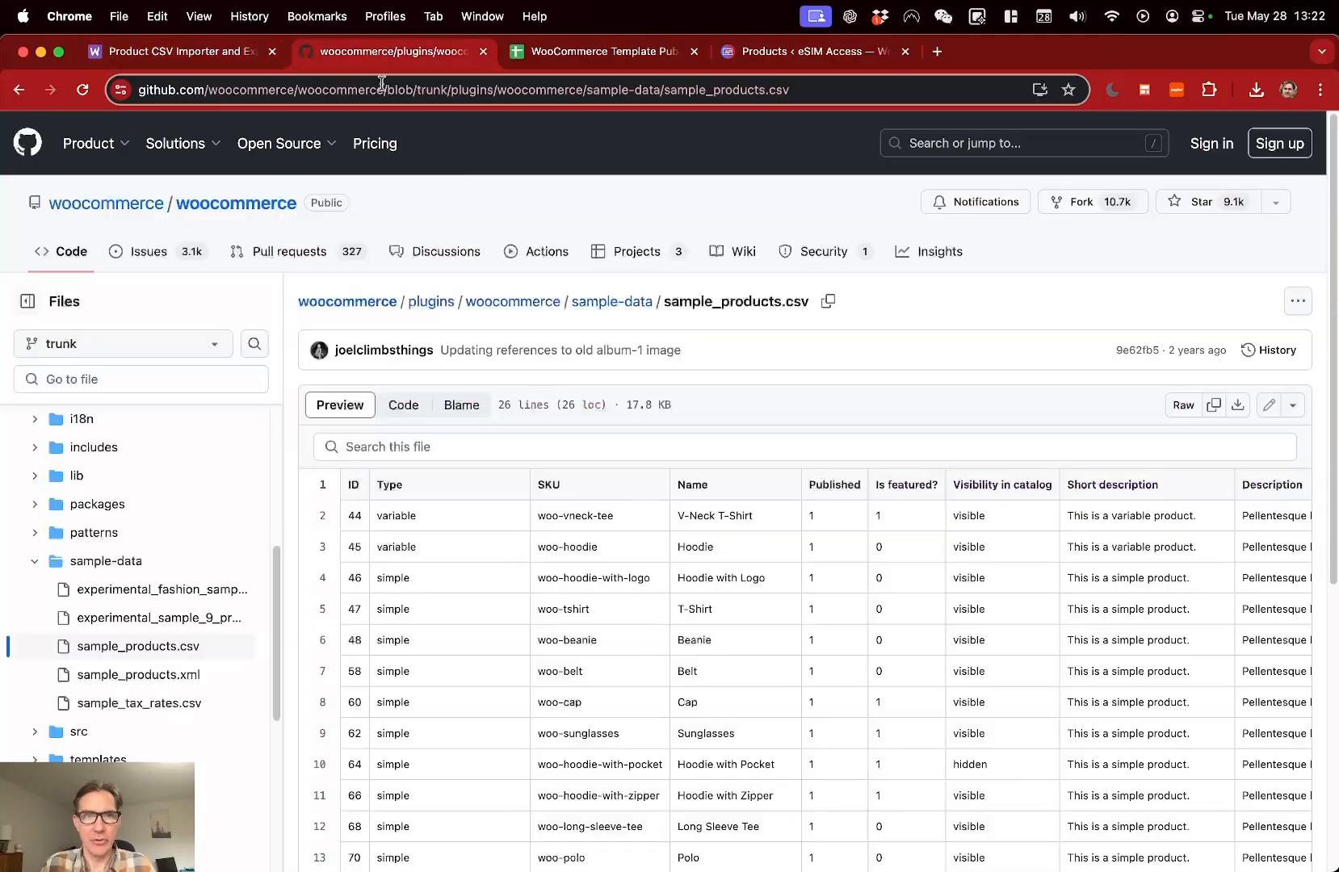
pyautogui.scroll(-8, 701, 559)
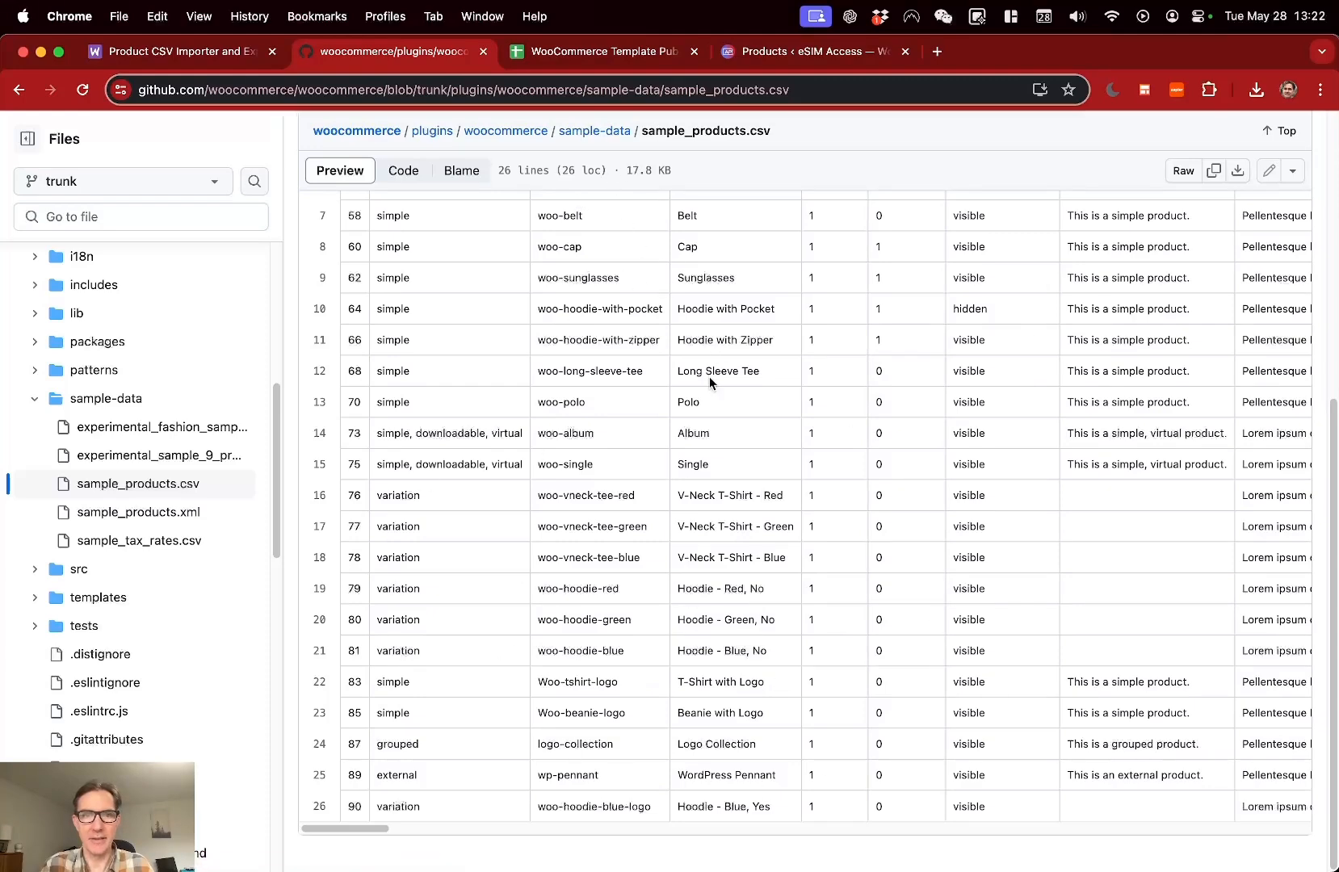
pyautogui.scroll(10, 713, 437)
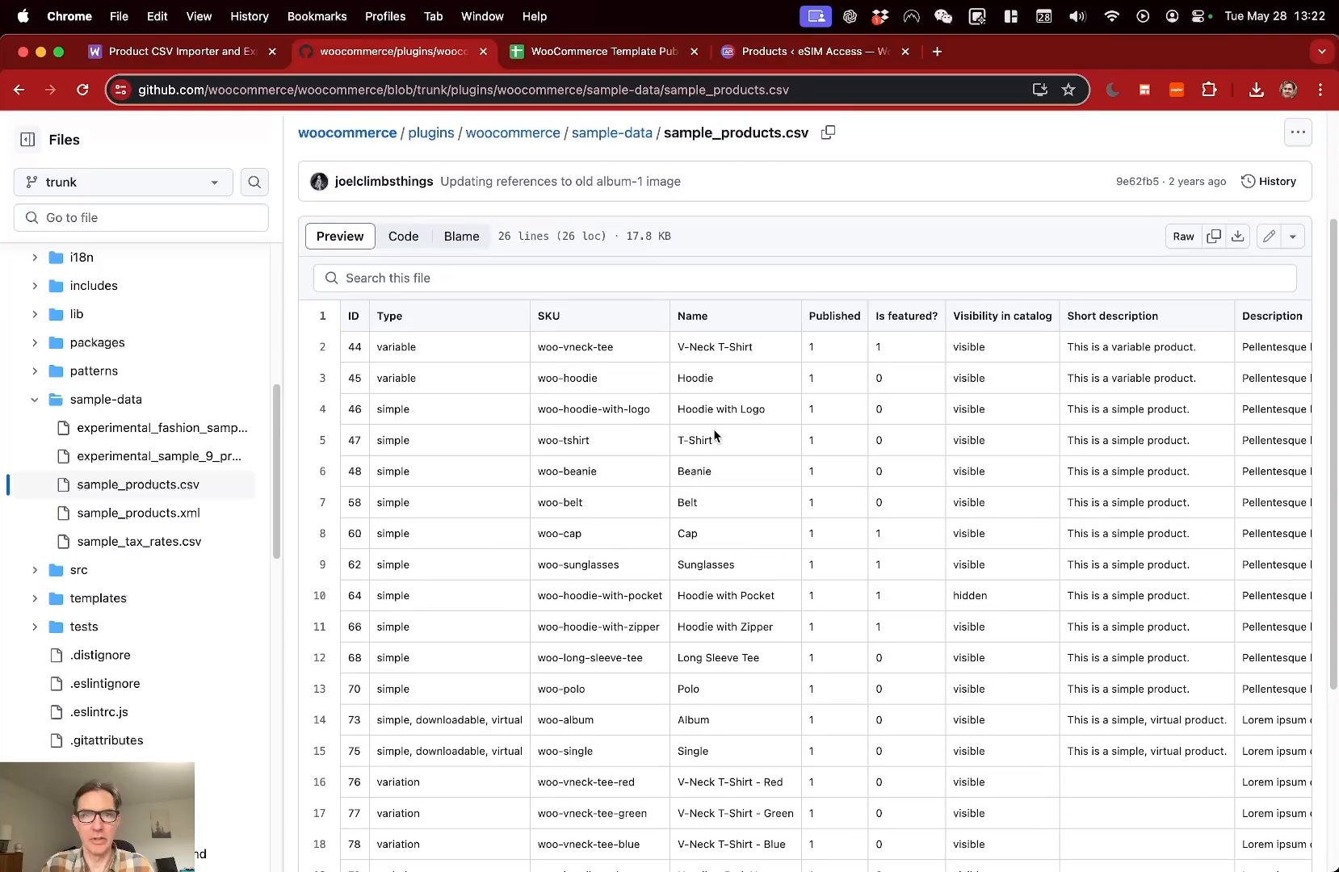
pyautogui.scroll(-5, 609, 437)
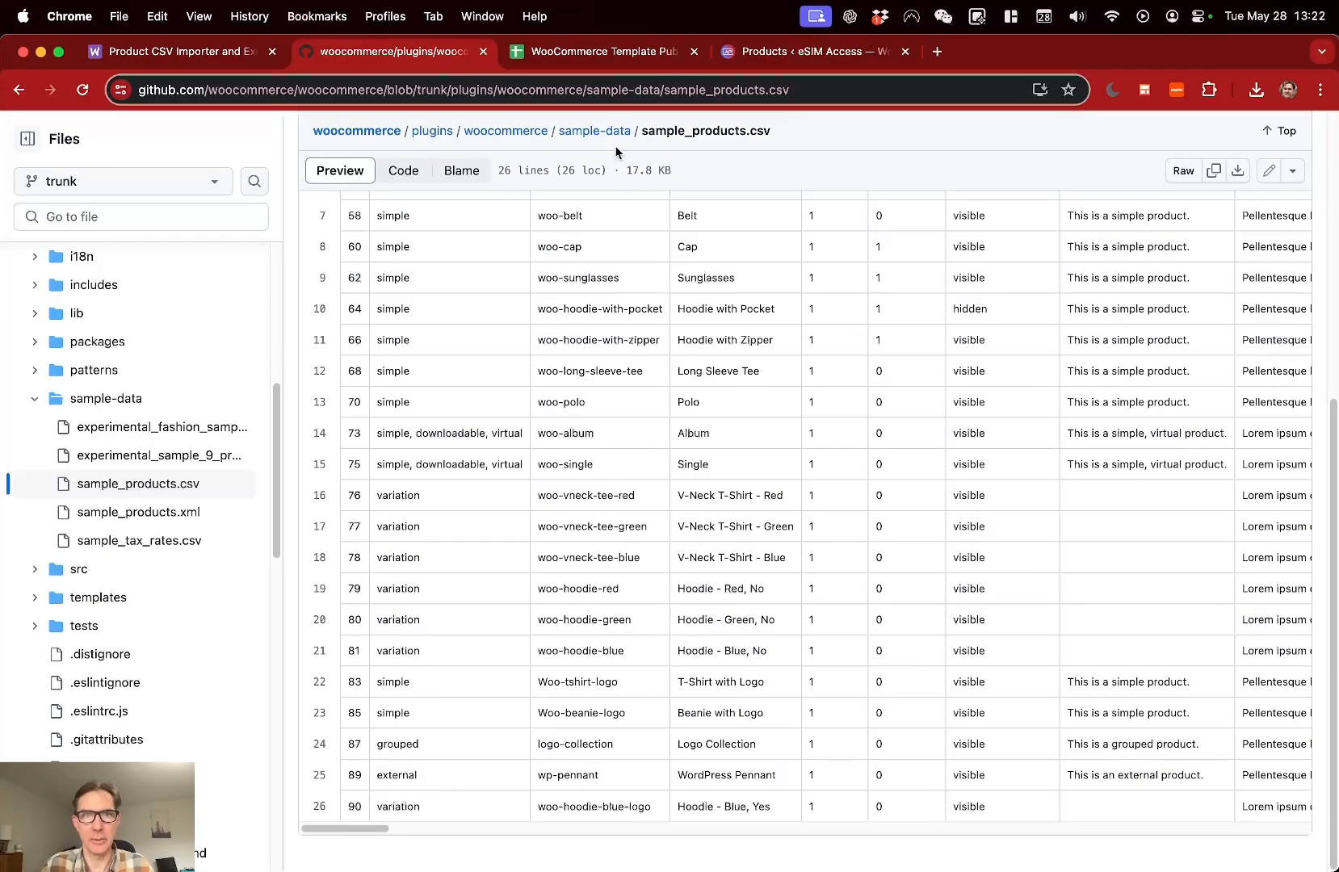
pyautogui.click(584, 57)
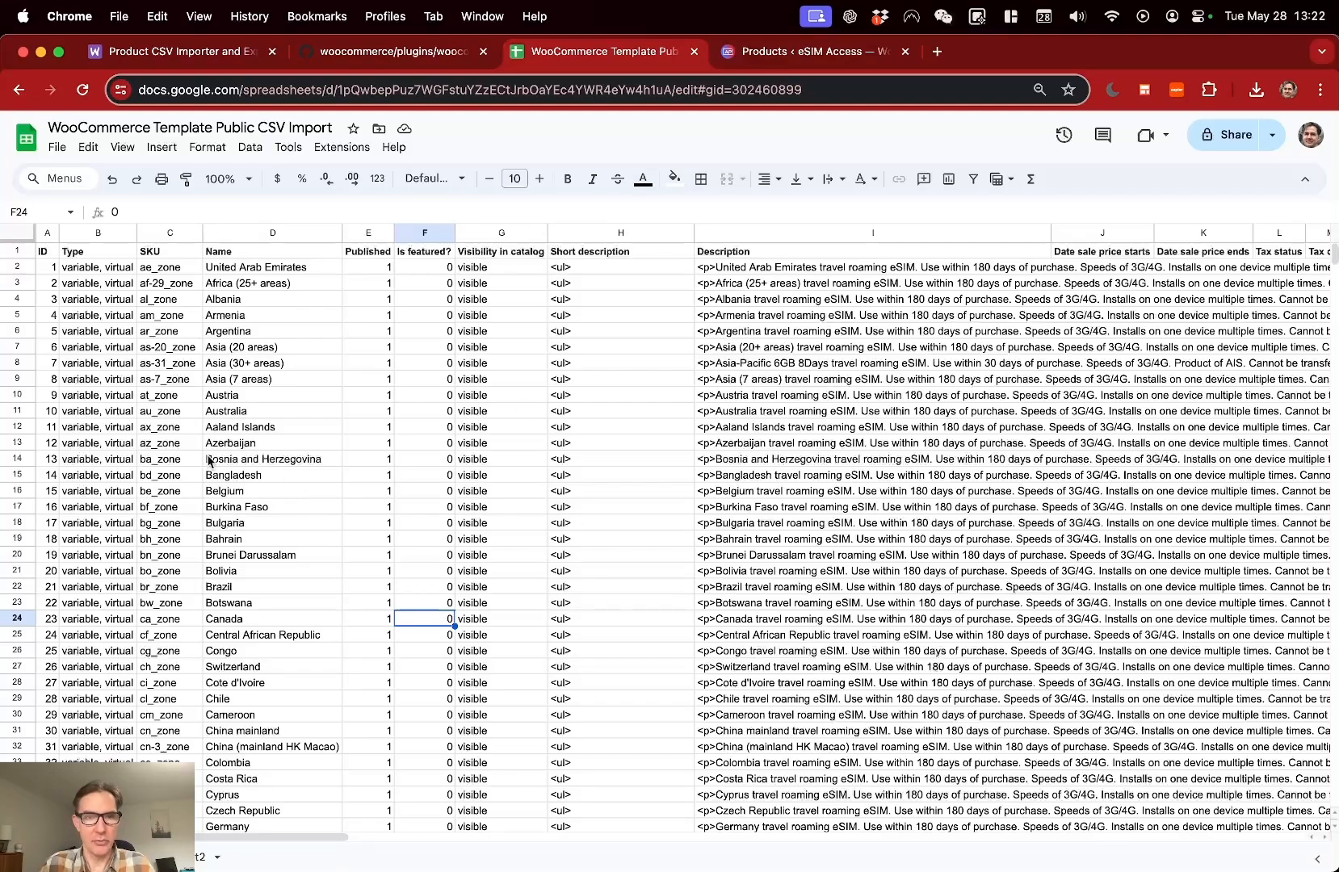
pyautogui.scroll(-15, 208, 460)
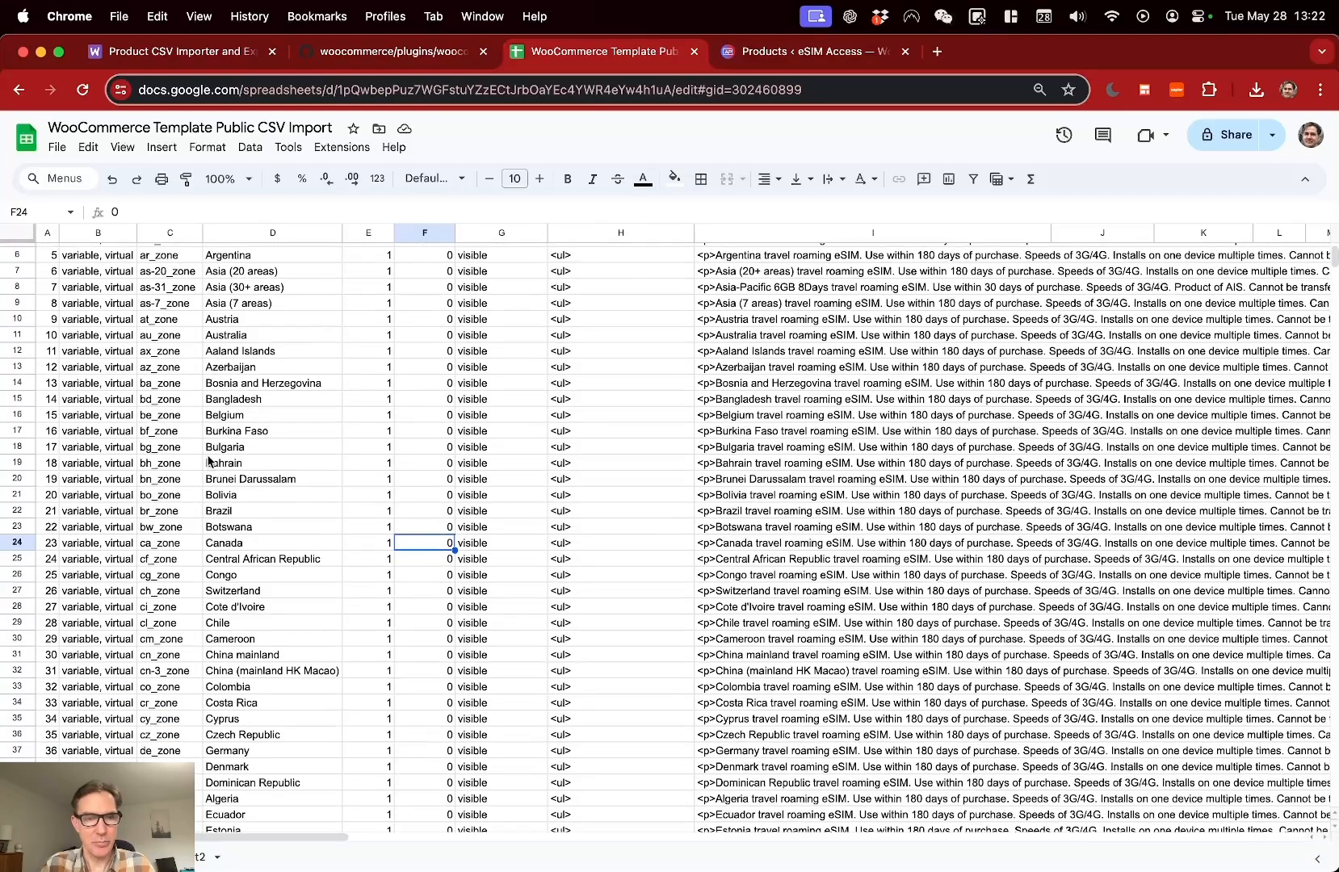
pyautogui.scroll(-20, 209, 460)
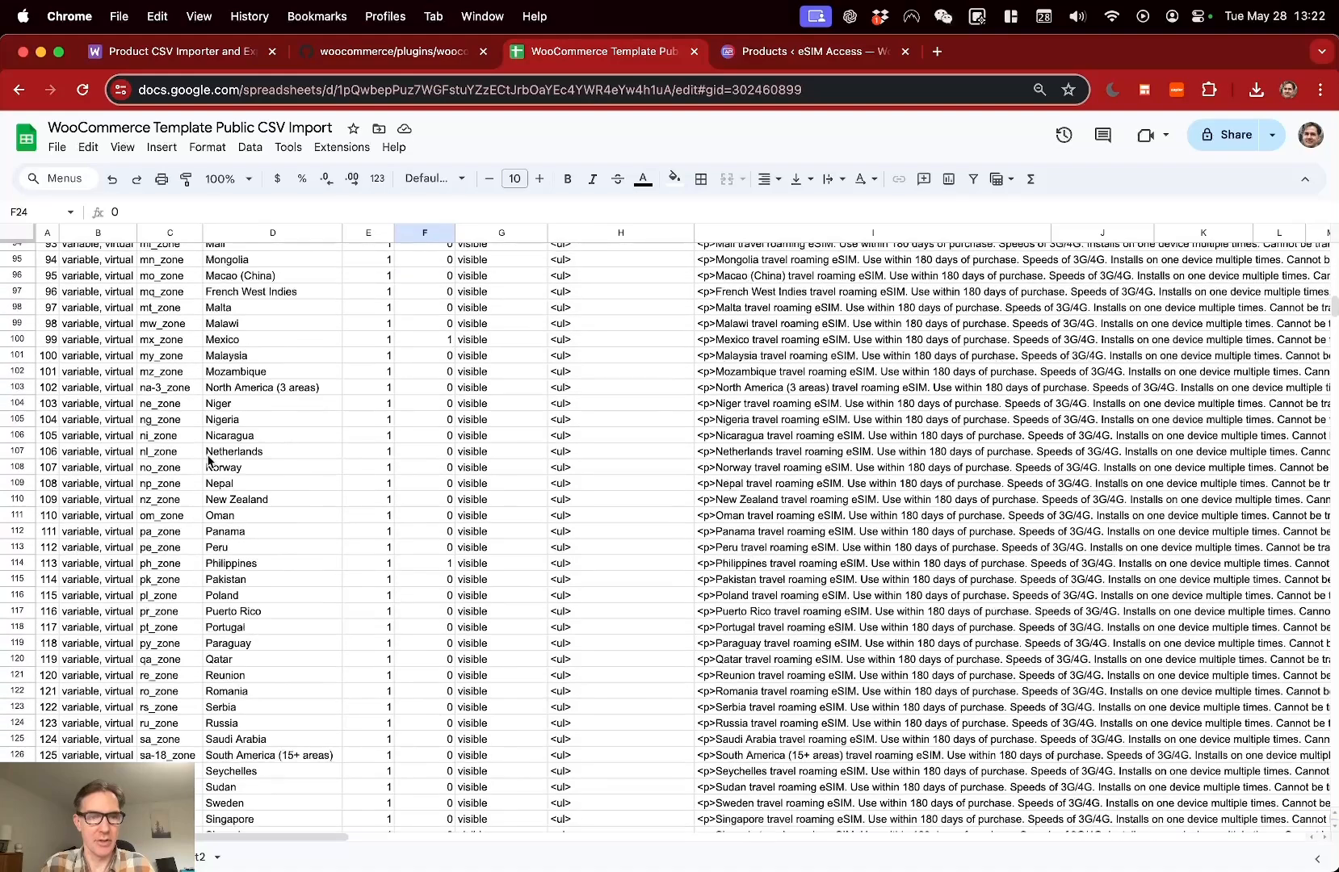
pyautogui.scroll(18, 209, 460)
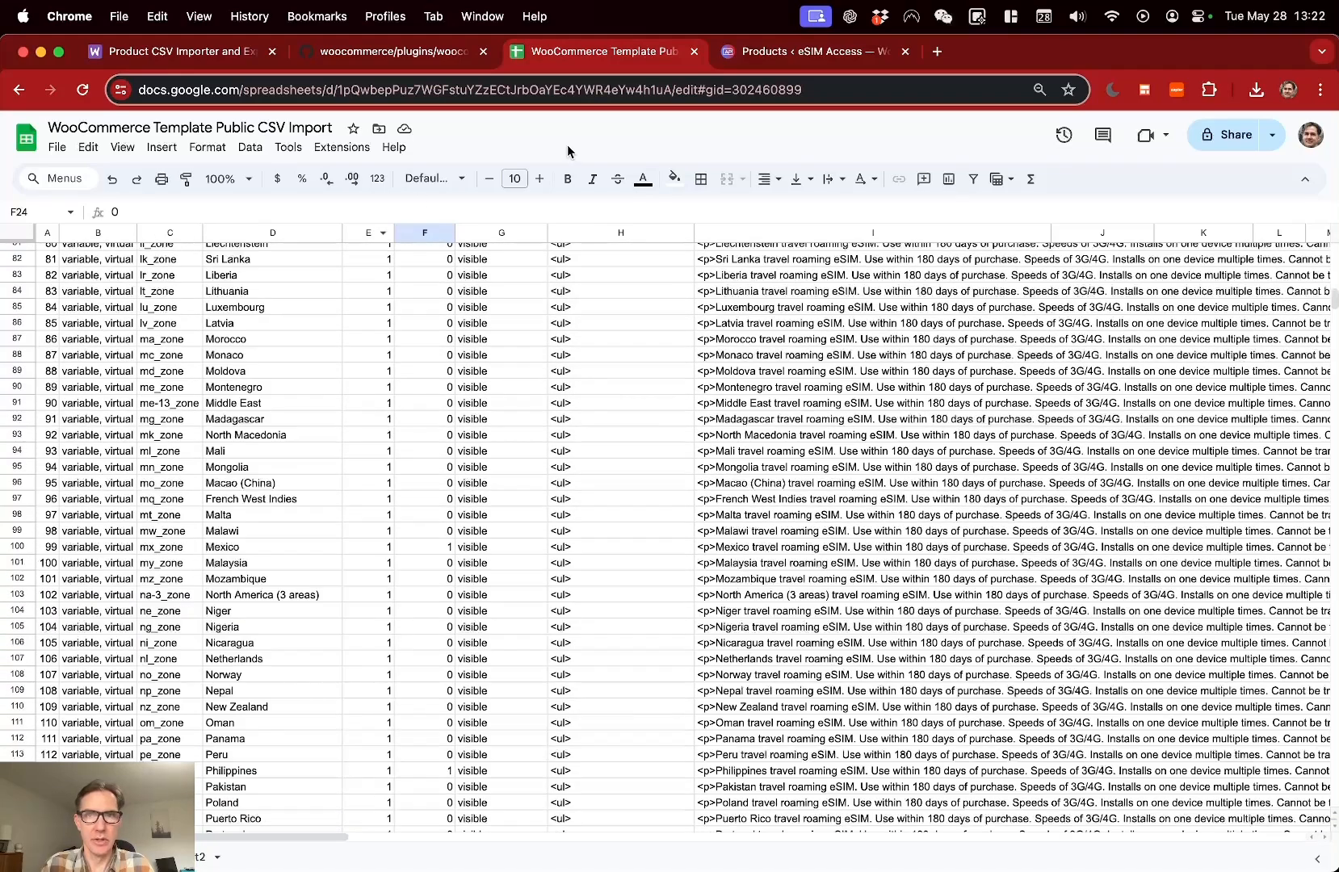
# - Download the current sheet of the WooCommerce Template Public CSV Import spreadsheet as Comma Separated Values (.csv)
pyautogui.click(761, 56)
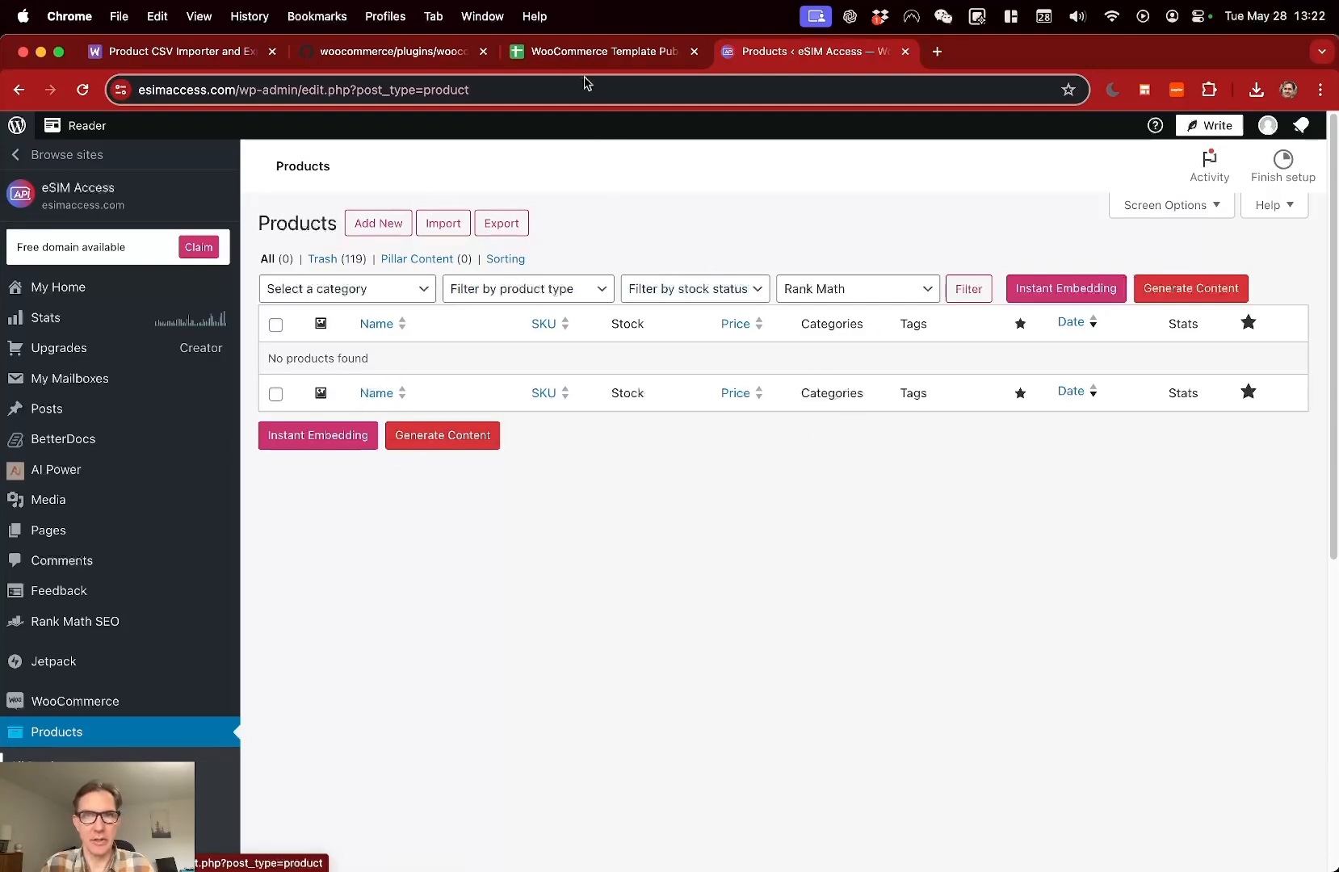
pyautogui.click(571, 56)
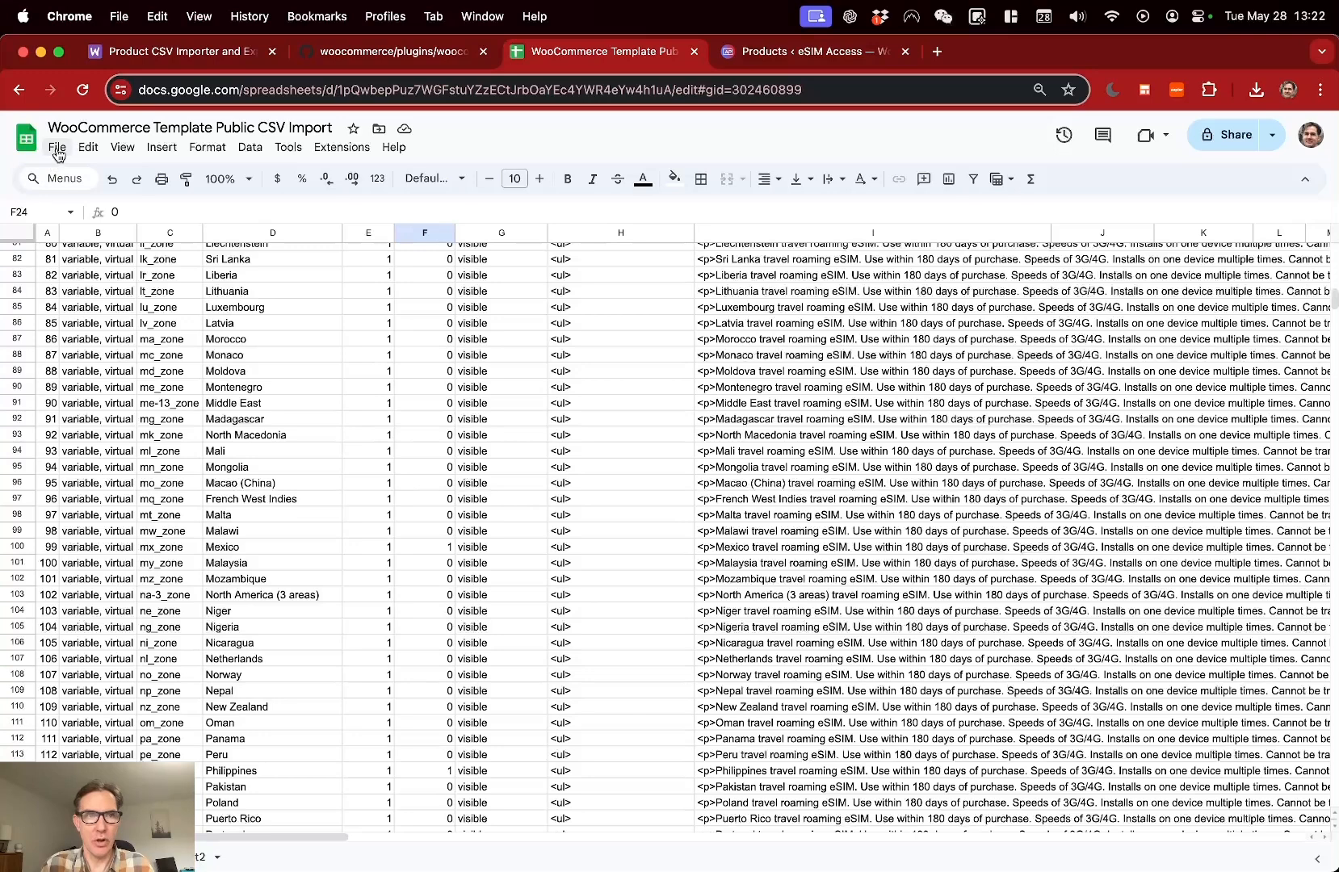
pyautogui.click(56, 147)
pyautogui.moveTo(129, 354)
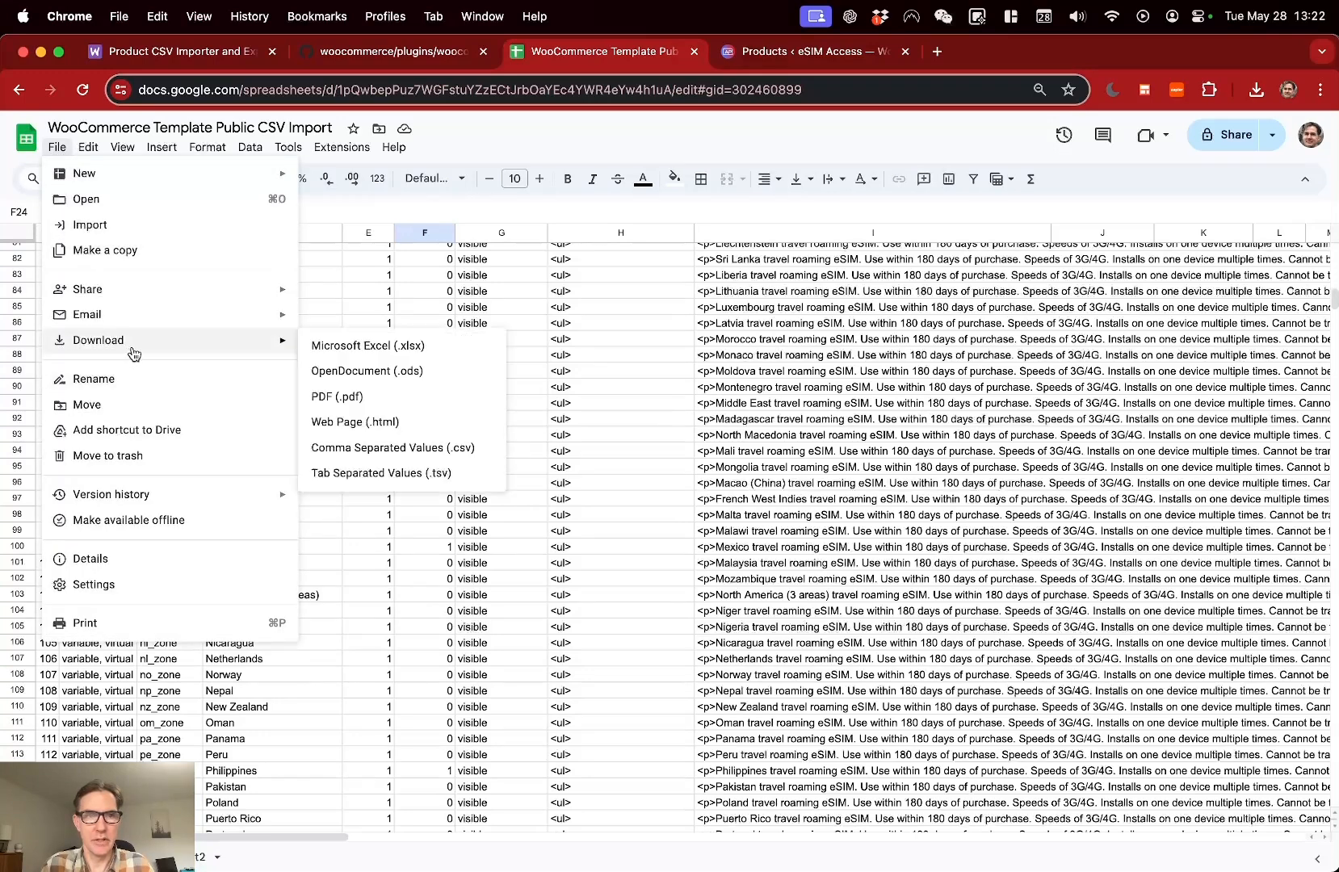
pyautogui.click(414, 447)
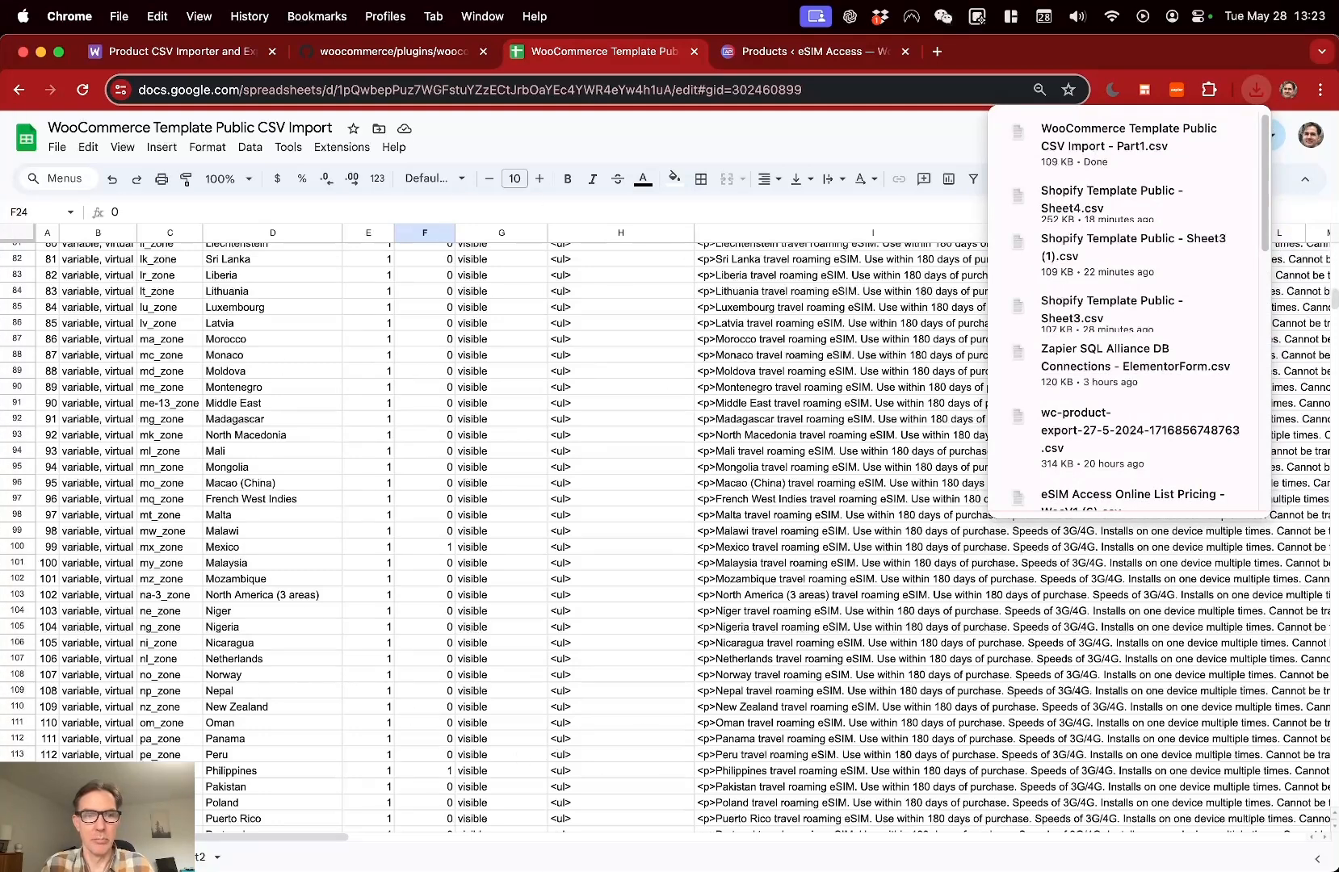
# - In the eSIM Access store's product importer, upload the downloaded "WooCommerce Template Public CSV Import - Part1.csv" and proceed to column mapping
pyautogui.click(796, 53)
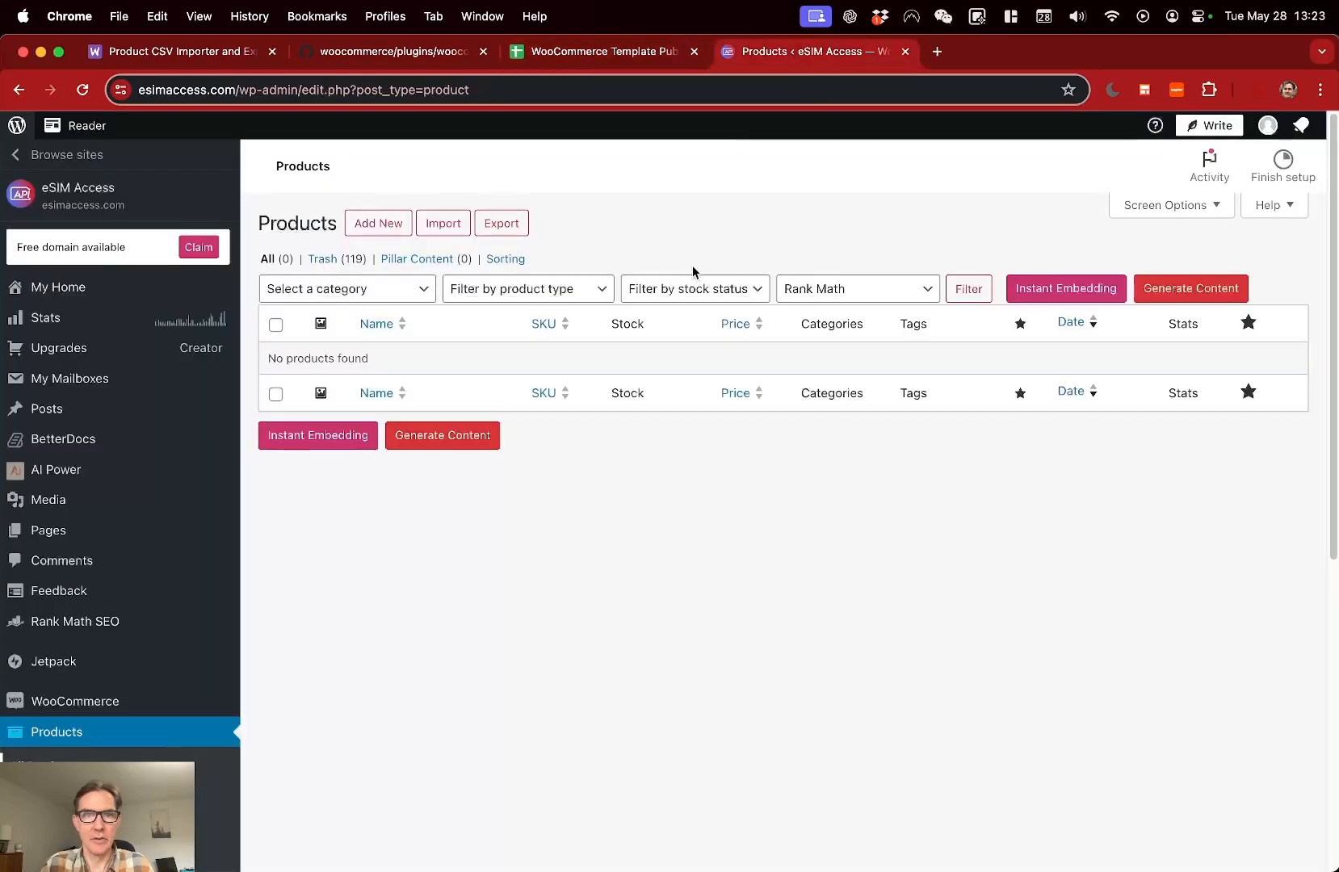
pyautogui.click(443, 228)
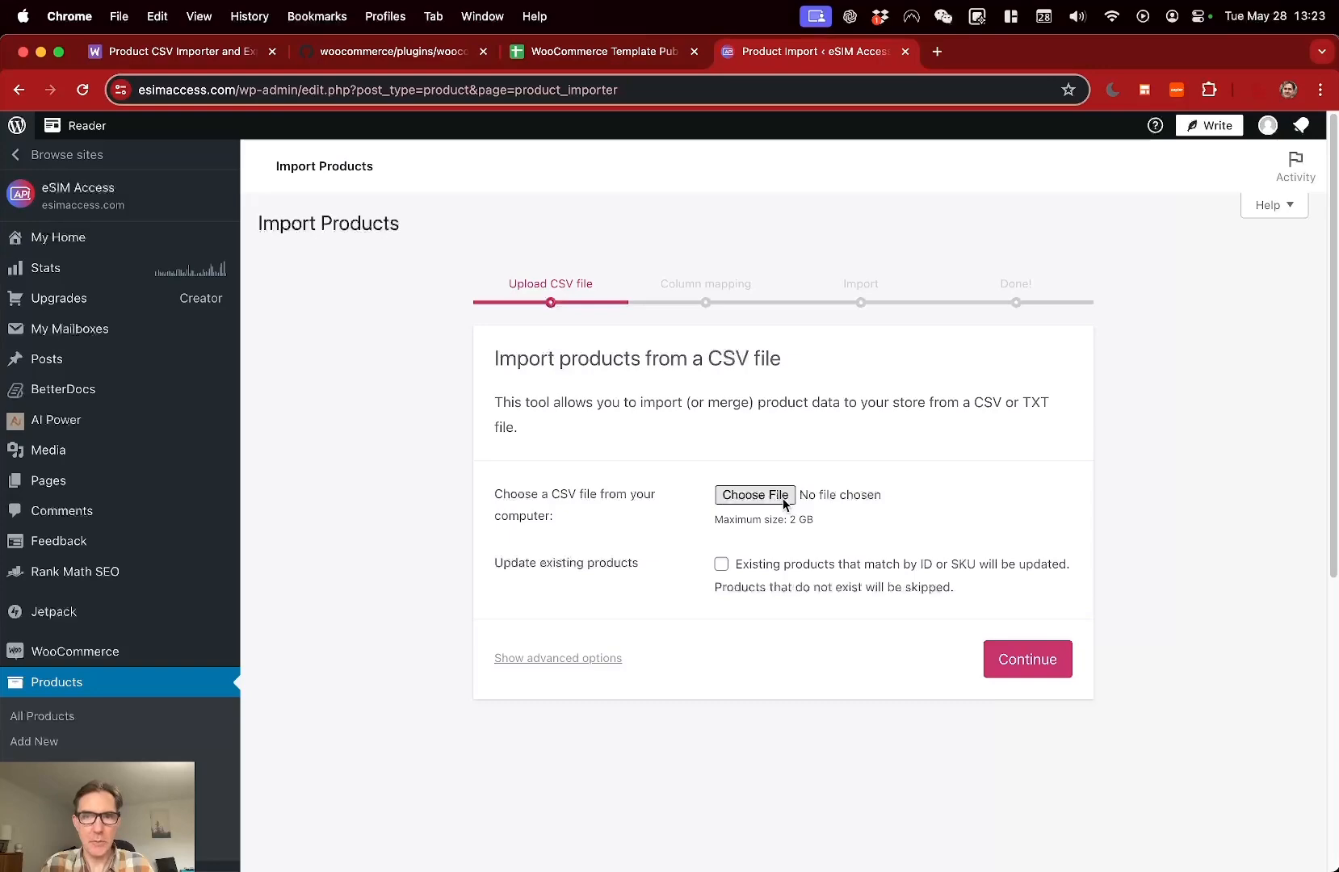
pyautogui.click(783, 496)
pyautogui.click(615, 339)
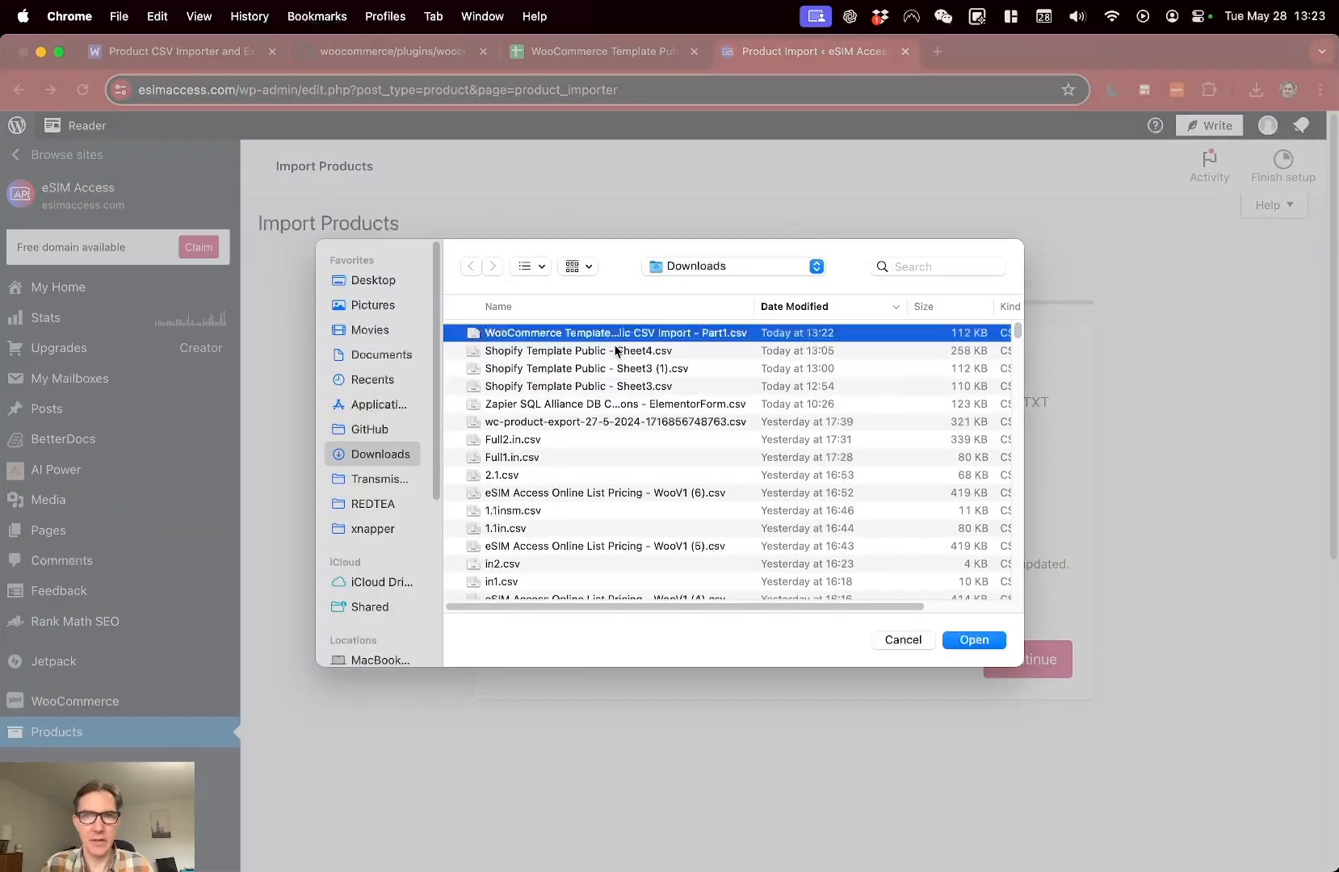
pyautogui.click(973, 641)
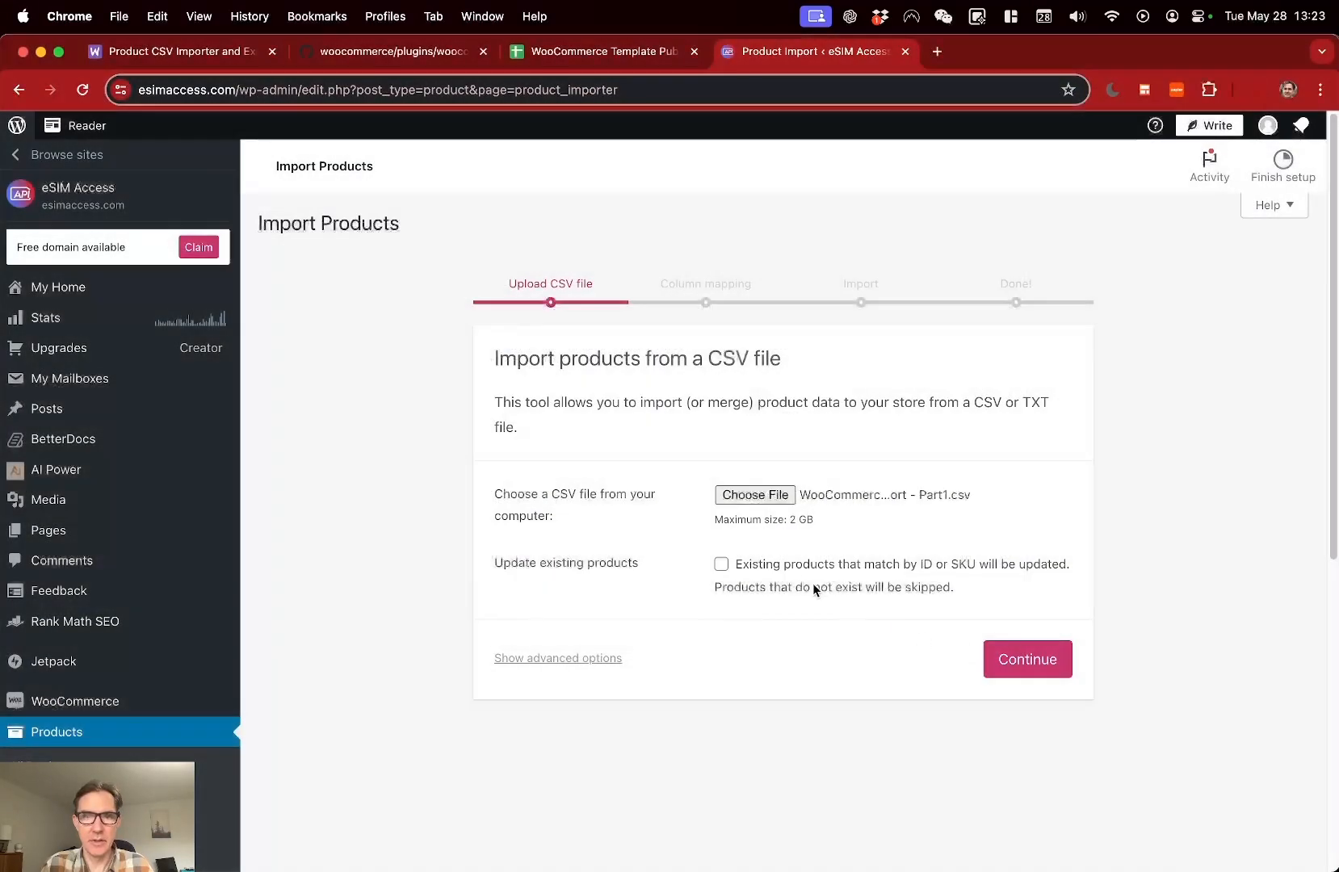
pyautogui.click(1034, 669)
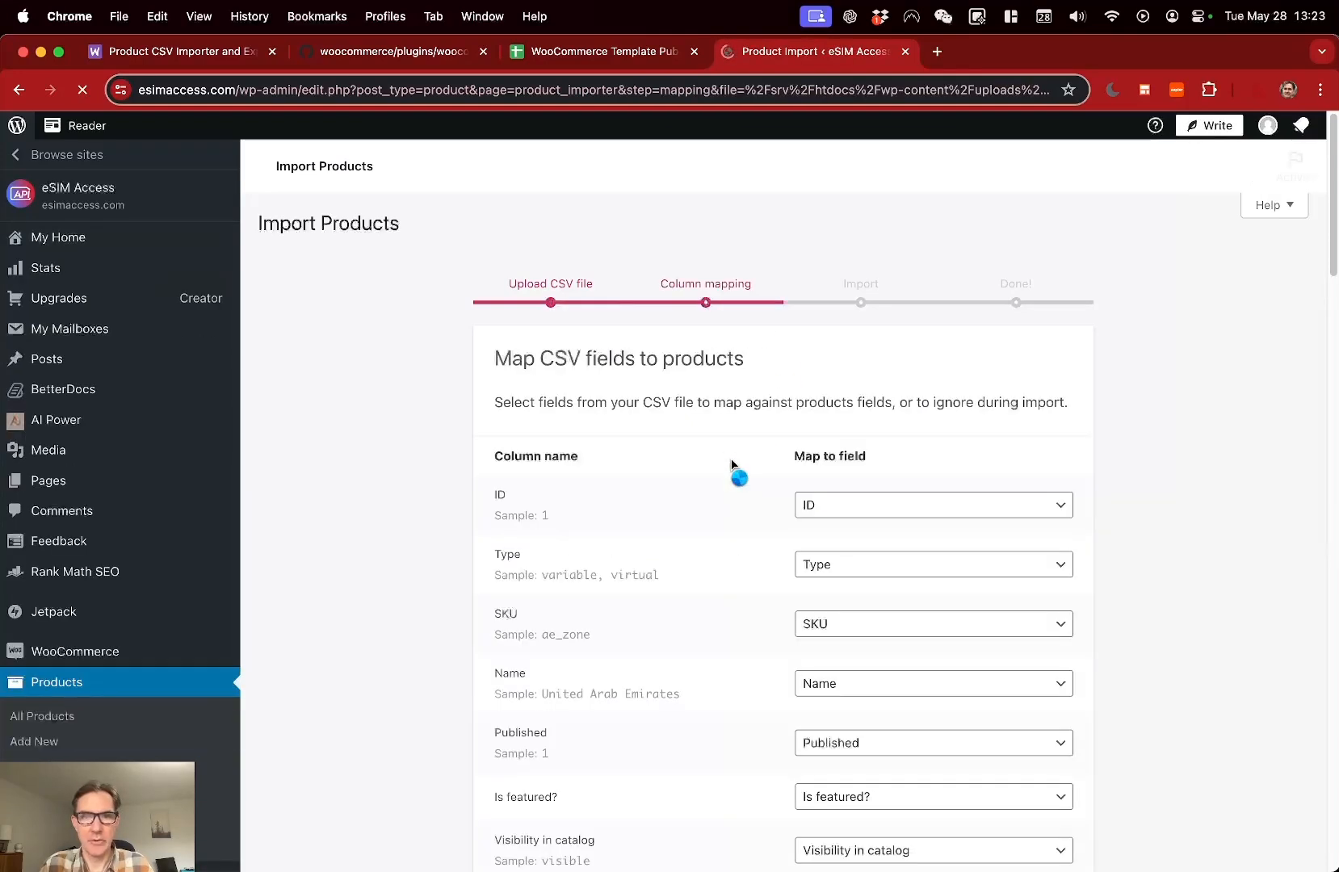
# - Review the CSV column mapping down to the Download 2 URL field, keep the default assignments, and run the importer
pyautogui.scroll(-3, 685, 434)
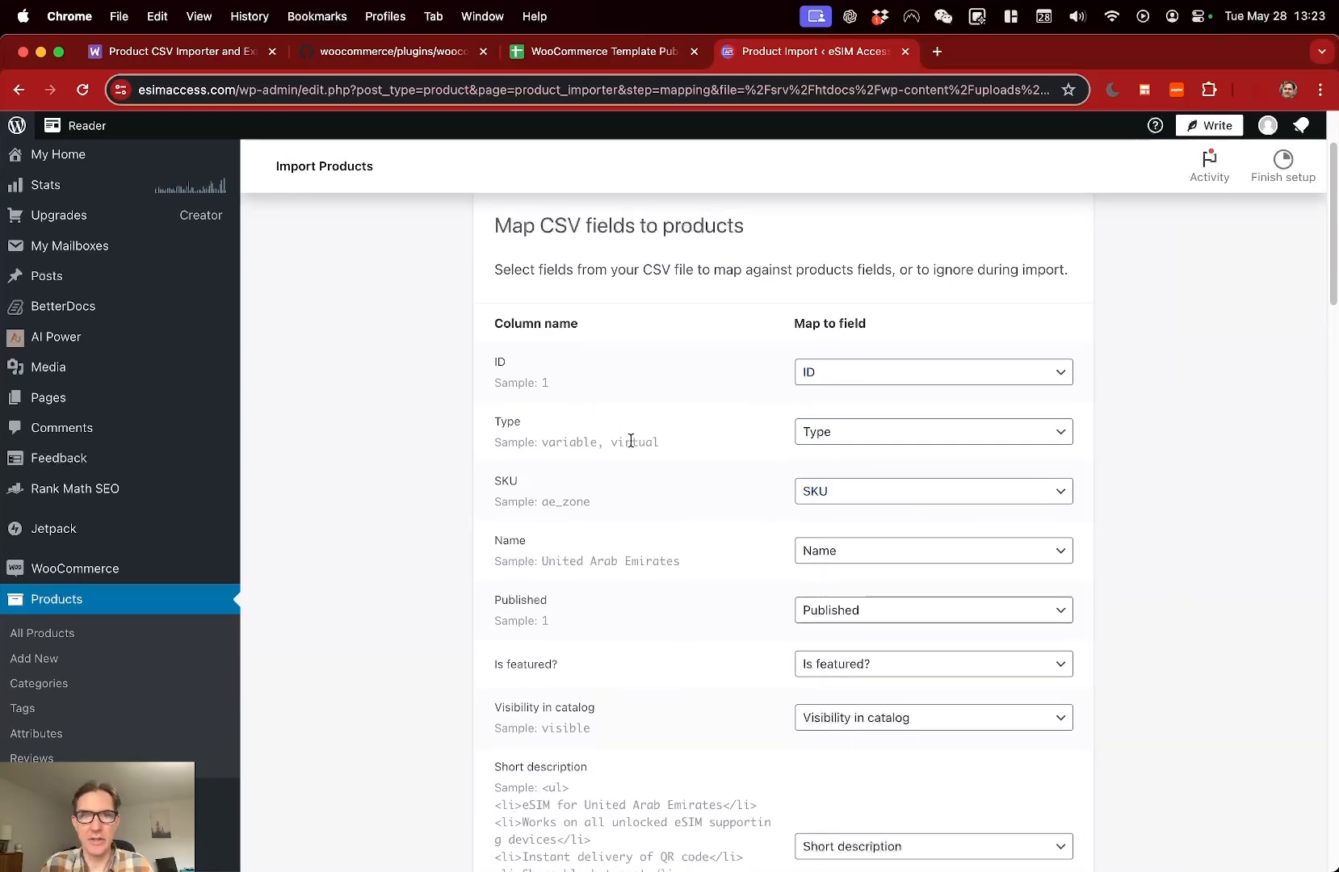
pyautogui.scroll(-2, 660, 521)
pyautogui.scroll(-12, 636, 632)
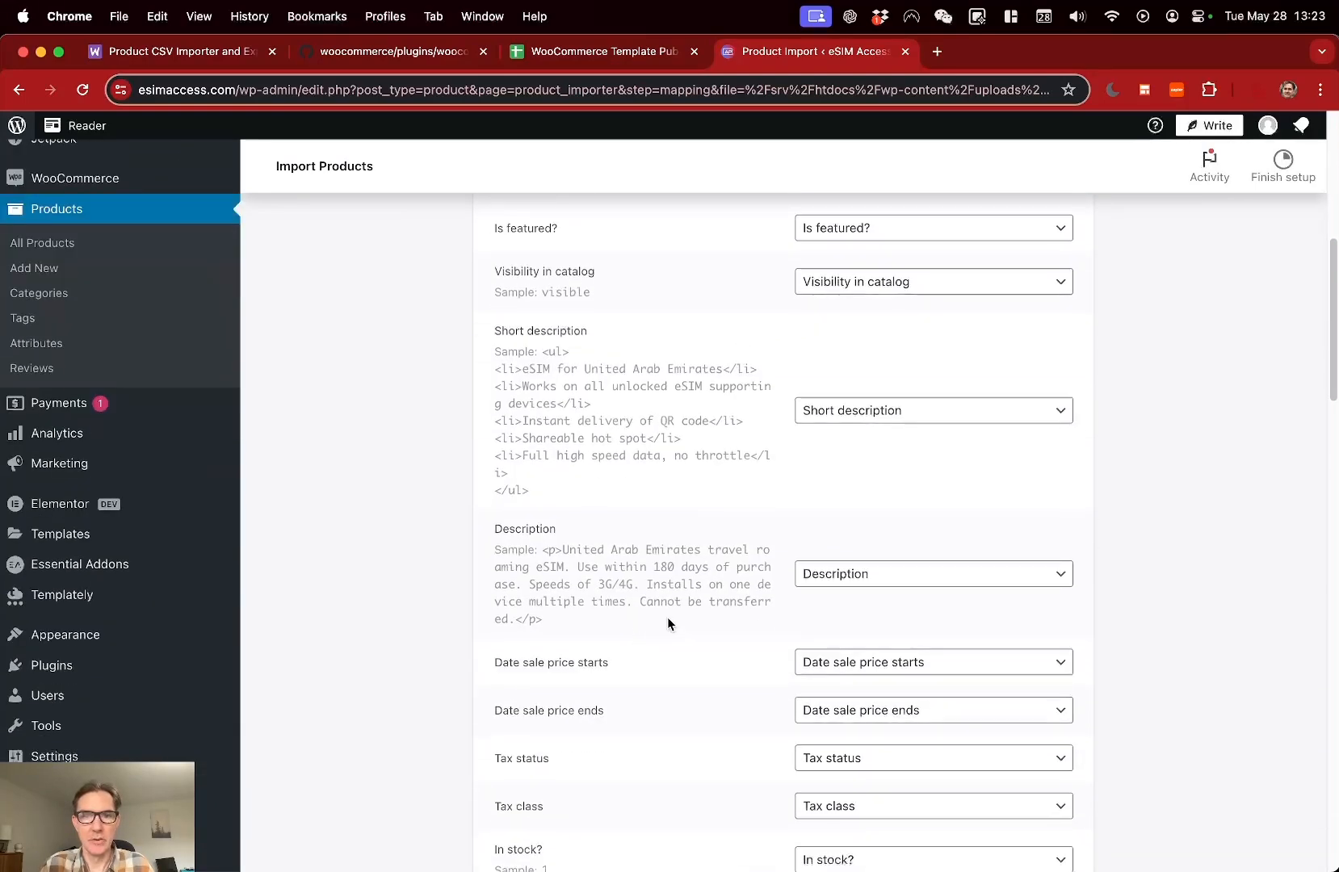
pyautogui.scroll(-15, 667, 623)
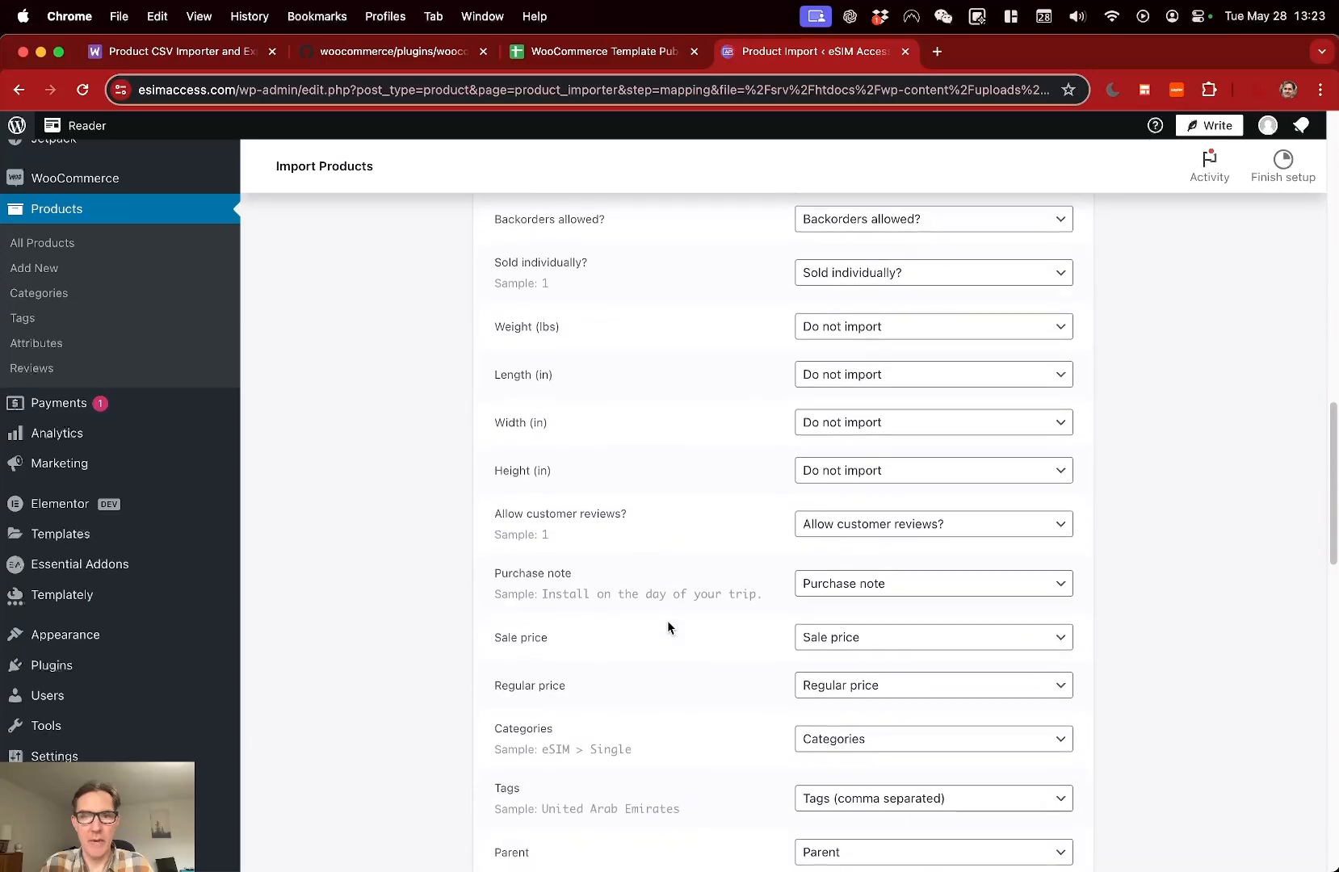
pyautogui.scroll(-16, 667, 620)
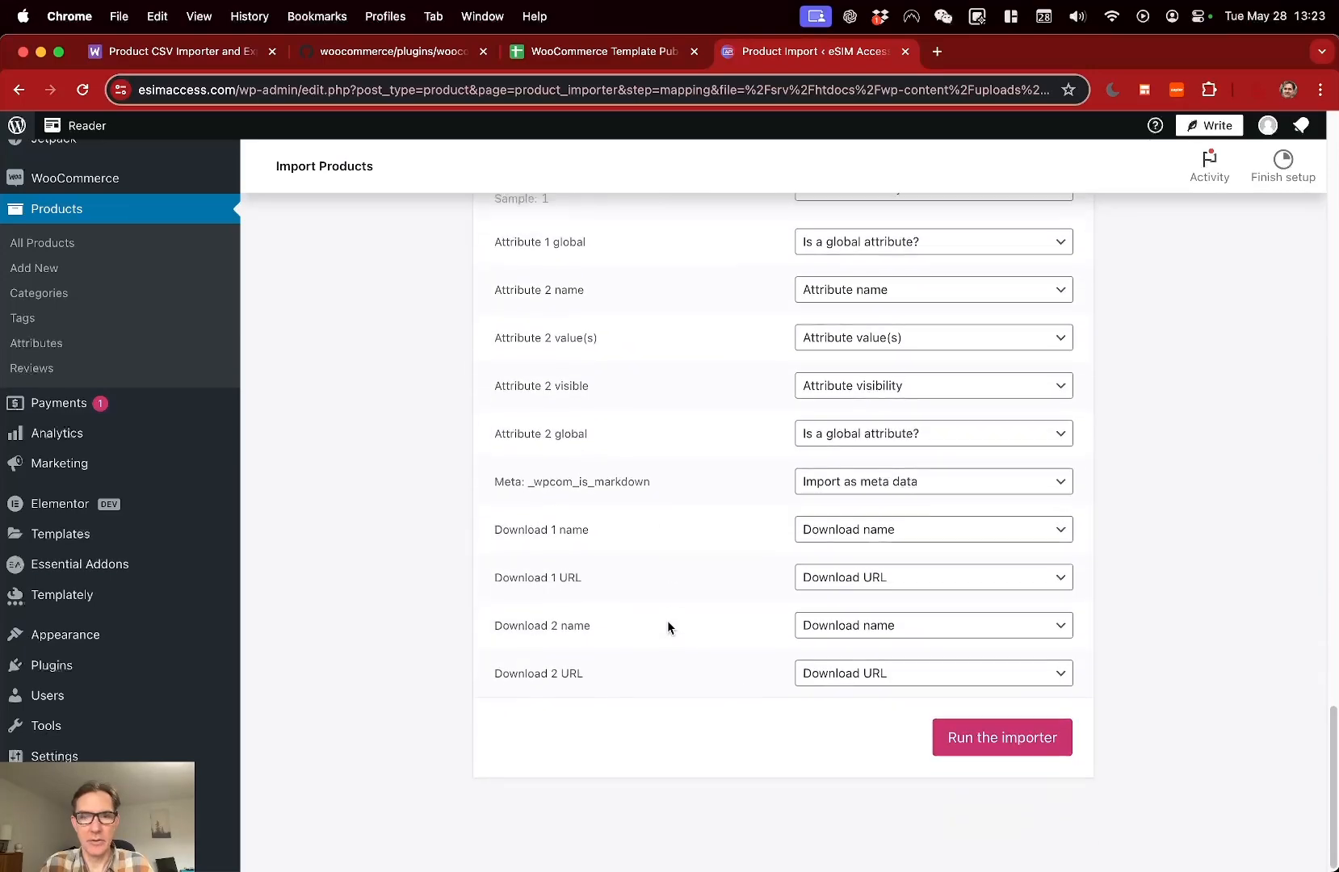
pyautogui.click(1001, 735)
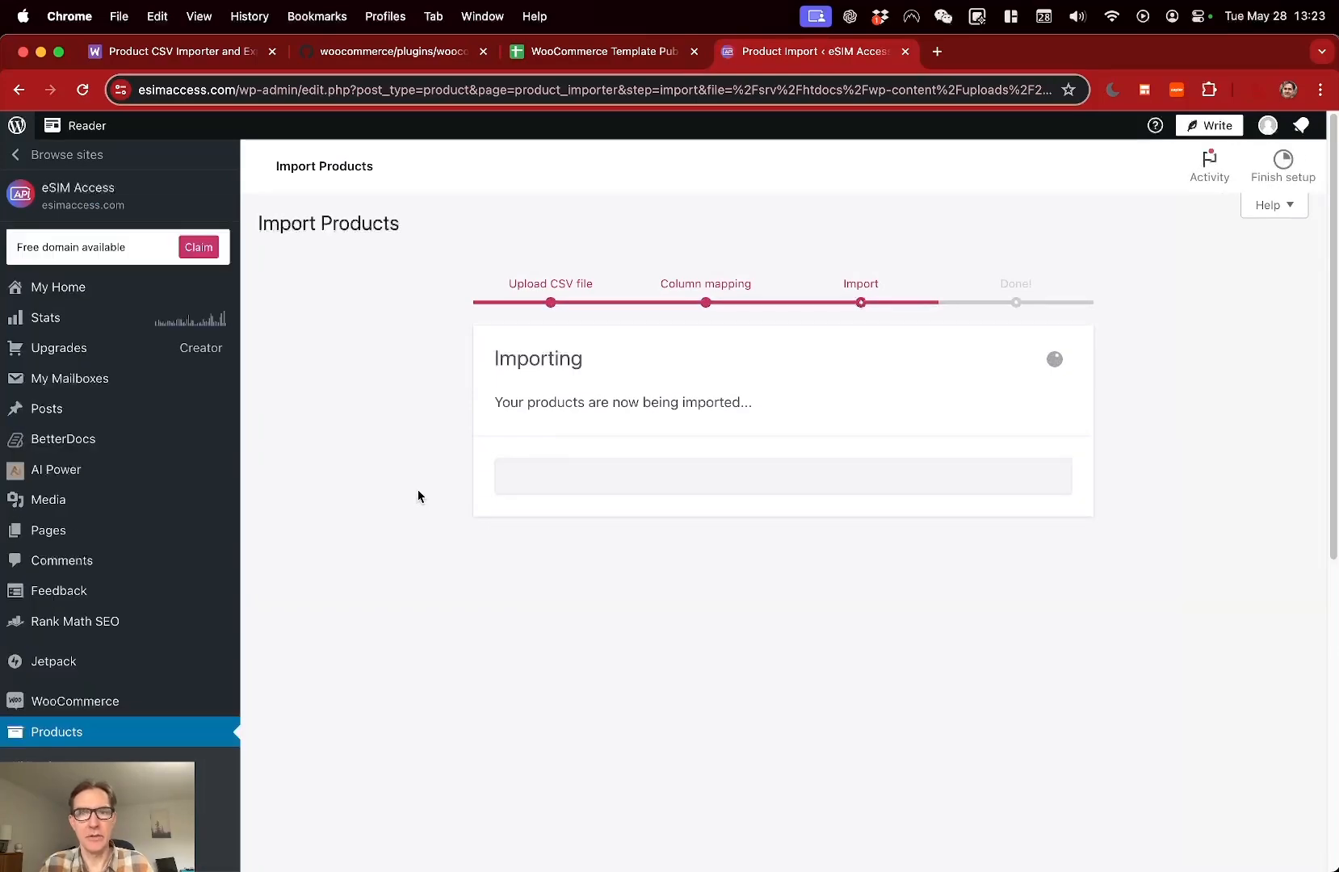
# - In the WooCommerce Template Public CSV Import spreadsheet, examine the Liberia row's short description and the Madagascar row's description
pyautogui.click(587, 53)
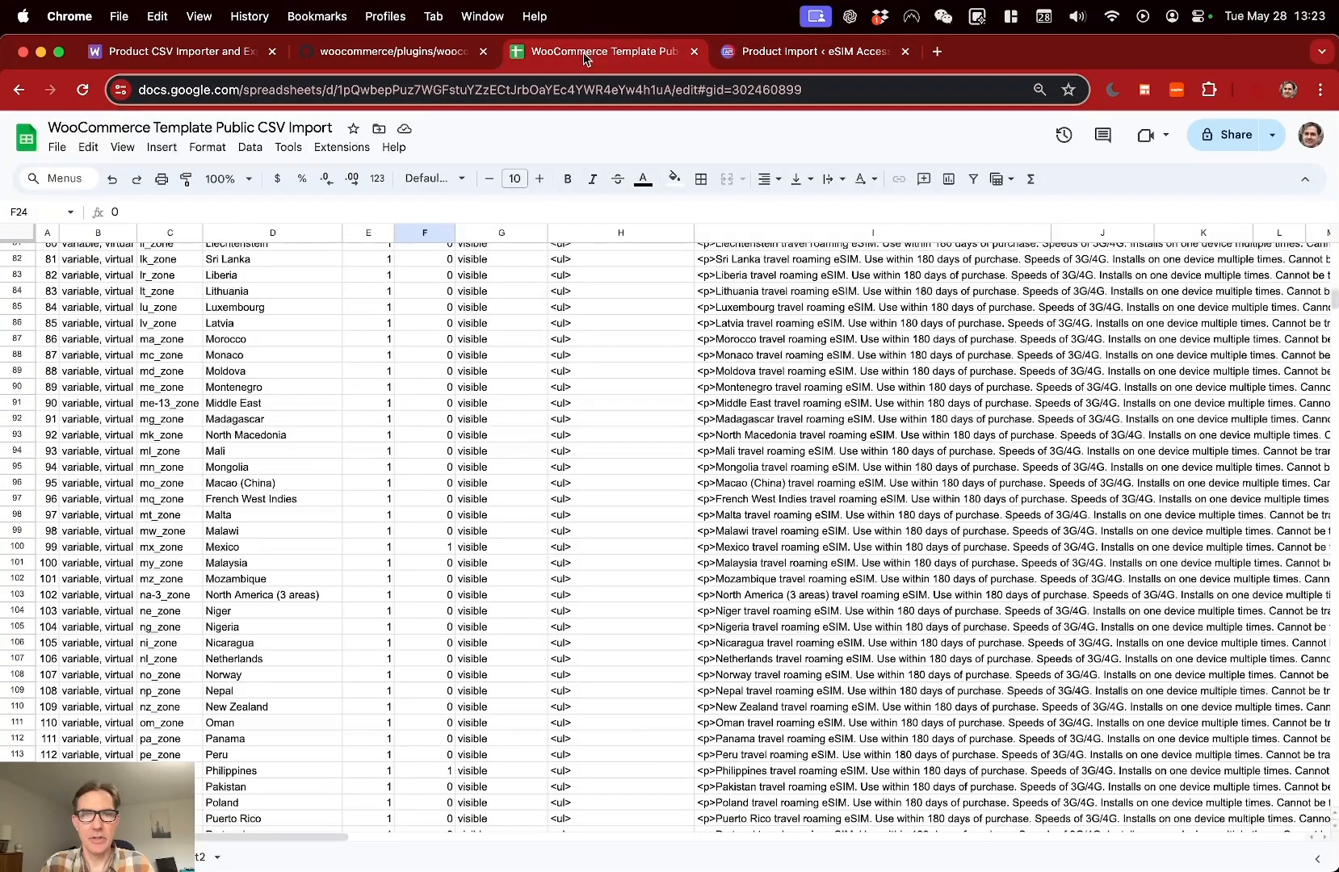
pyautogui.click(582, 274)
pyautogui.click(188, 212)
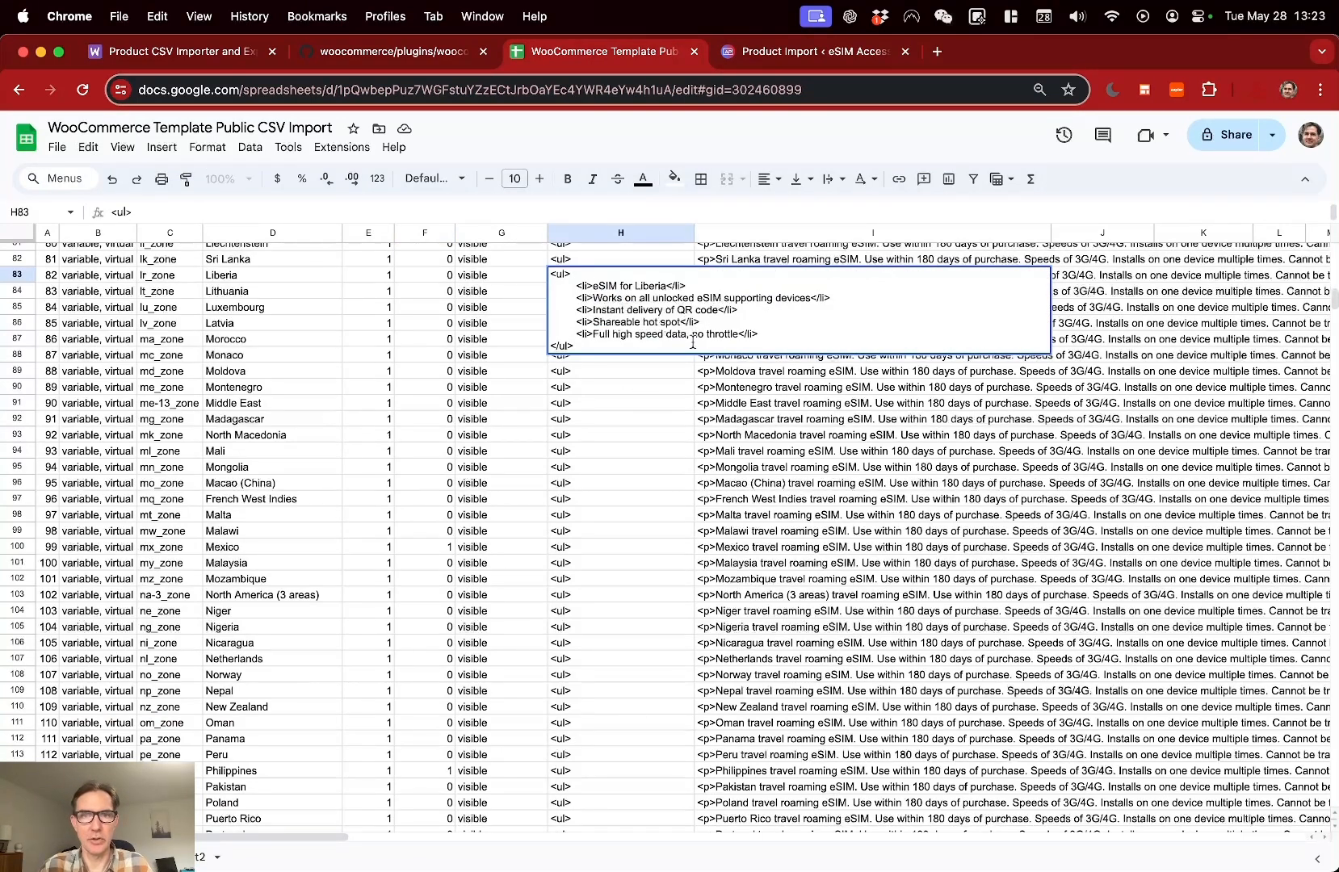
pyautogui.click(735, 419)
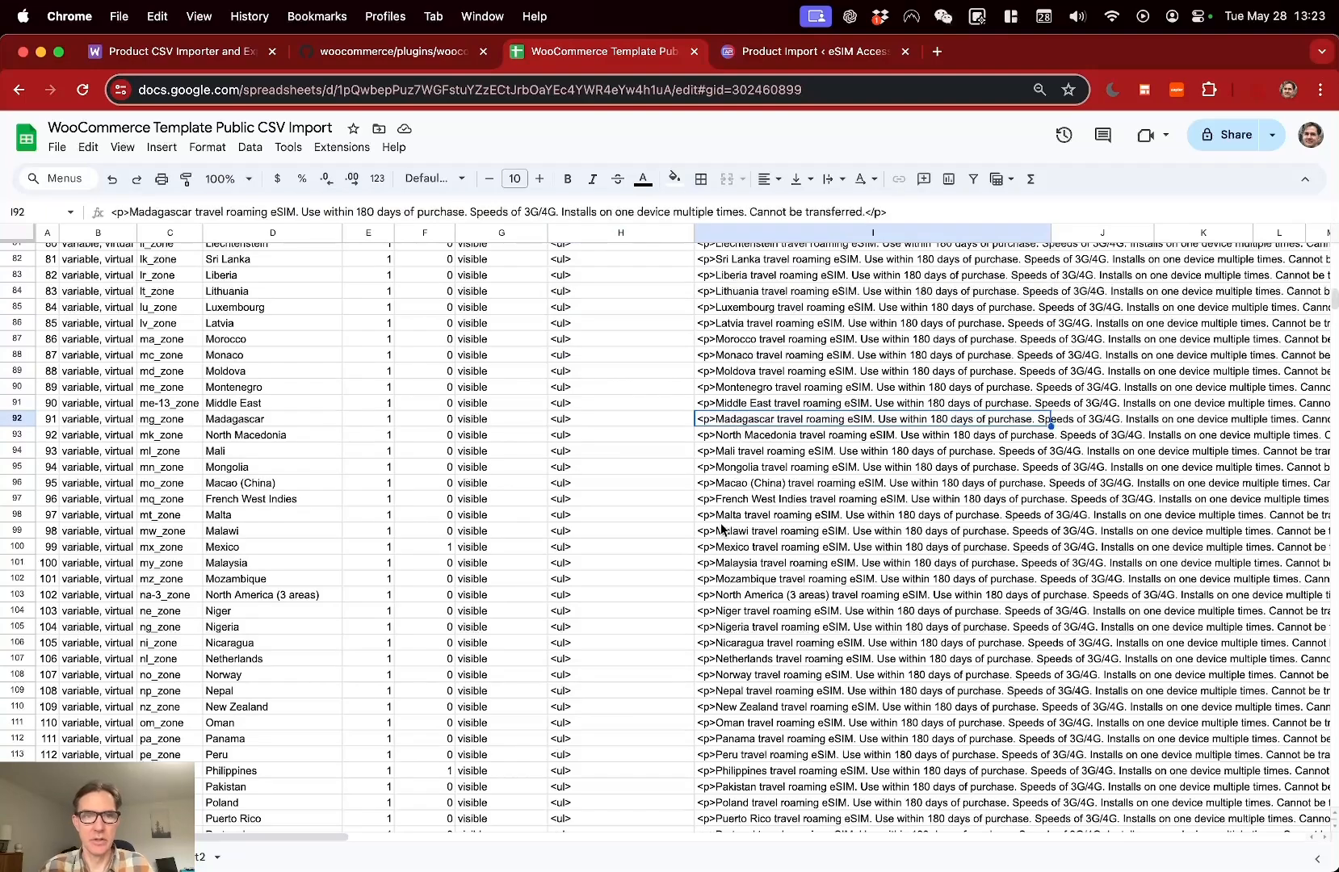
# - Go along the Madagascar row to the flag image links in column AD and examine the country code in North Macedonia's image URL
pyautogui.press('Right')
pyautogui.press('Right')
pyautogui.press('Right')
pyautogui.press('Right')
pyautogui.press('Right')
pyautogui.press('Right')
pyautogui.press('Right')
pyautogui.press('Right')
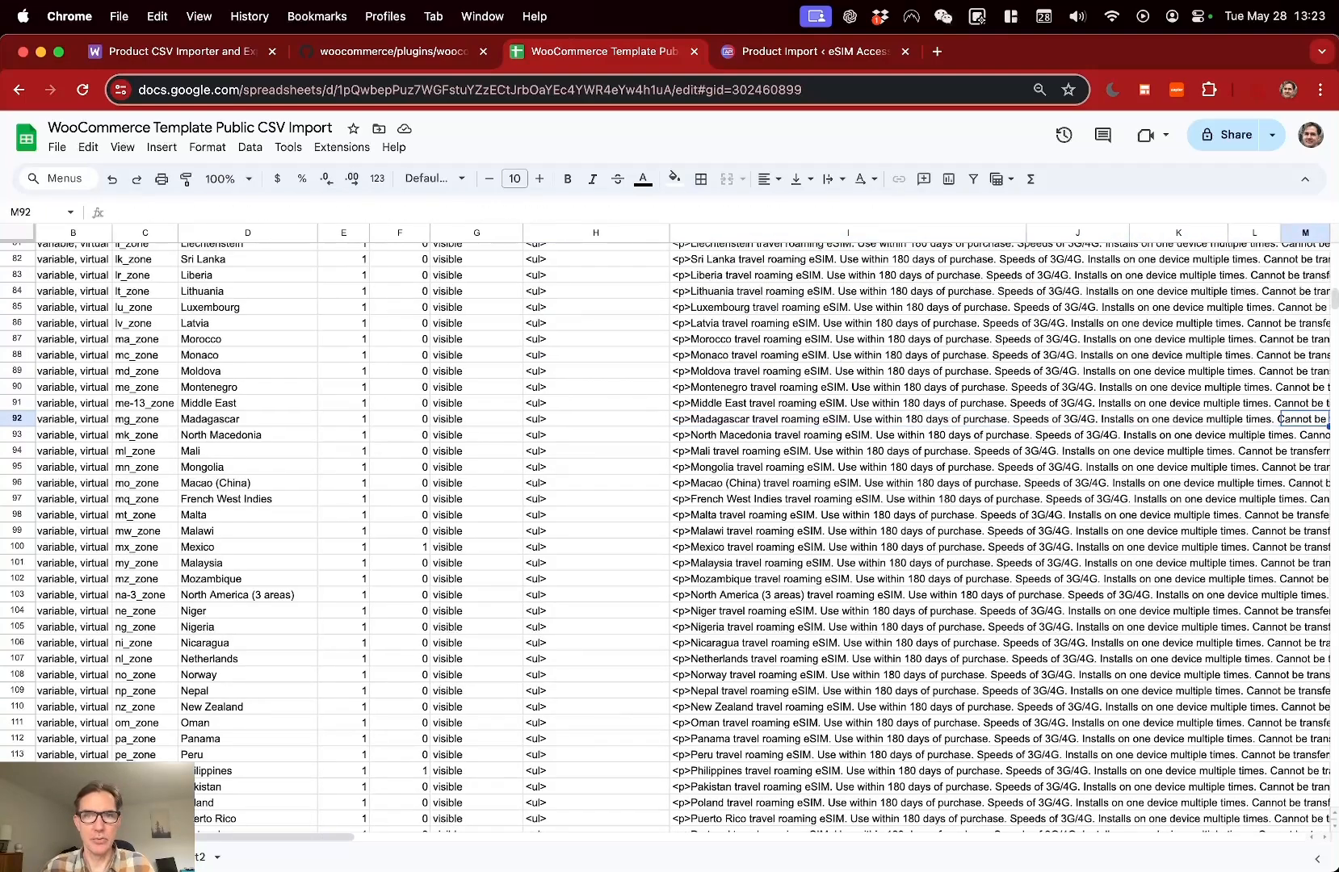
pyautogui.press('Right')
pyautogui.press('Right')
pyautogui.press('Right')
pyautogui.press('Right')
pyautogui.press('Right')
pyautogui.press('Right')
pyautogui.press('Right')
pyautogui.press('Right')
pyautogui.press('Right')
pyautogui.press('Right')
pyautogui.press('Right')
pyautogui.press('Right')
pyautogui.press('Right')
pyautogui.press('Right')
pyautogui.press('Right')
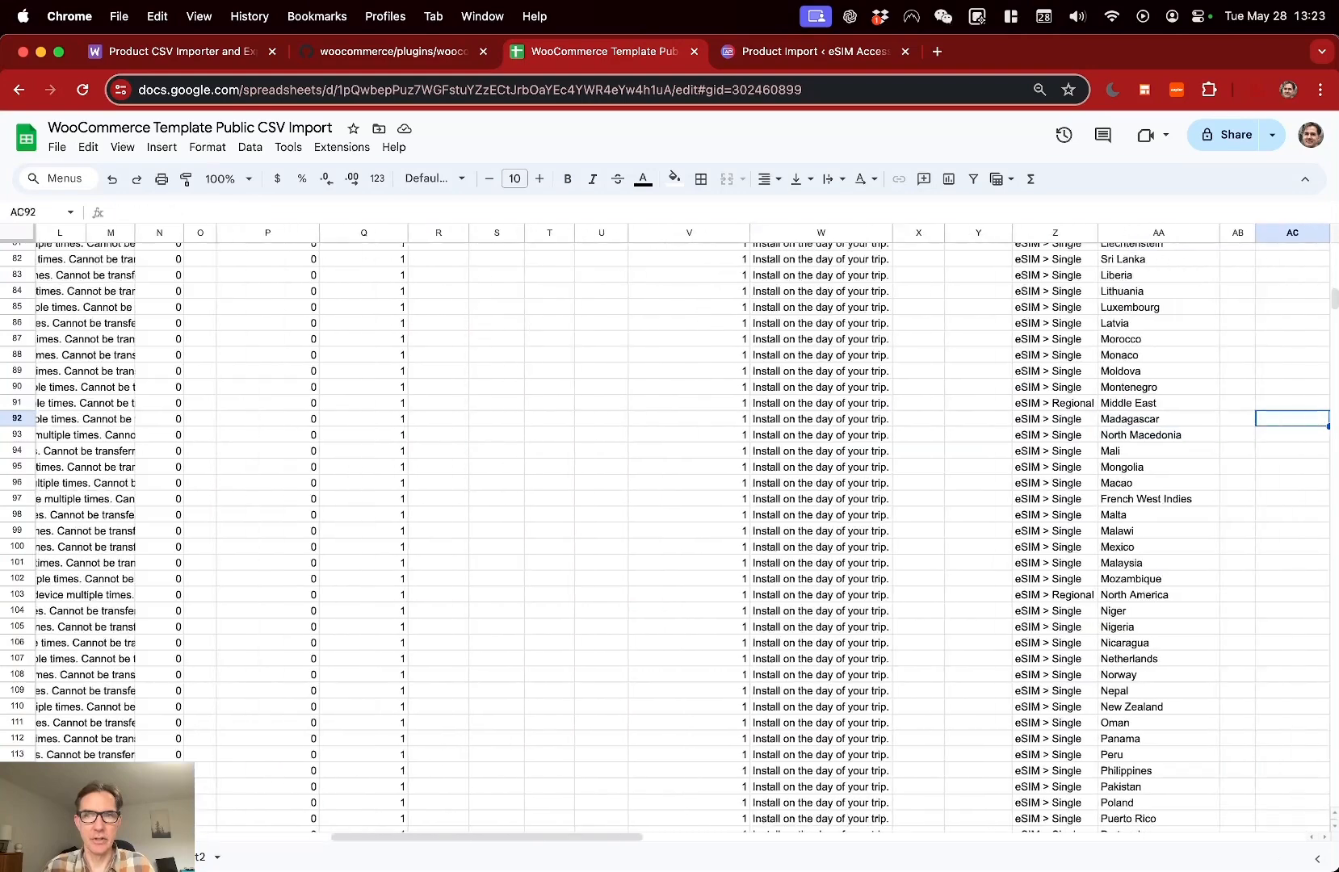
pyautogui.press('Left')
pyautogui.press('Left')
pyautogui.press('Left')
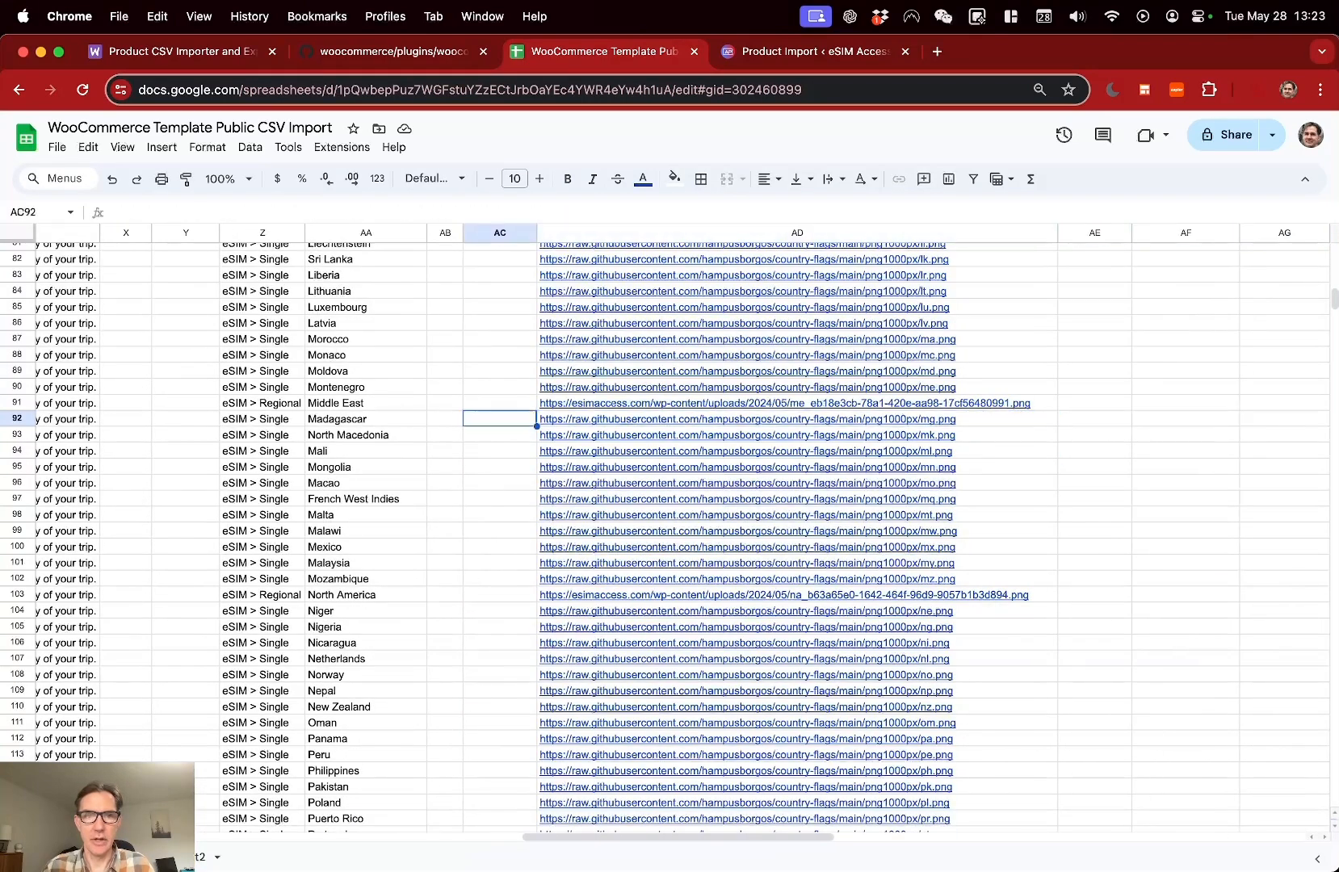
pyautogui.press('Right')
pyautogui.press('Down')
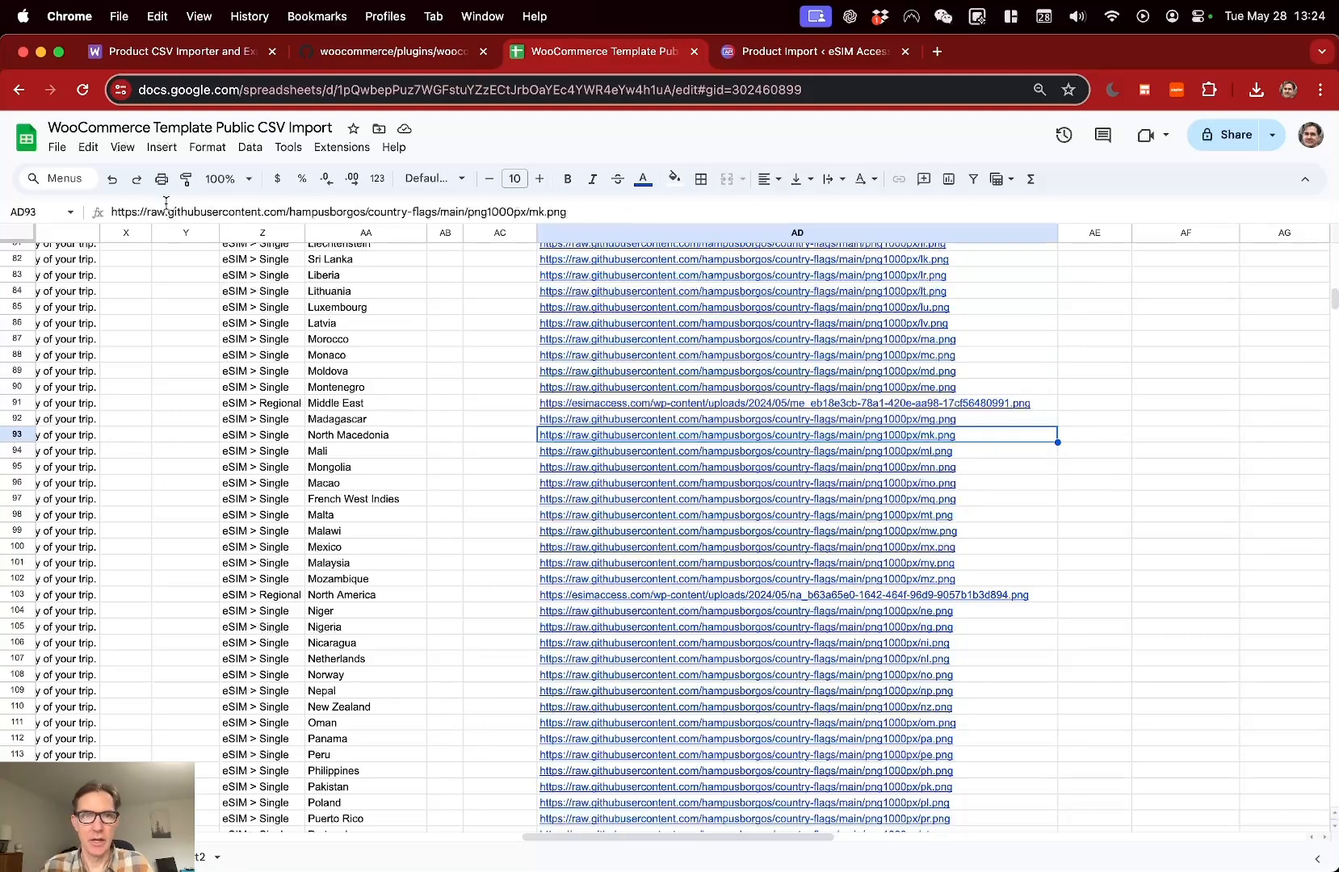
pyautogui.doubleClick(534, 212)
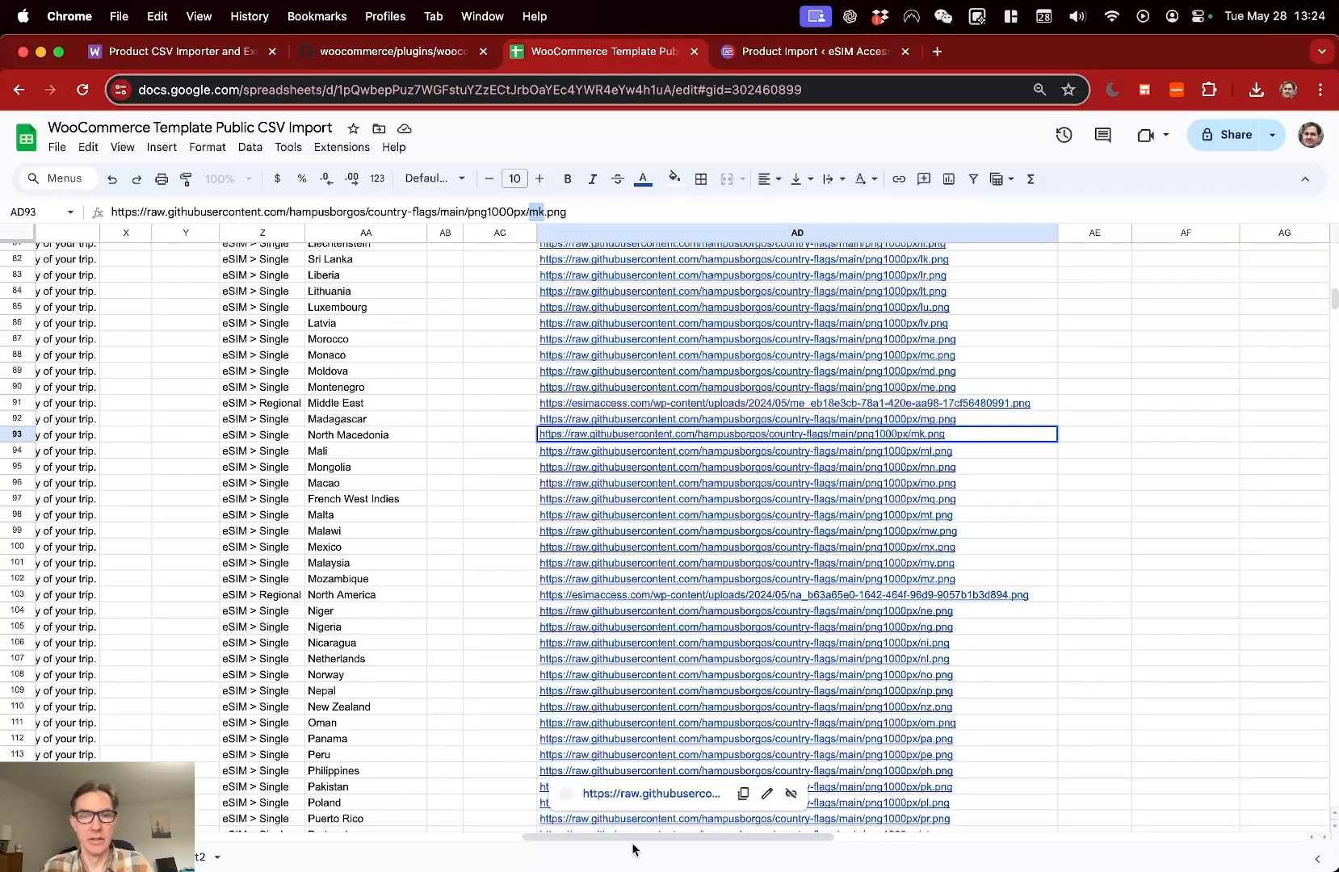
# - Go back to column W and inspect the "Install on the day of your trip." entry in the Iceland row
pyautogui.moveTo(640, 838); pyautogui.dragTo(508, 841)
pyautogui.scroll(8, 275, 444)
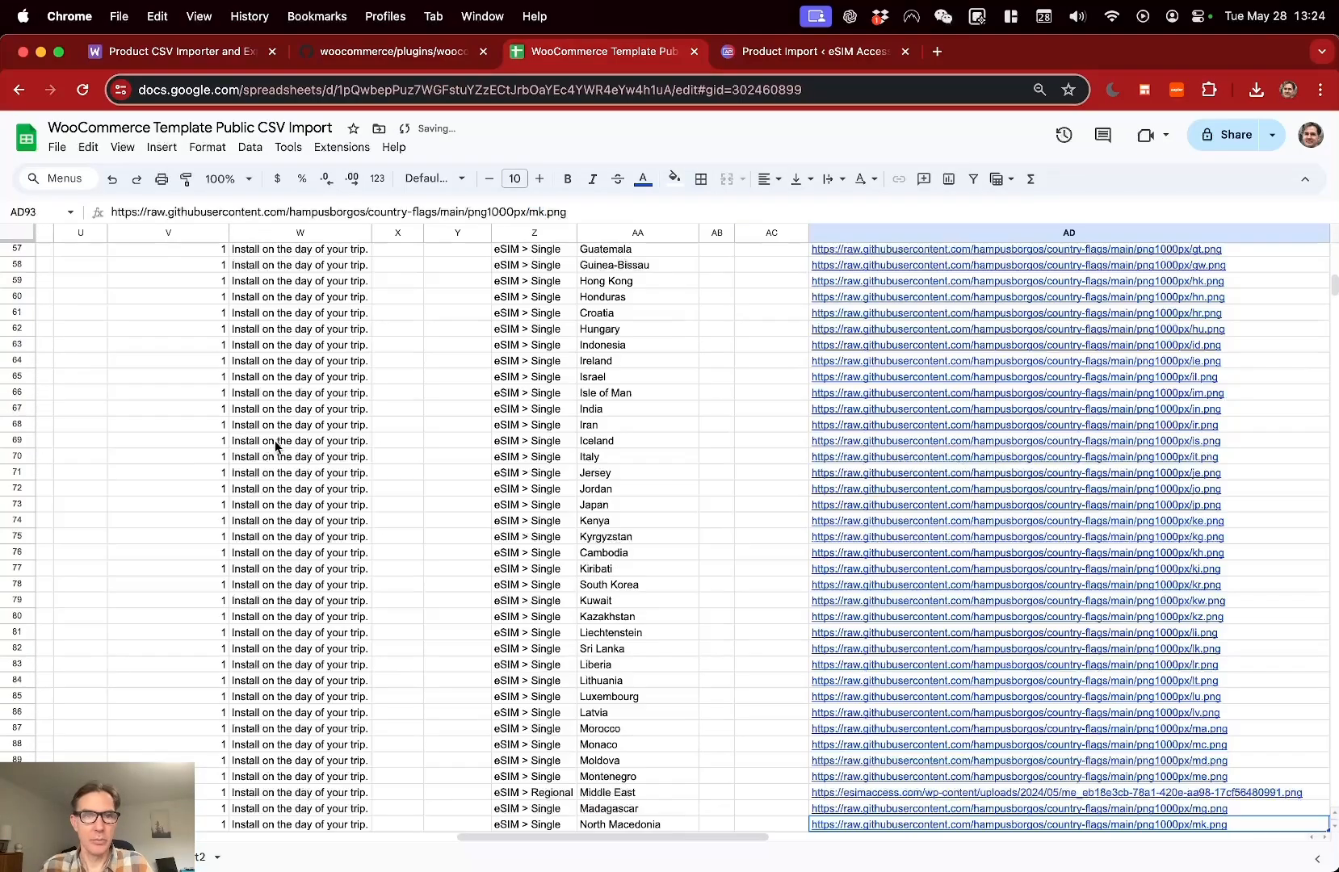
pyautogui.click(274, 440)
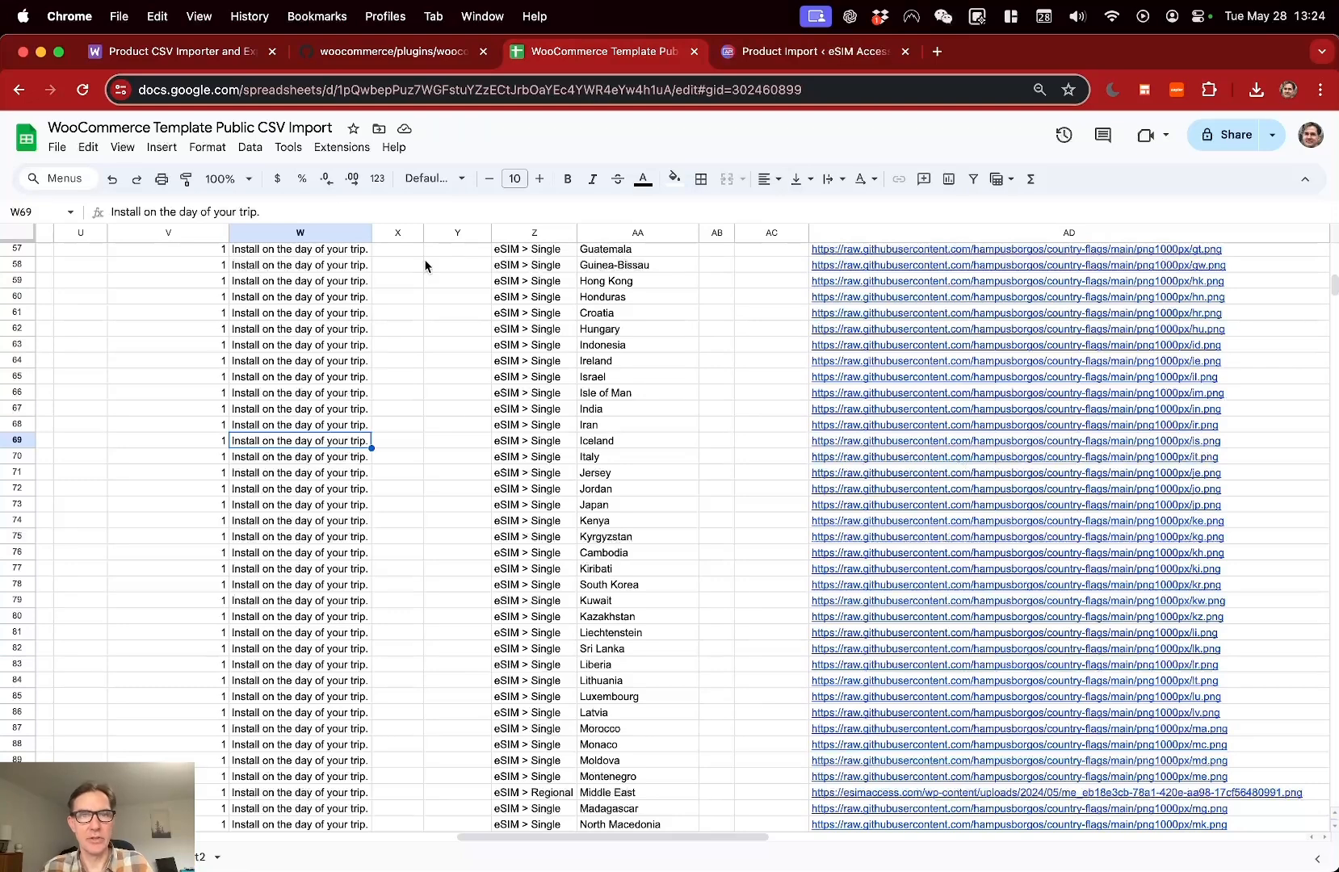
# - Open the list of imported products from the store's finished import and view the Zambia product page in a separate tab
pyautogui.click(801, 52)
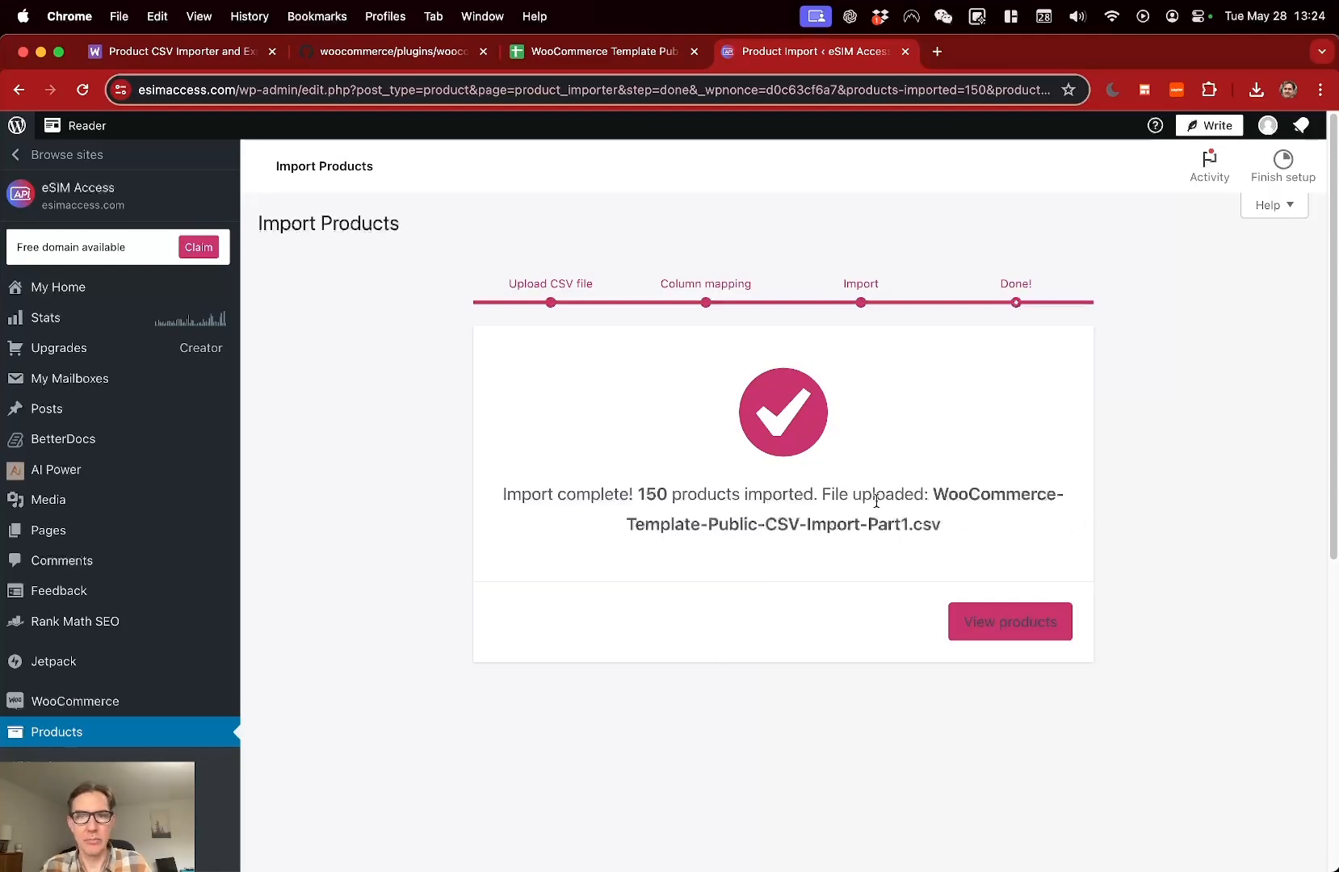
pyautogui.click(1021, 634)
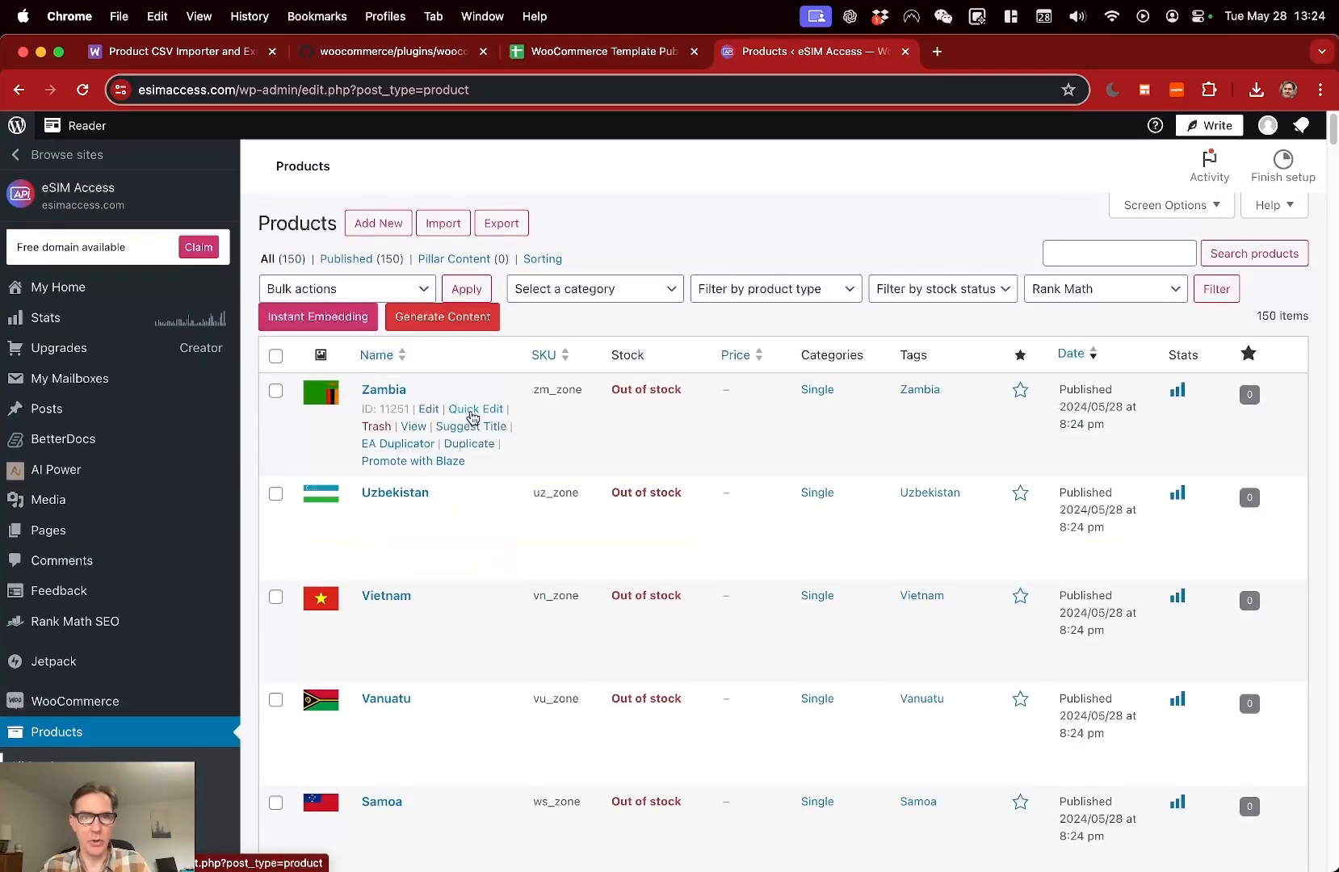
pyautogui.keyDown('super'); pyautogui.click(414, 426); pyautogui.keyUp('super')
pyautogui.click(1043, 55)
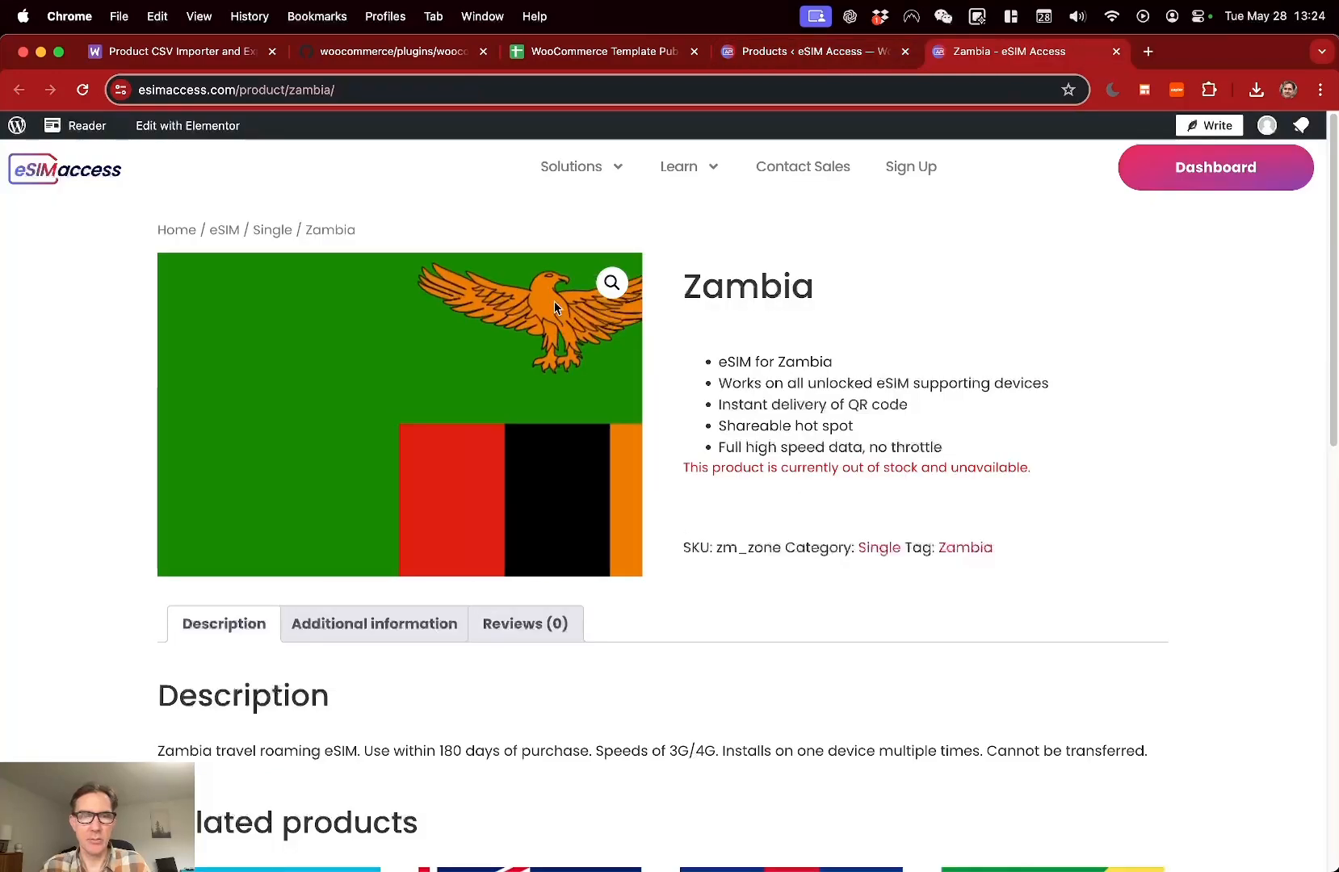
# - Check the Zambia product page's title, feature list, description and SKU against the imported data
pyautogui.doubleClick(765, 288)
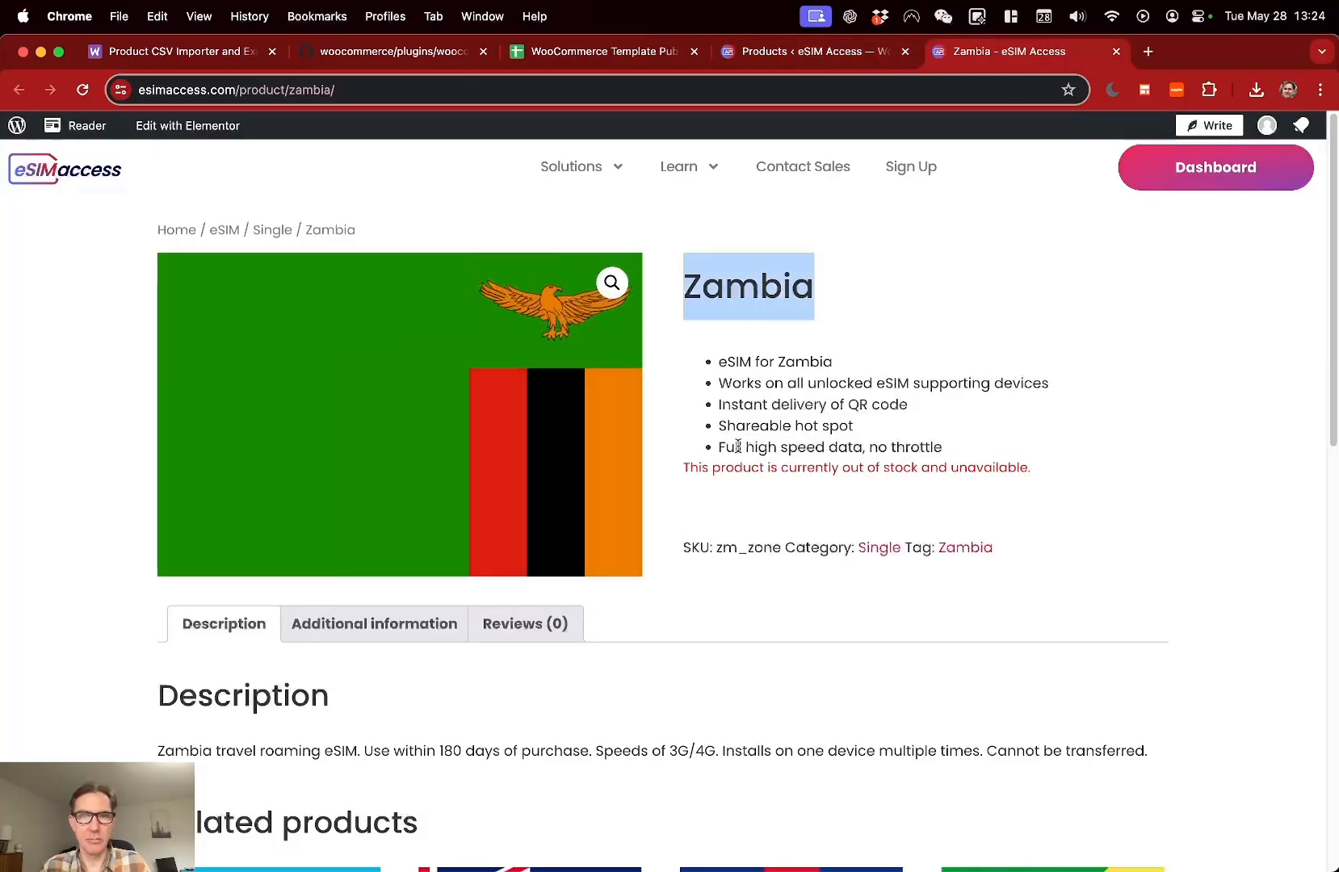
pyautogui.moveTo(732, 361); pyautogui.dragTo(877, 436)
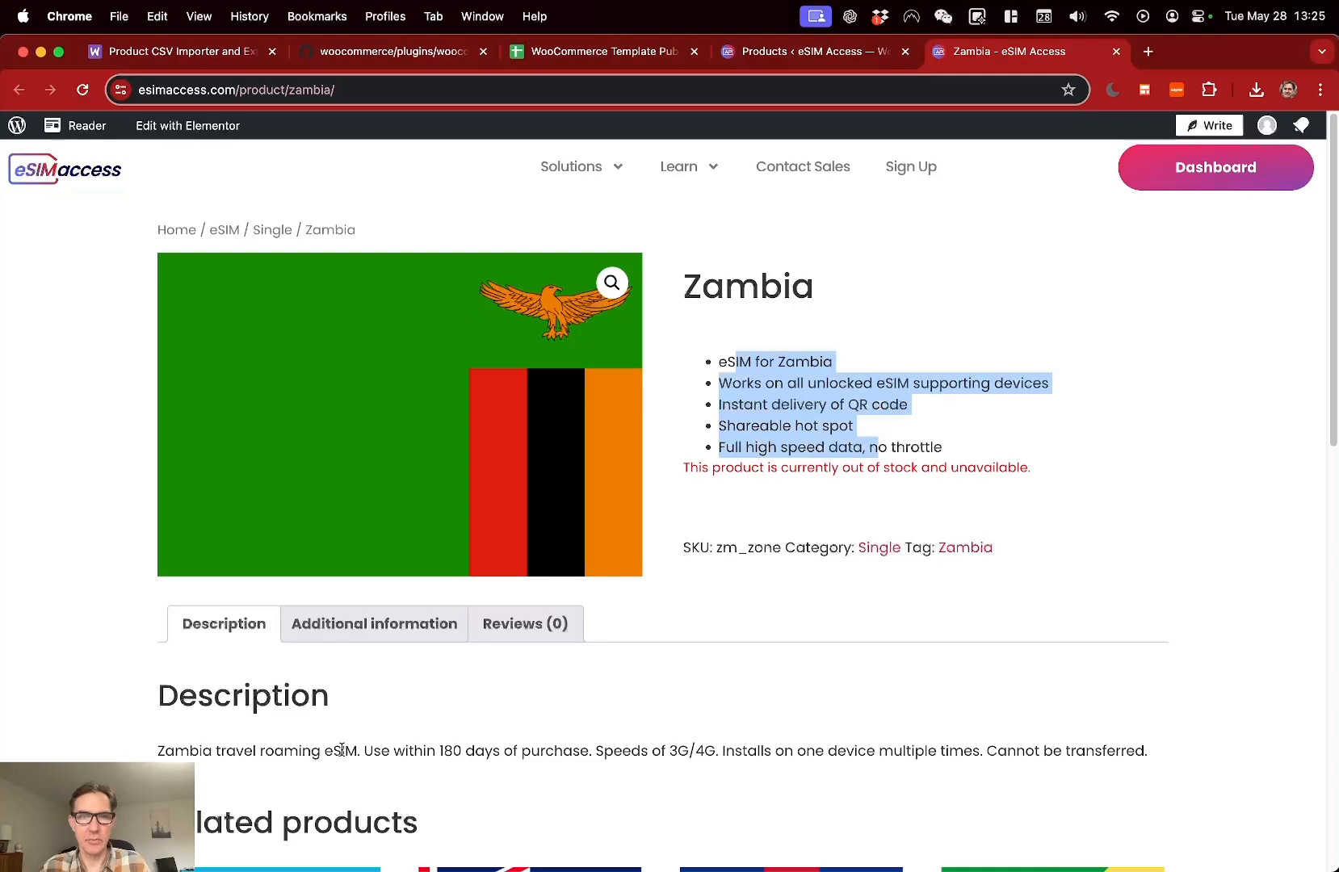
pyautogui.moveTo(204, 750); pyautogui.dragTo(1120, 802)
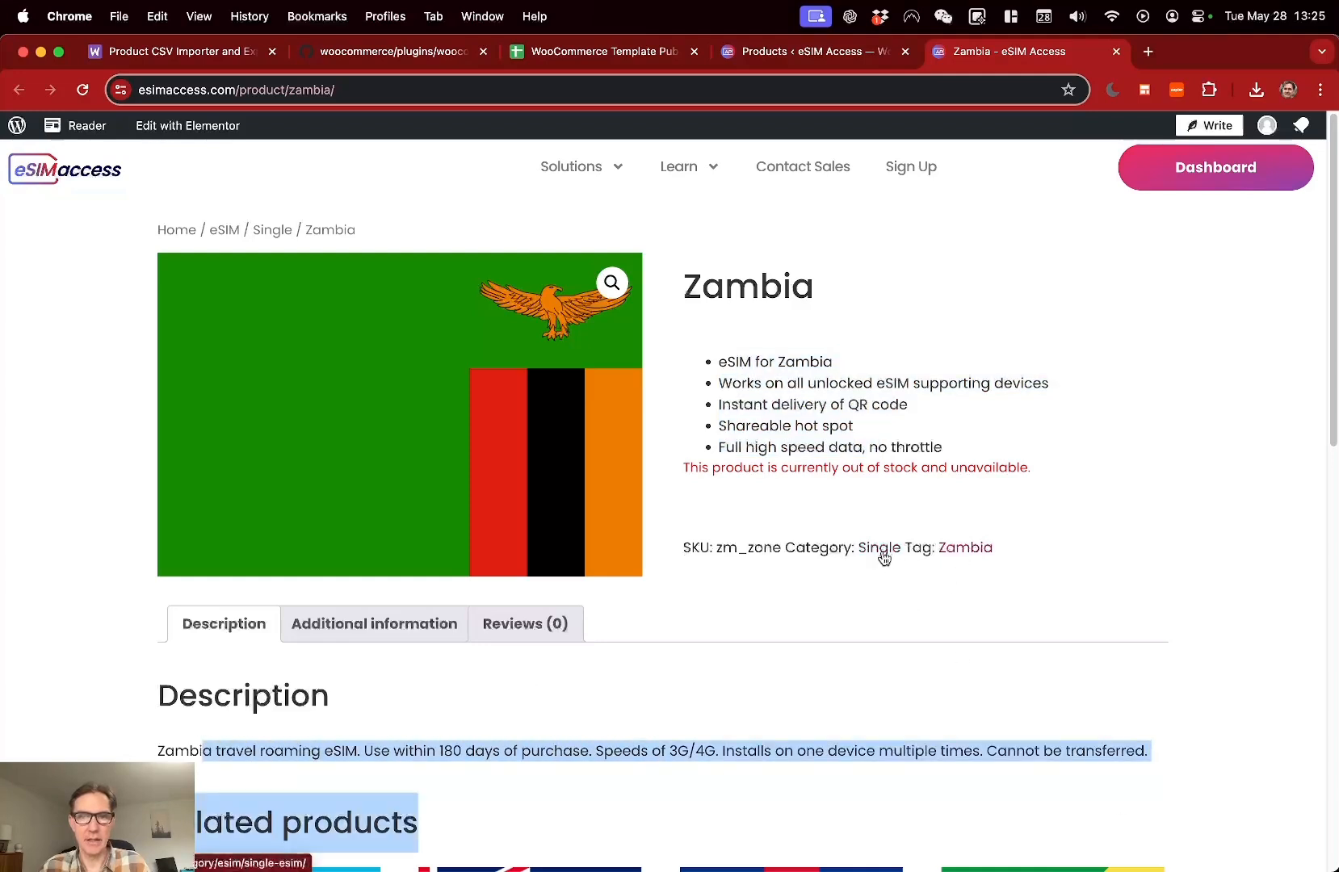
pyautogui.doubleClick(747, 549)
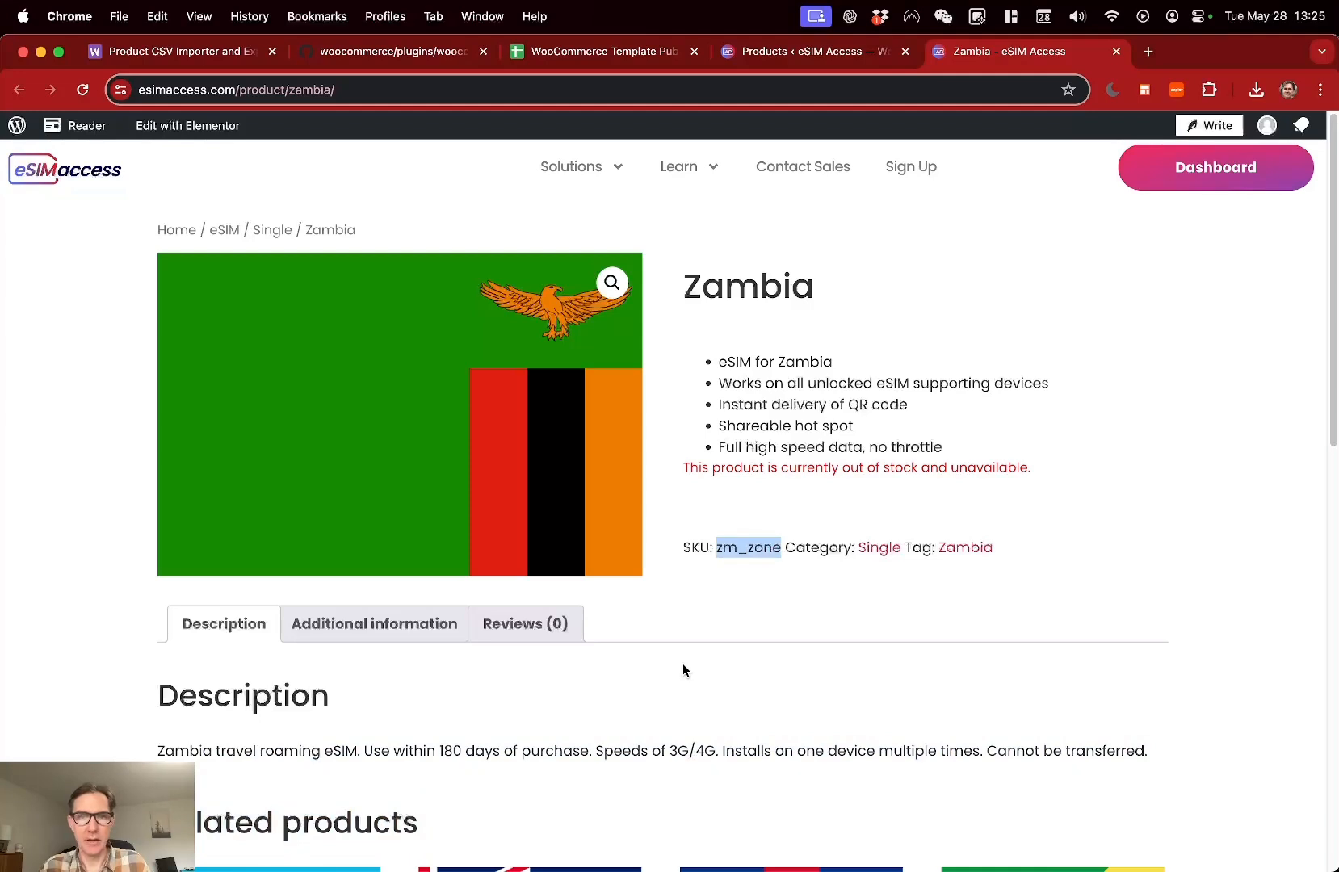
# - Look through the imported country products in the eSIM Access store's products list
pyautogui.click(787, 55)
pyautogui.click(999, 55)
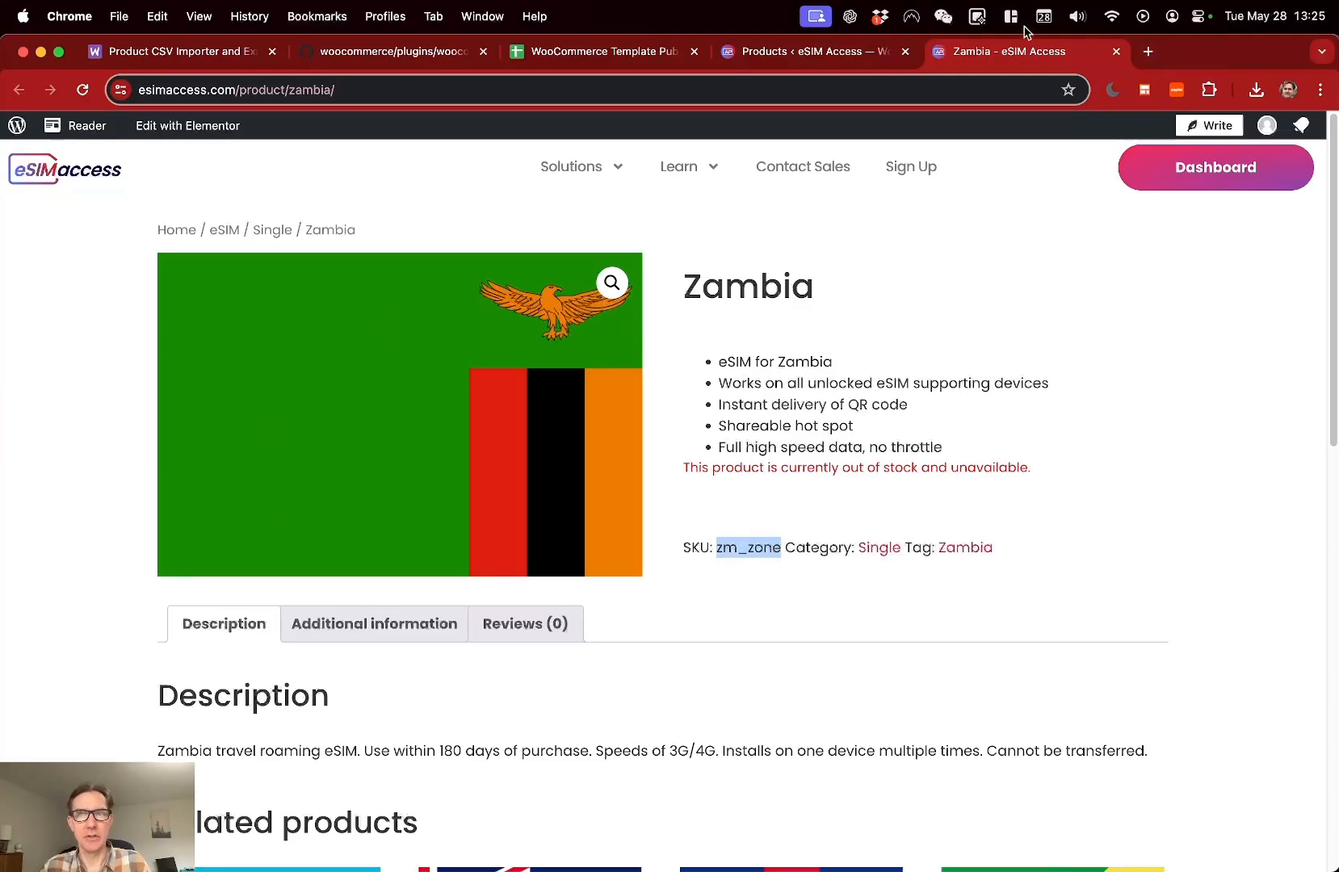
pyautogui.click(844, 53)
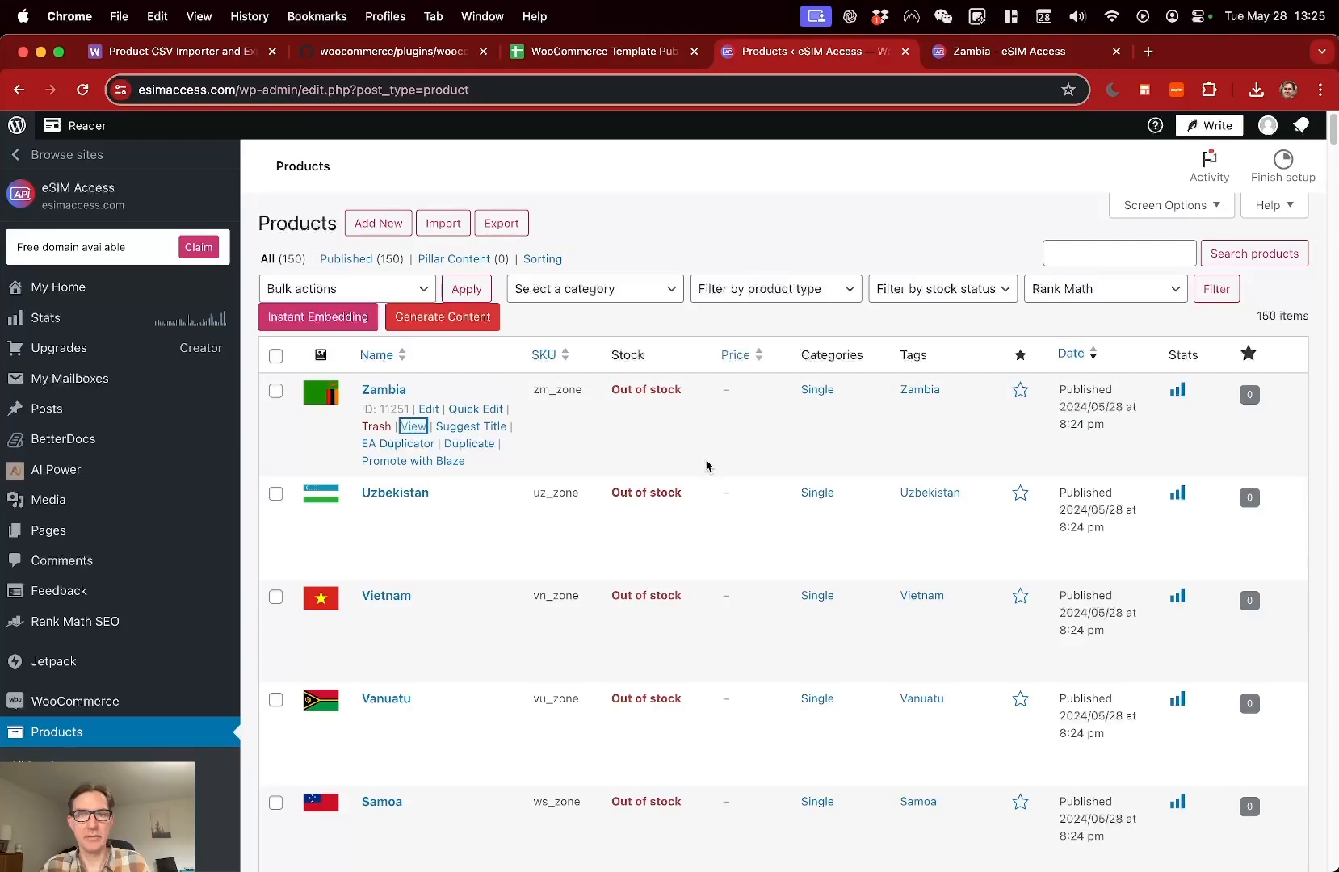
pyautogui.scroll(-15, 706, 466)
pyautogui.scroll(15, 707, 466)
# - Consult the WooCommerce Product CSV Importer documentation and start a new product import from the store's products list
pyautogui.click(179, 52)
pyautogui.scroll(6, 683, 474)
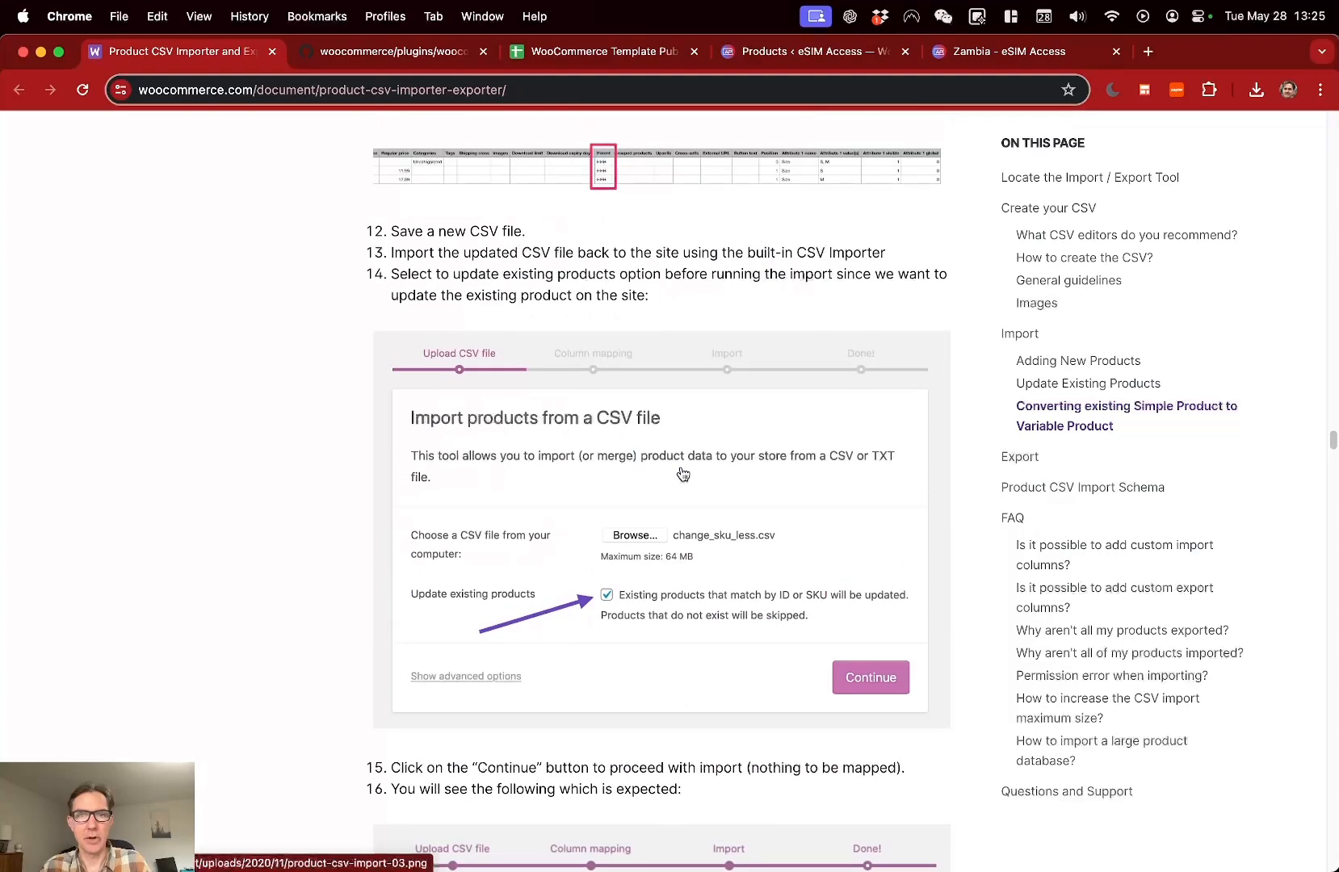
pyautogui.click(782, 53)
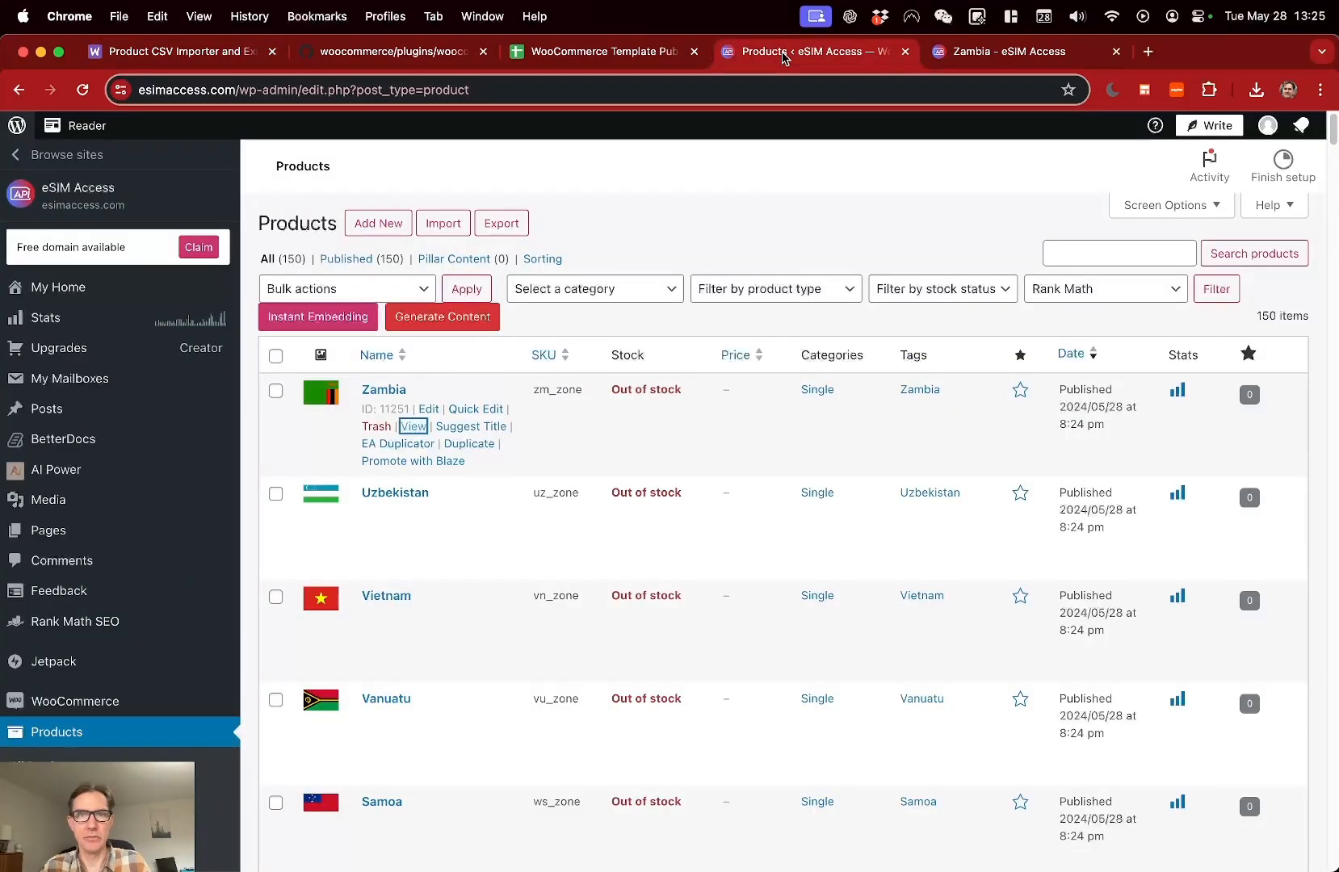
pyautogui.click(443, 223)
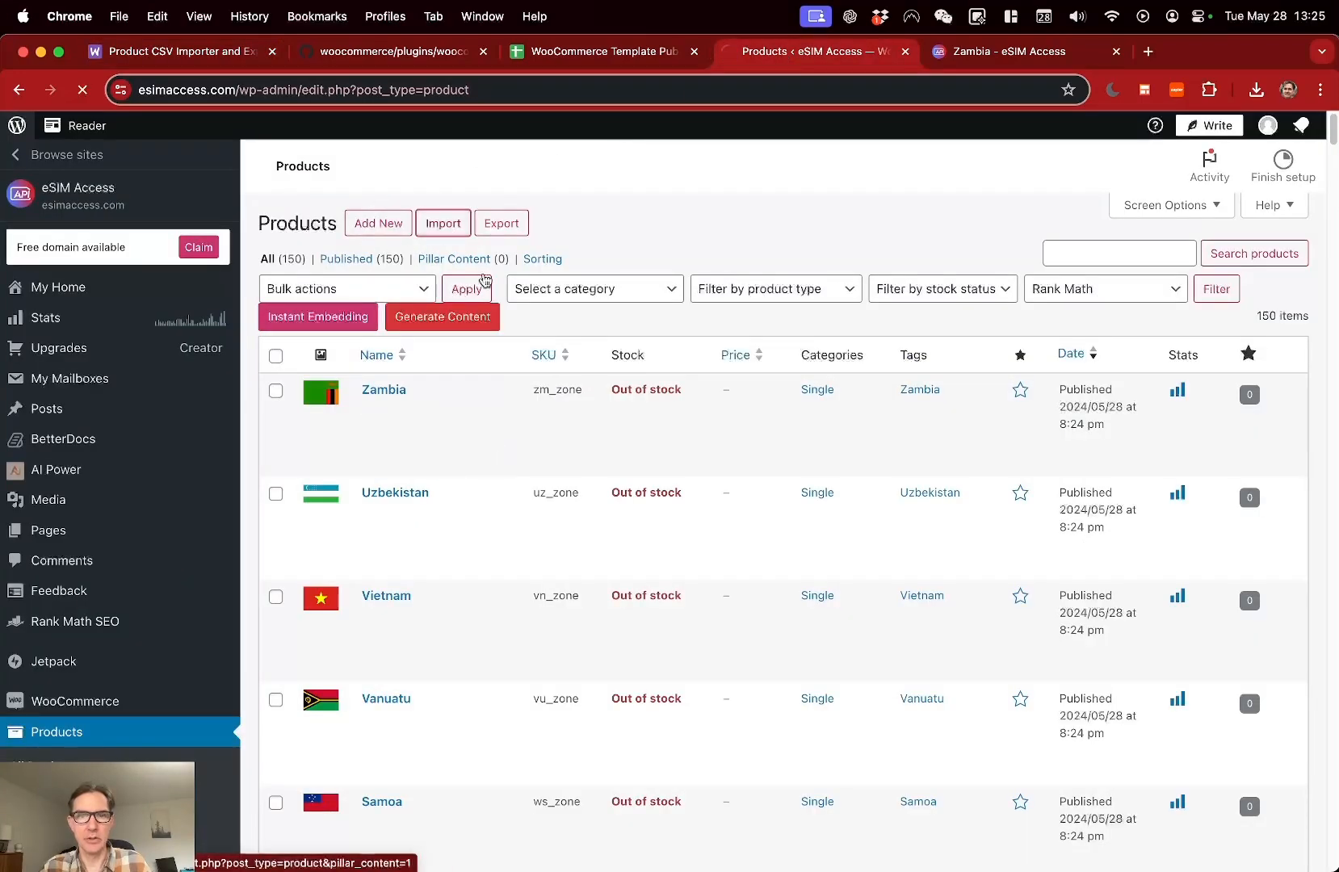
# - In the spreadsheet's Part2 sheet, examine the SKU, name and description of the first Africa plan variations
pyautogui.click(585, 53)
pyautogui.click(206, 856)
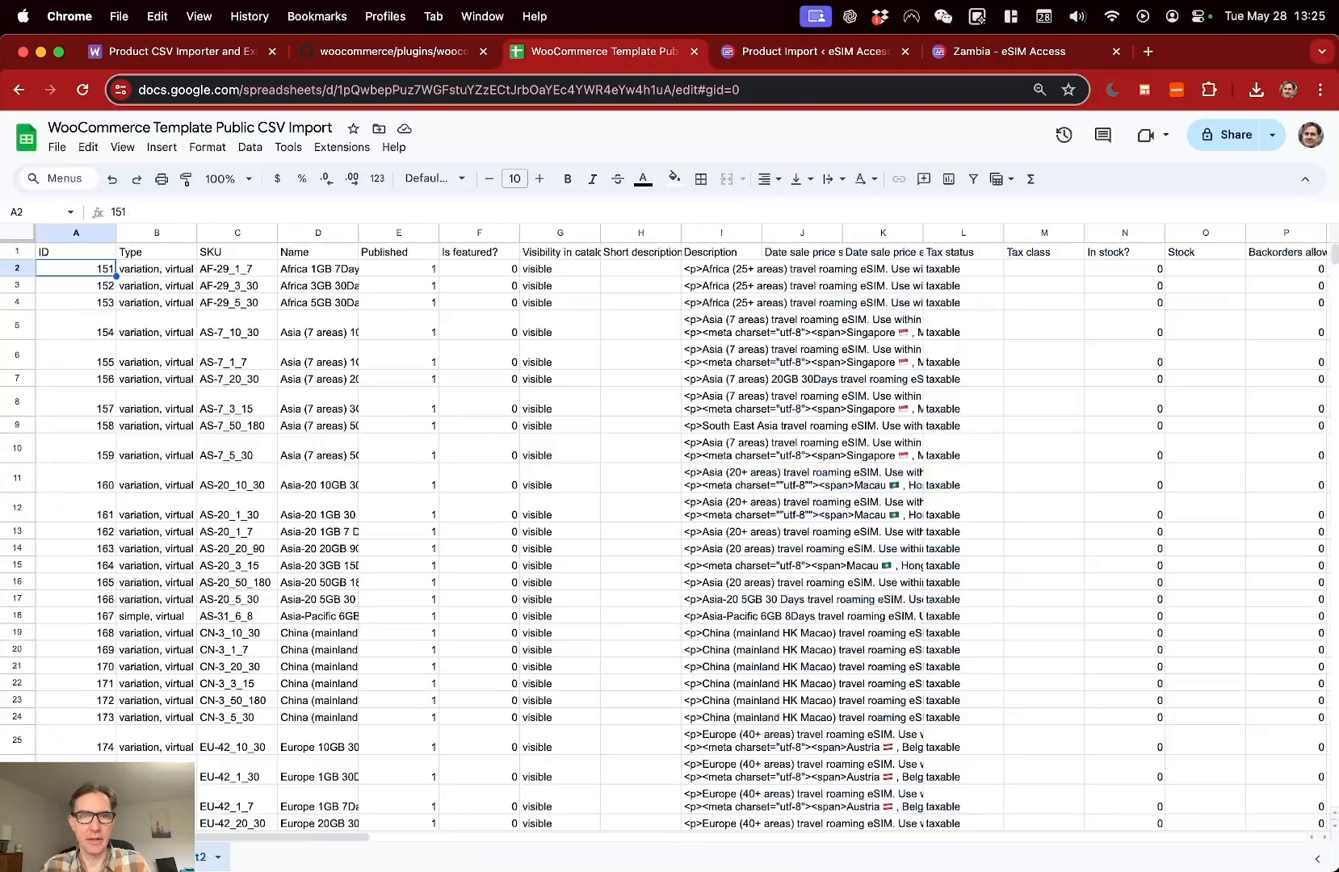
pyautogui.click(231, 271)
pyautogui.click(227, 291)
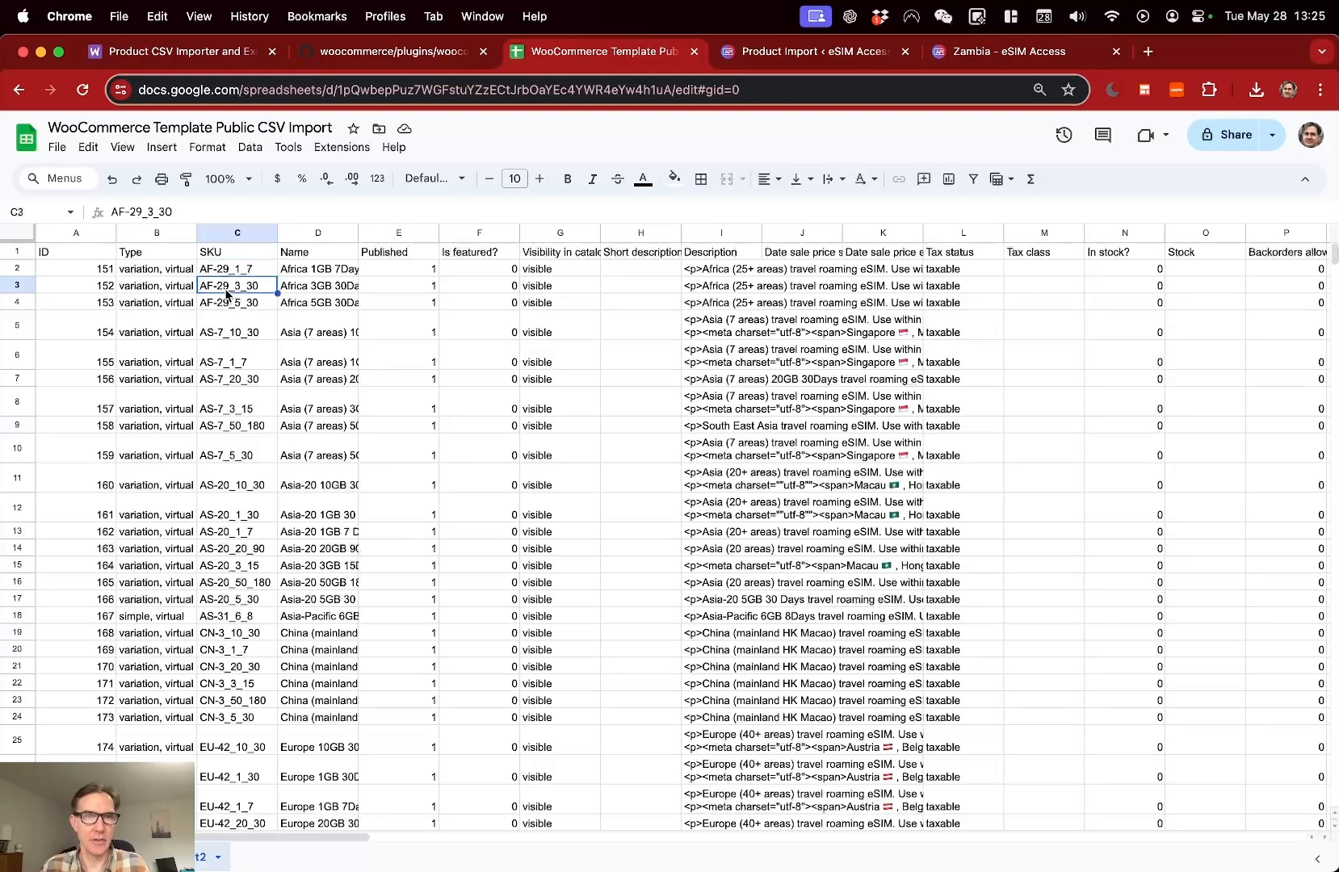
pyautogui.click(222, 306)
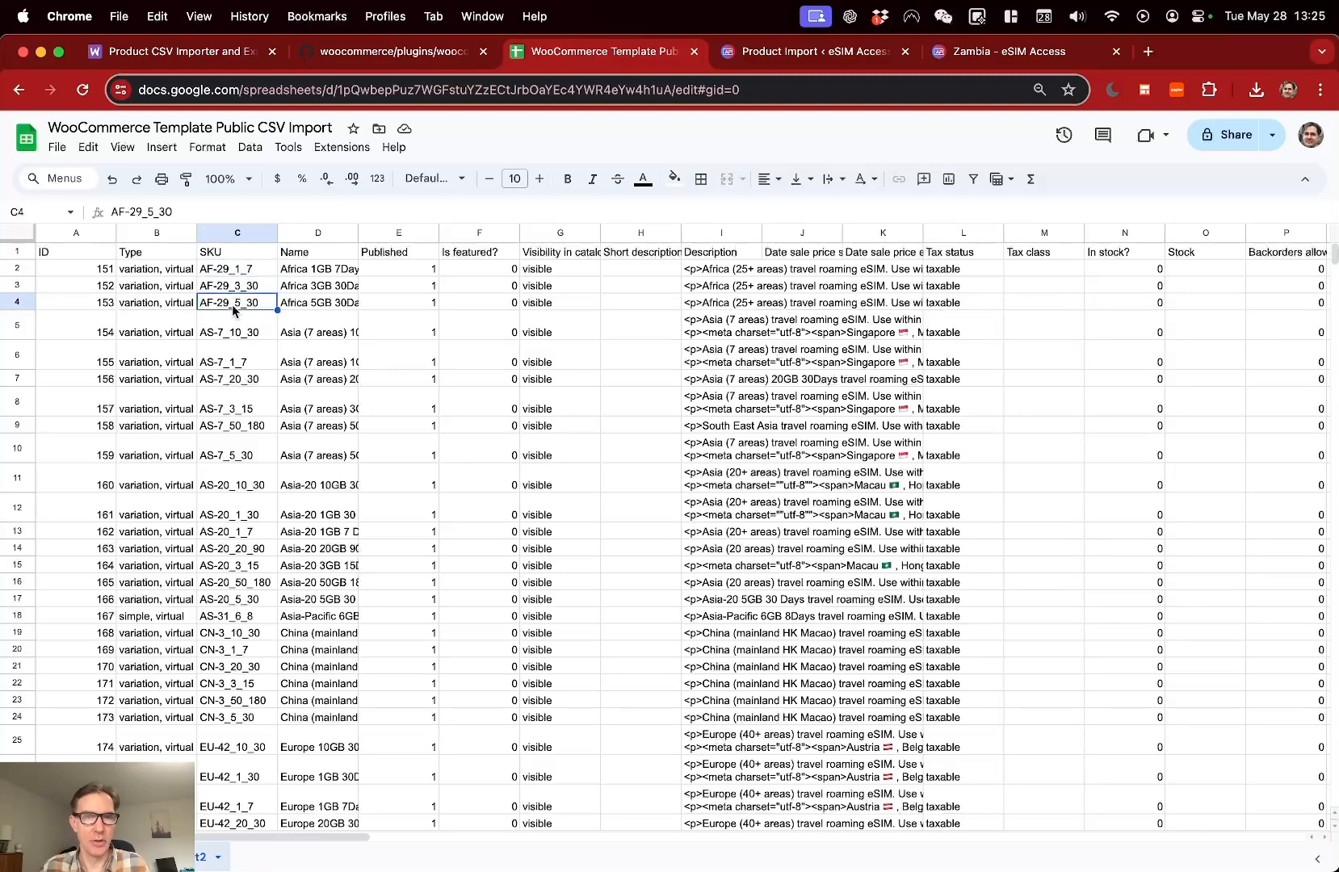
pyautogui.click(333, 274)
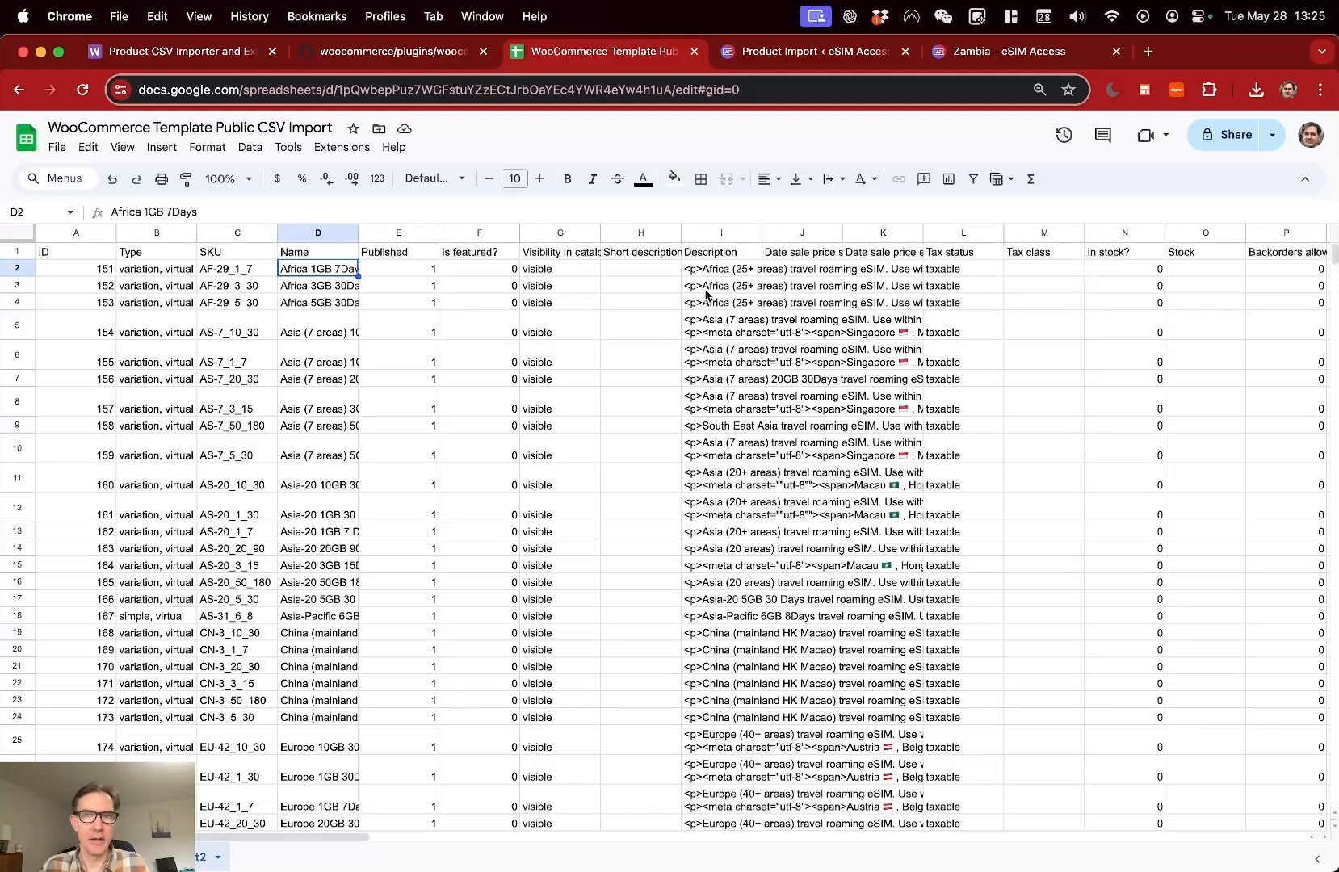
pyautogui.click(724, 274)
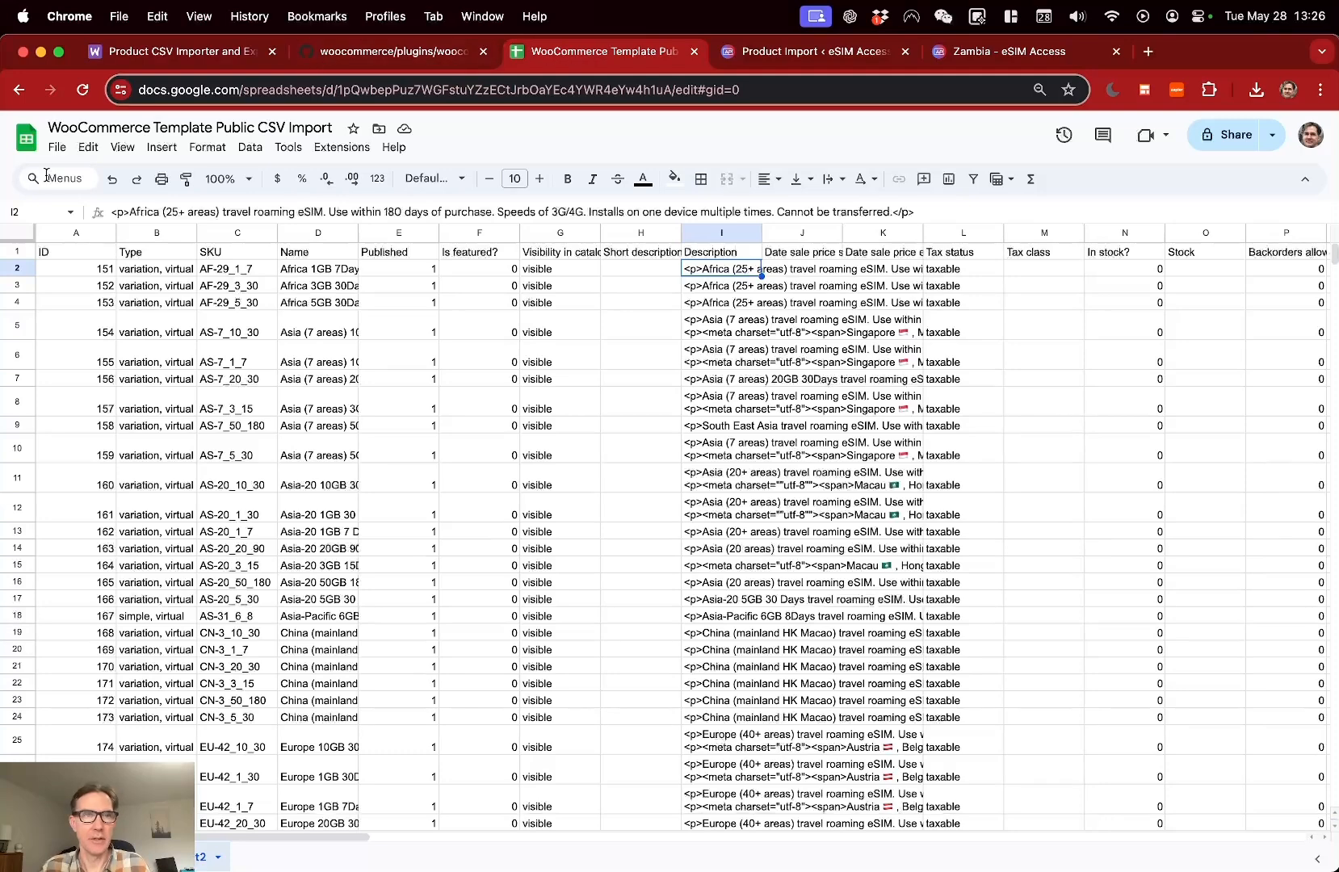
# - Download the Part2 sheet as Comma Separated Values (.csv)
pyautogui.click(55, 149)
pyautogui.moveTo(101, 340)
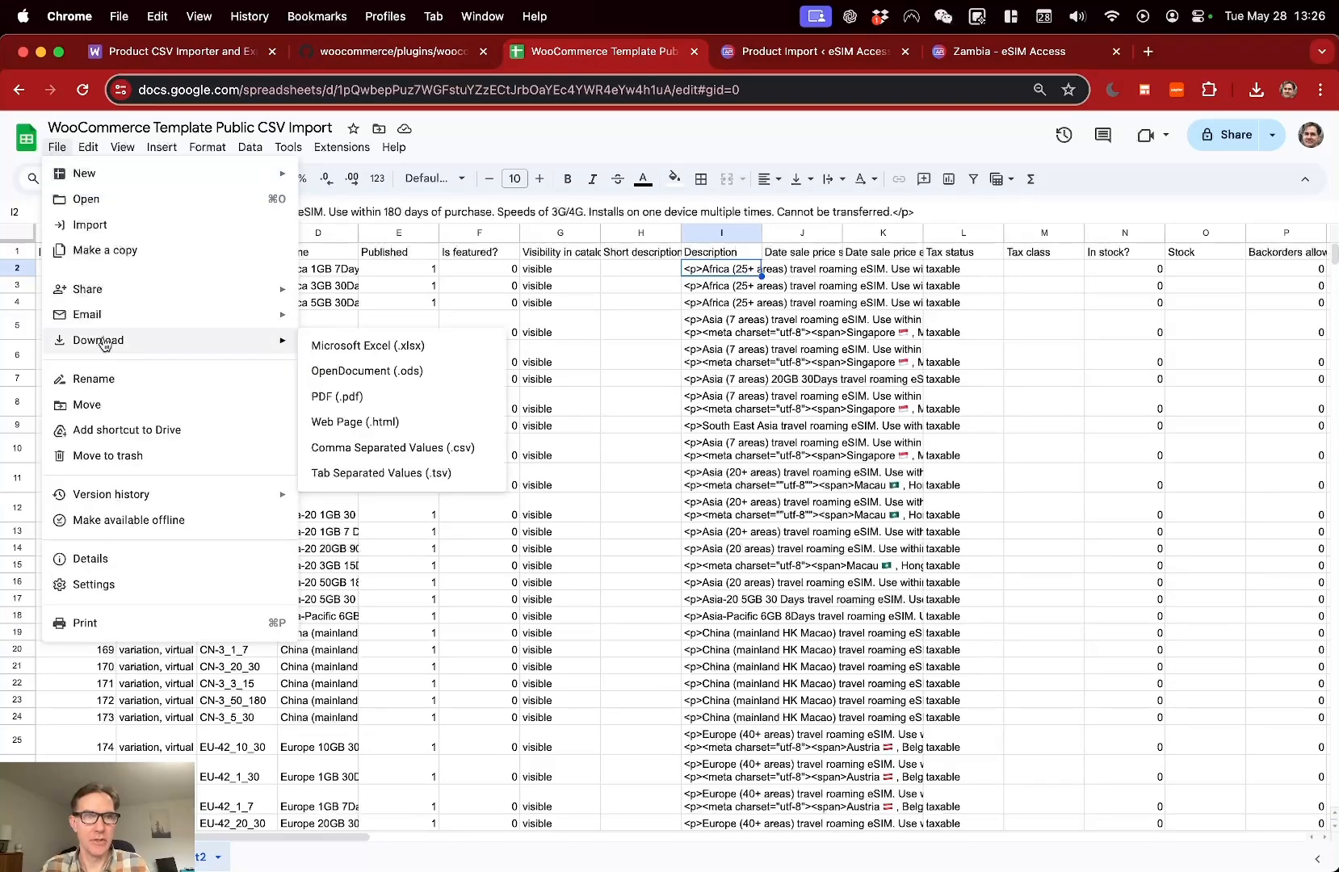
pyautogui.click(408, 446)
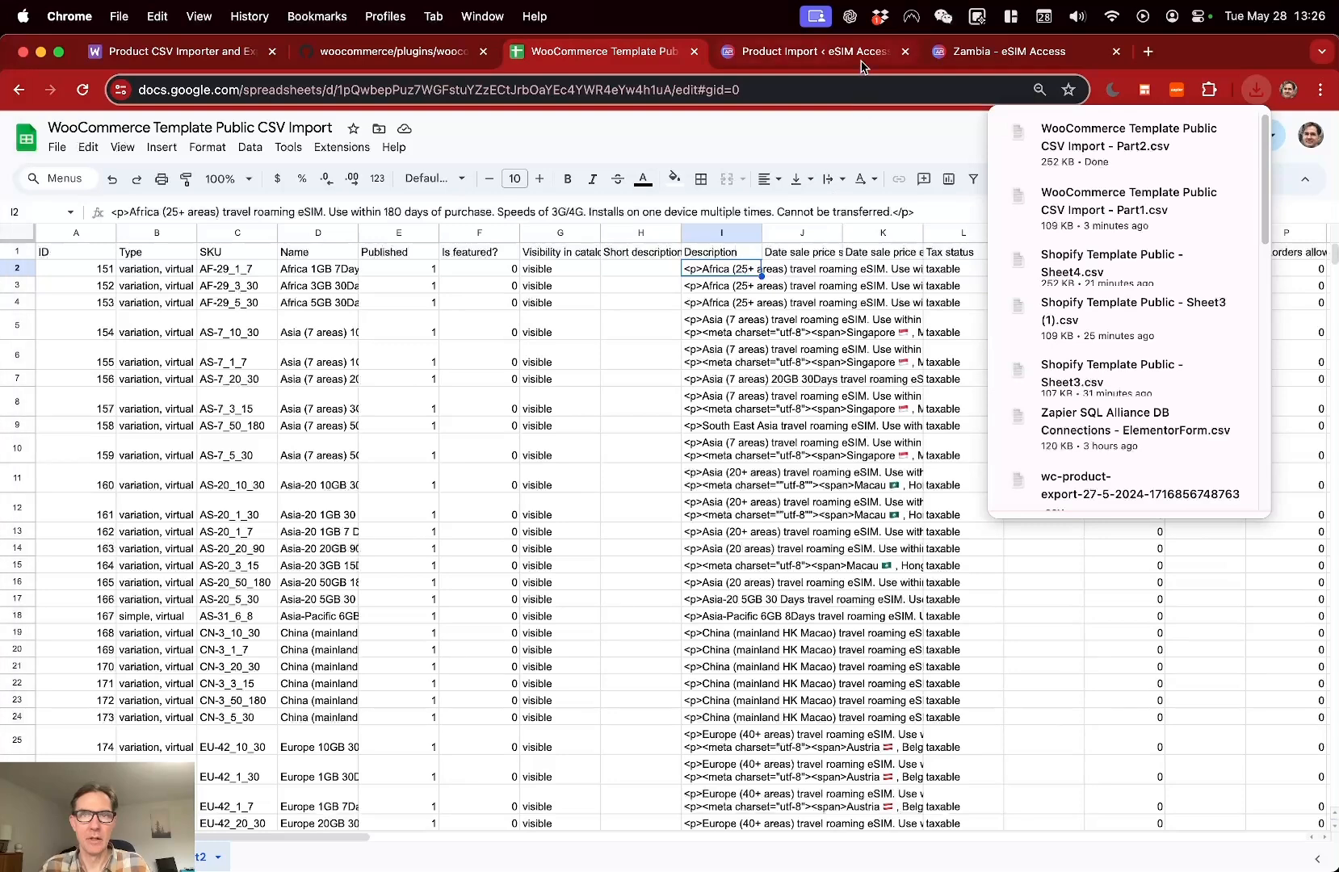
# - In the store's product importer, upload "WooCommerce Template Public CSV Import - Part2.csv" and proceed to column mapping
pyautogui.click(816, 51)
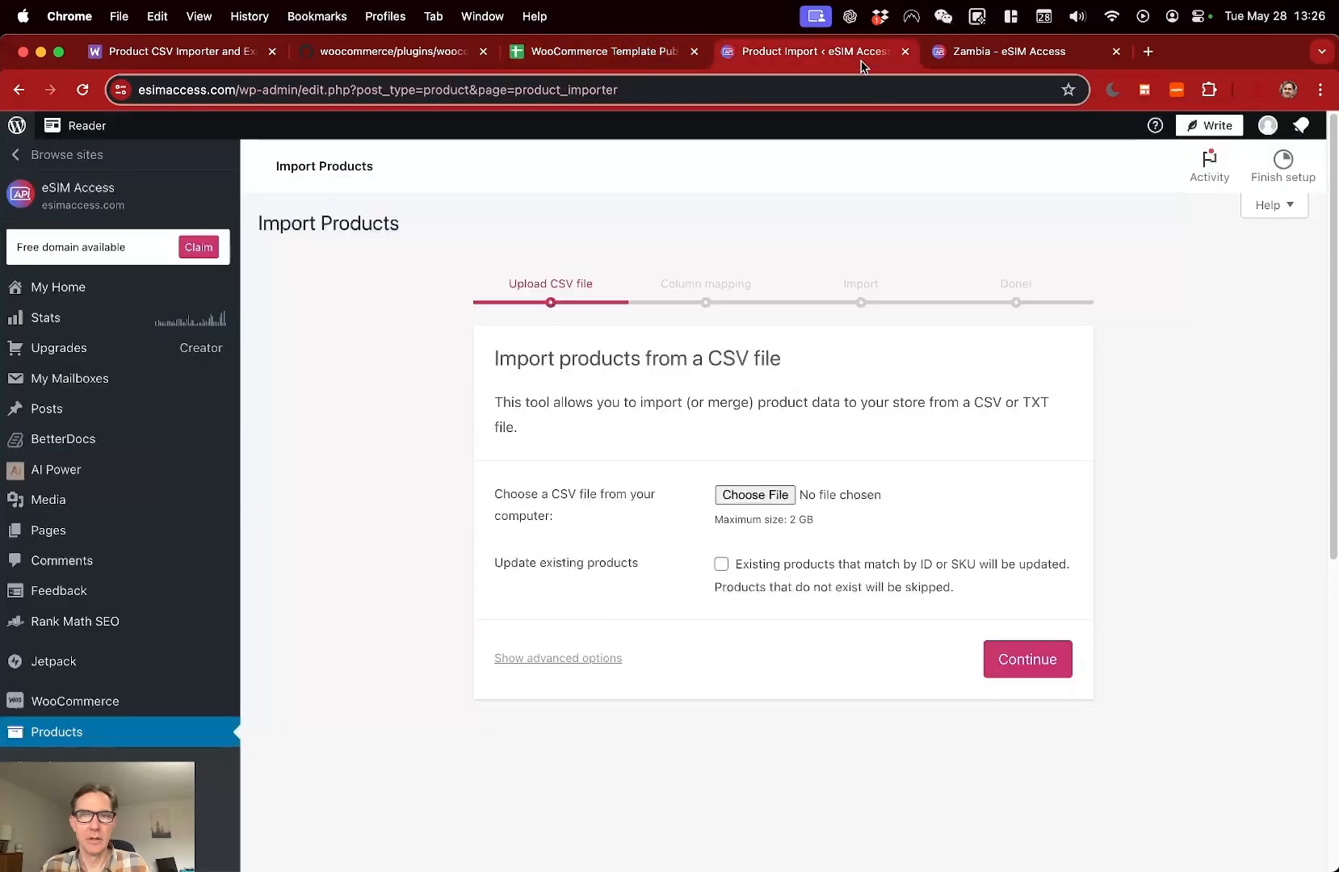
pyautogui.click(732, 495)
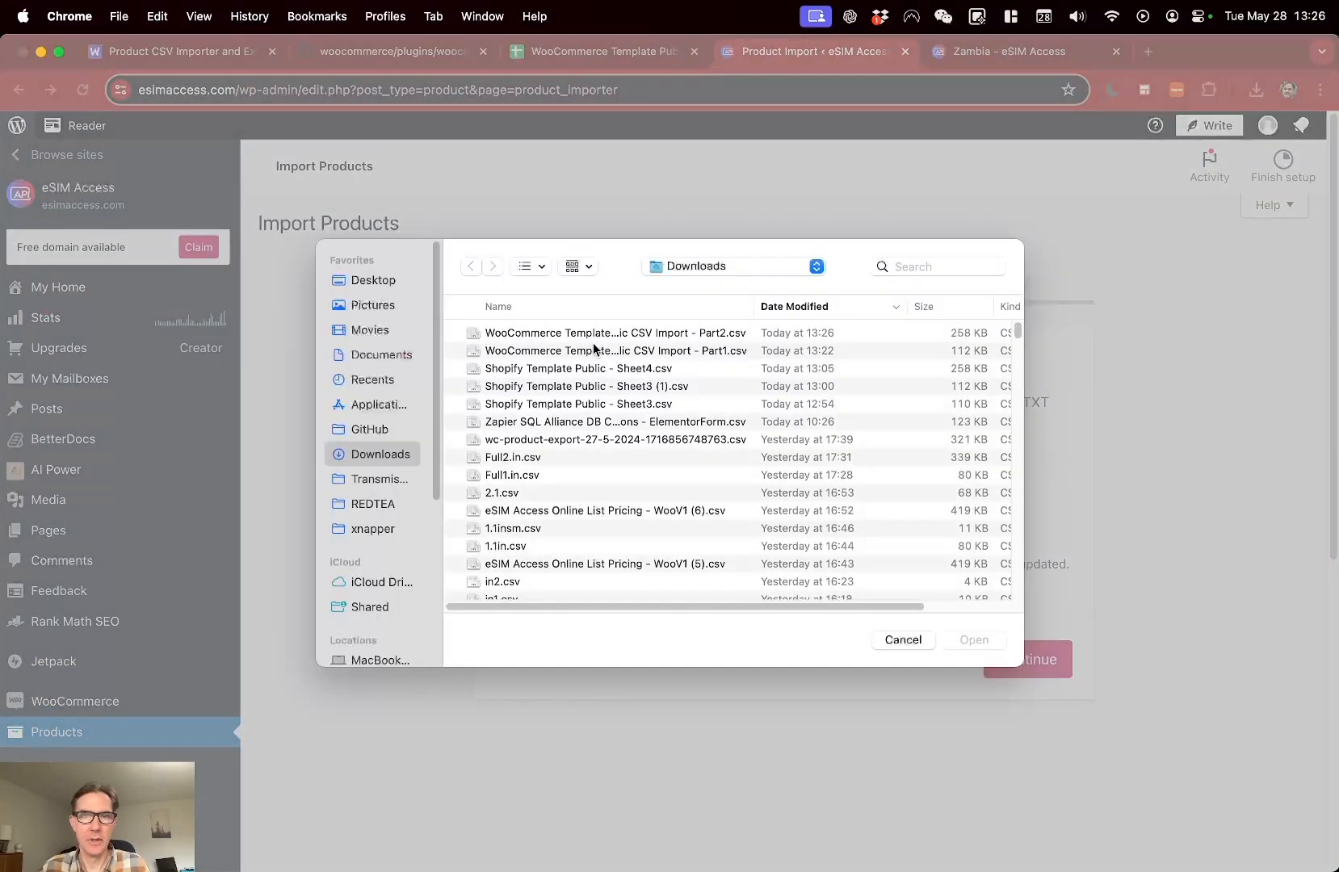
pyautogui.click(592, 332)
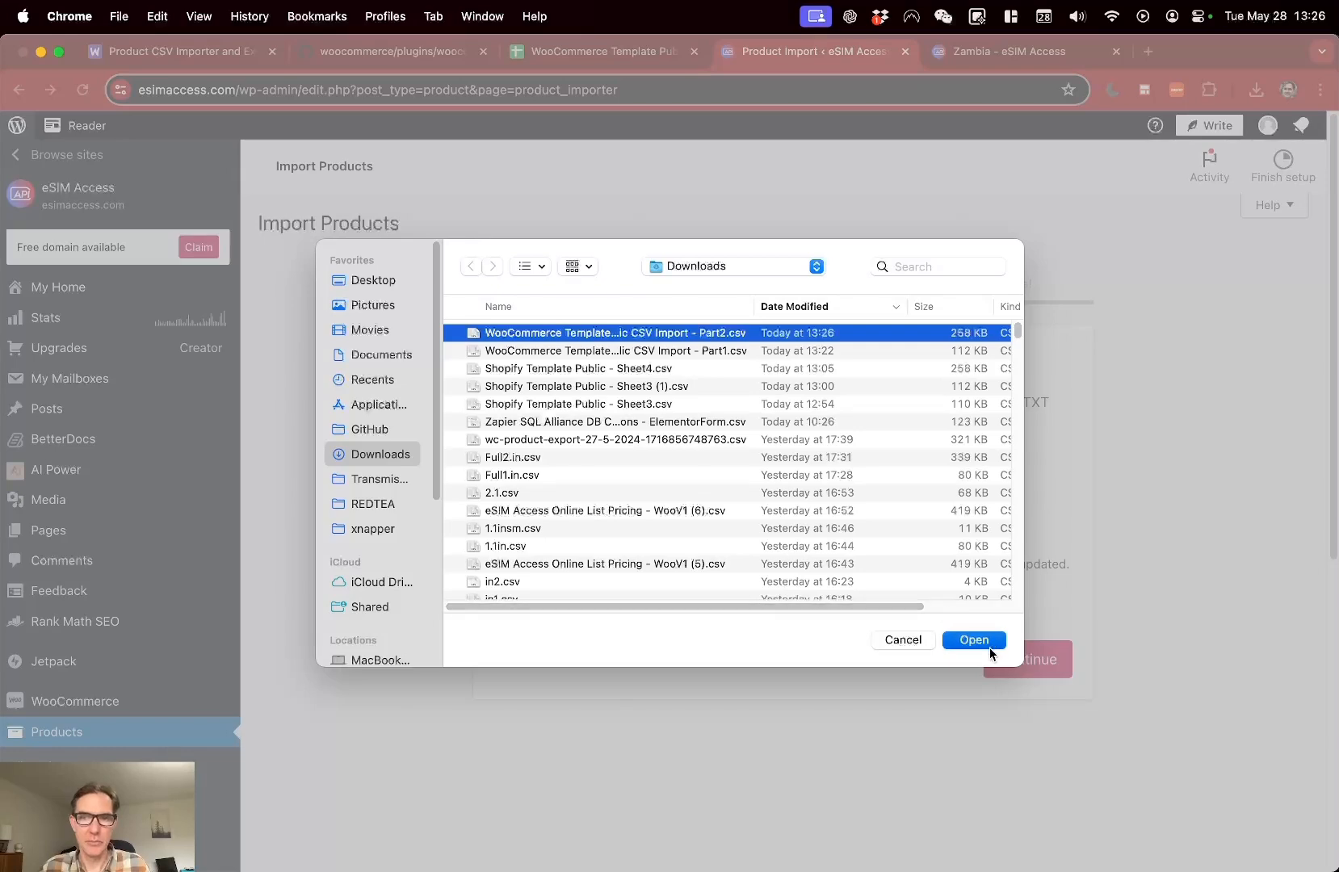
pyautogui.click(974, 639)
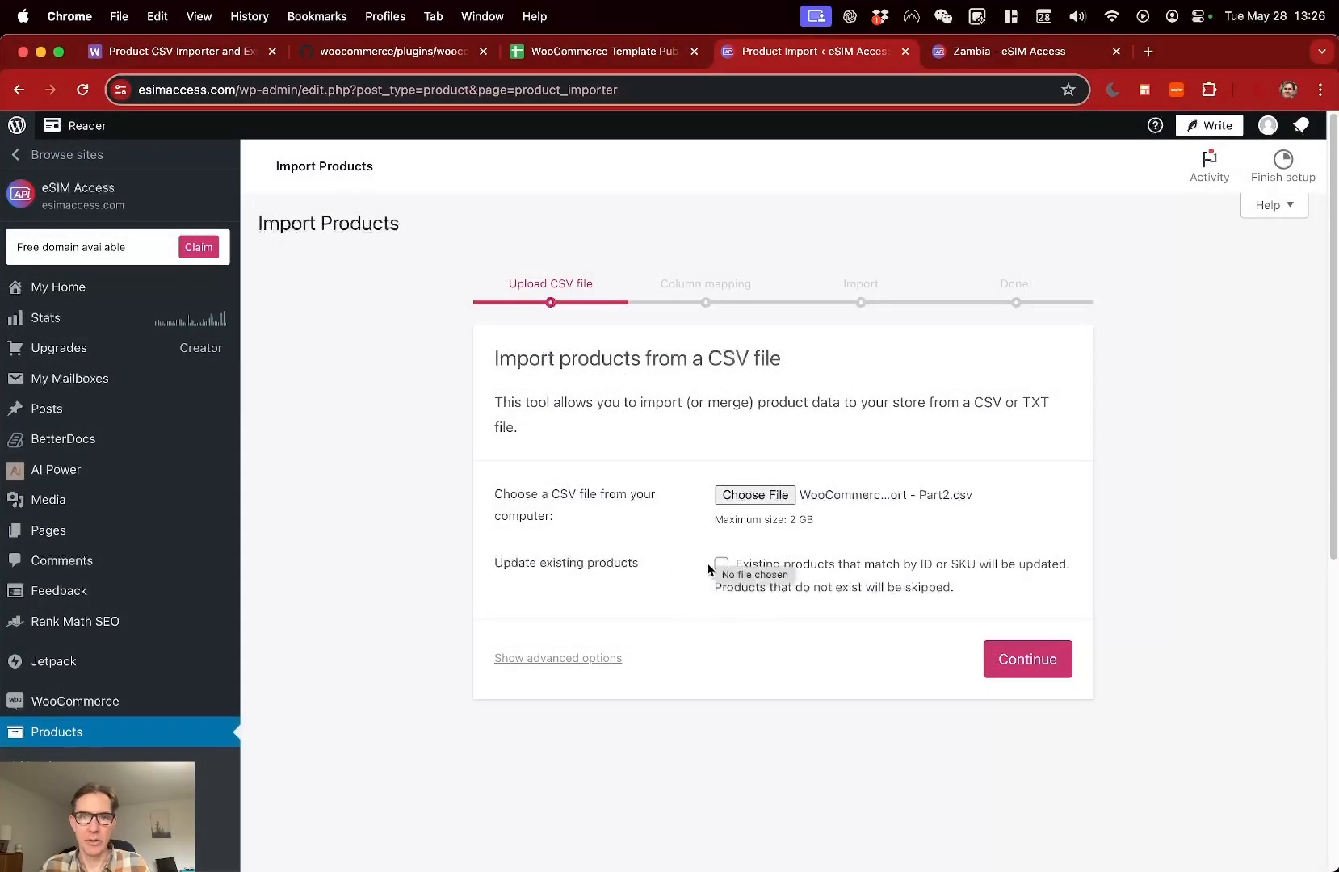
pyautogui.click(1032, 667)
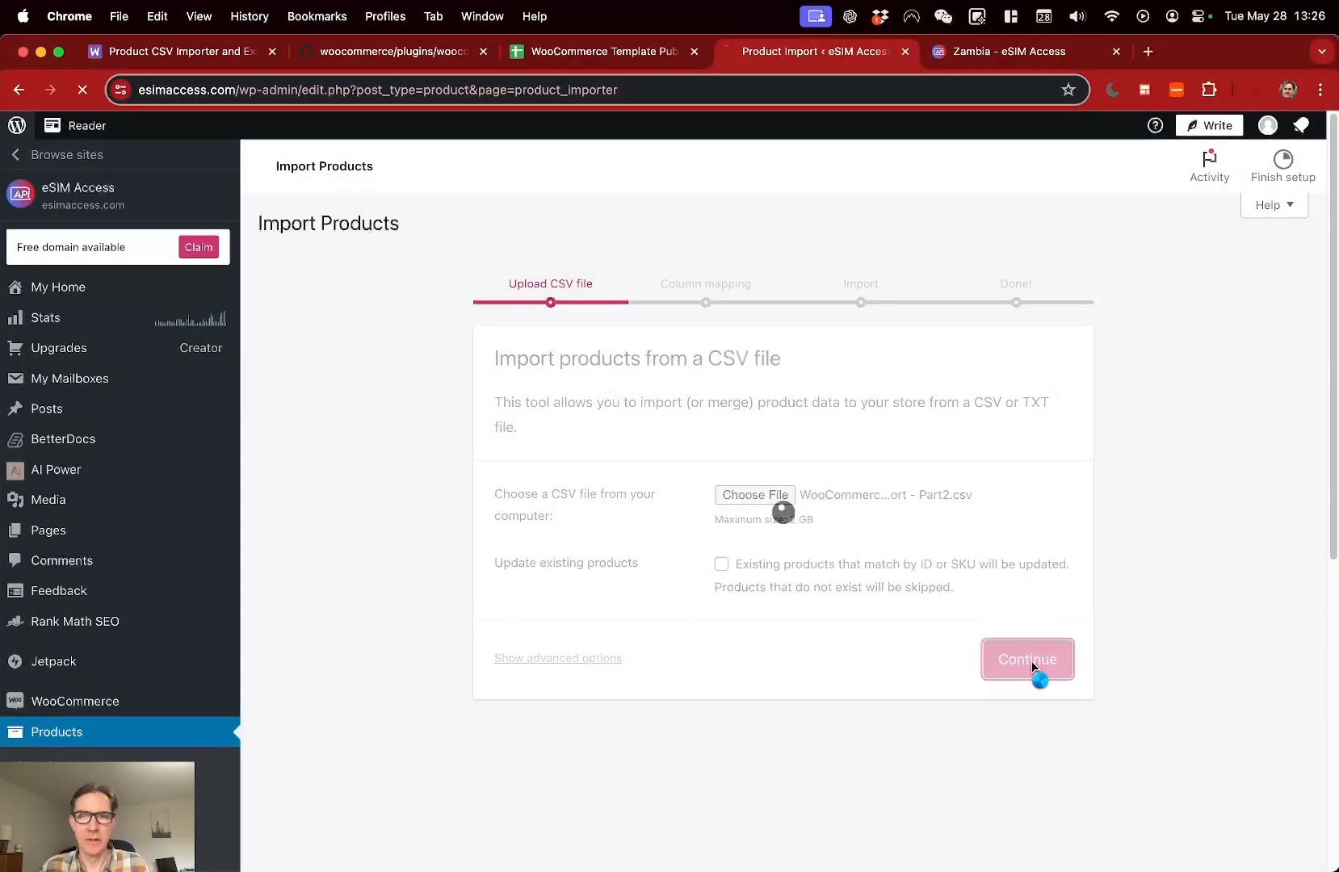
# - Check the Zambia product page's availability notice, and compare the variable and variation rows in GitHub's sample_products.csv
pyautogui.click(983, 61)
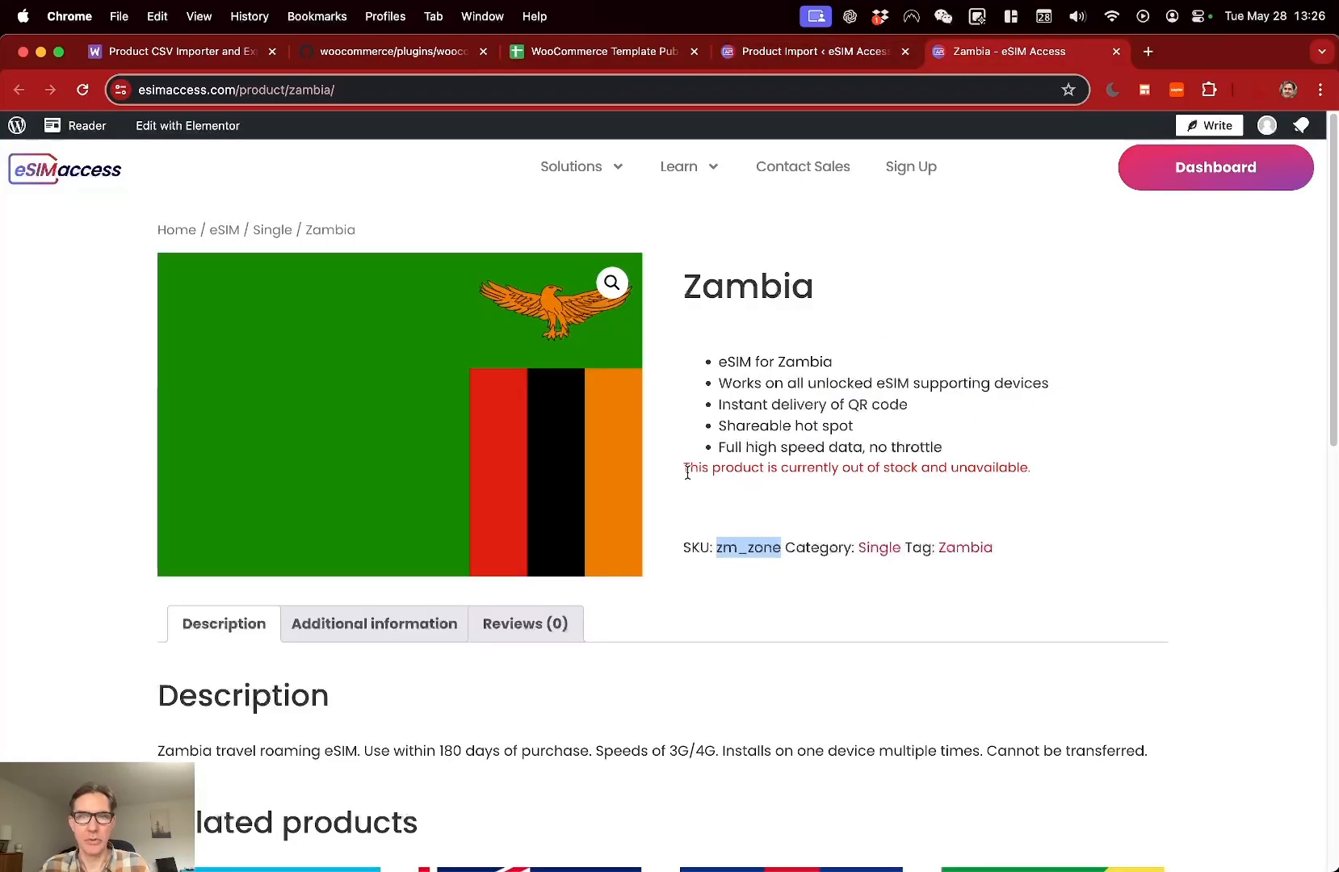
pyautogui.moveTo(689, 469); pyautogui.dragTo(1082, 512)
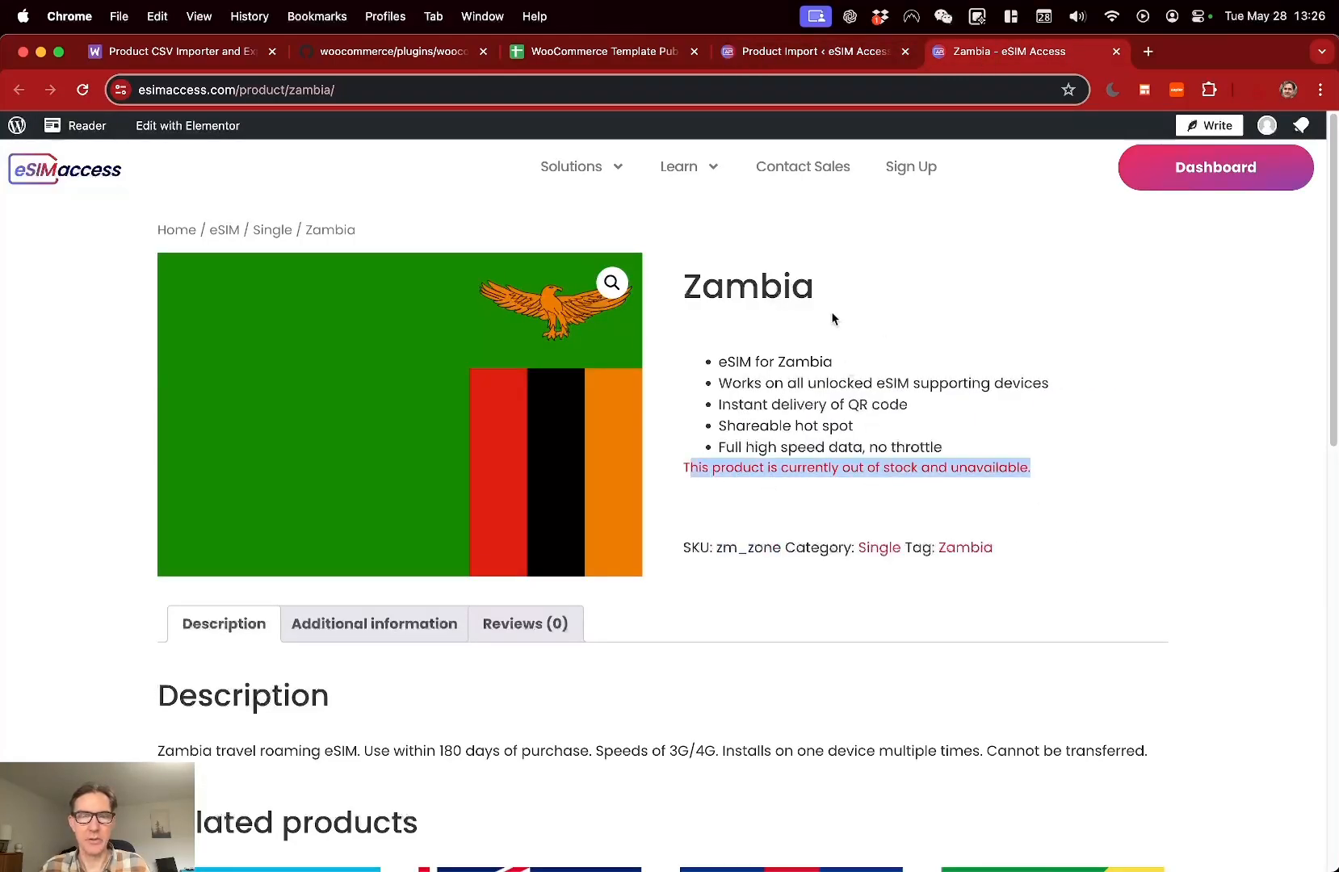
pyautogui.click(339, 55)
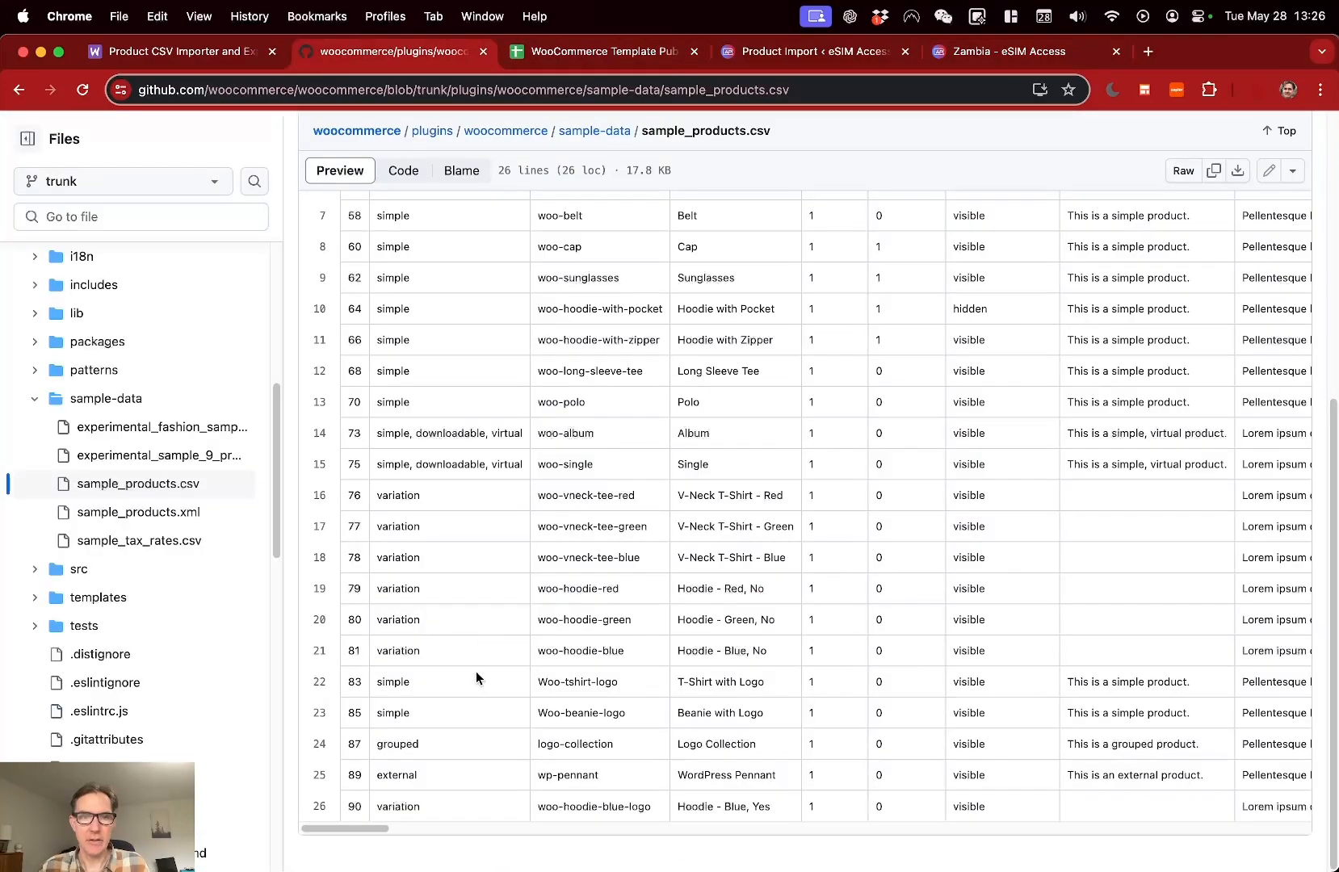
pyautogui.scroll(6, 427, 290)
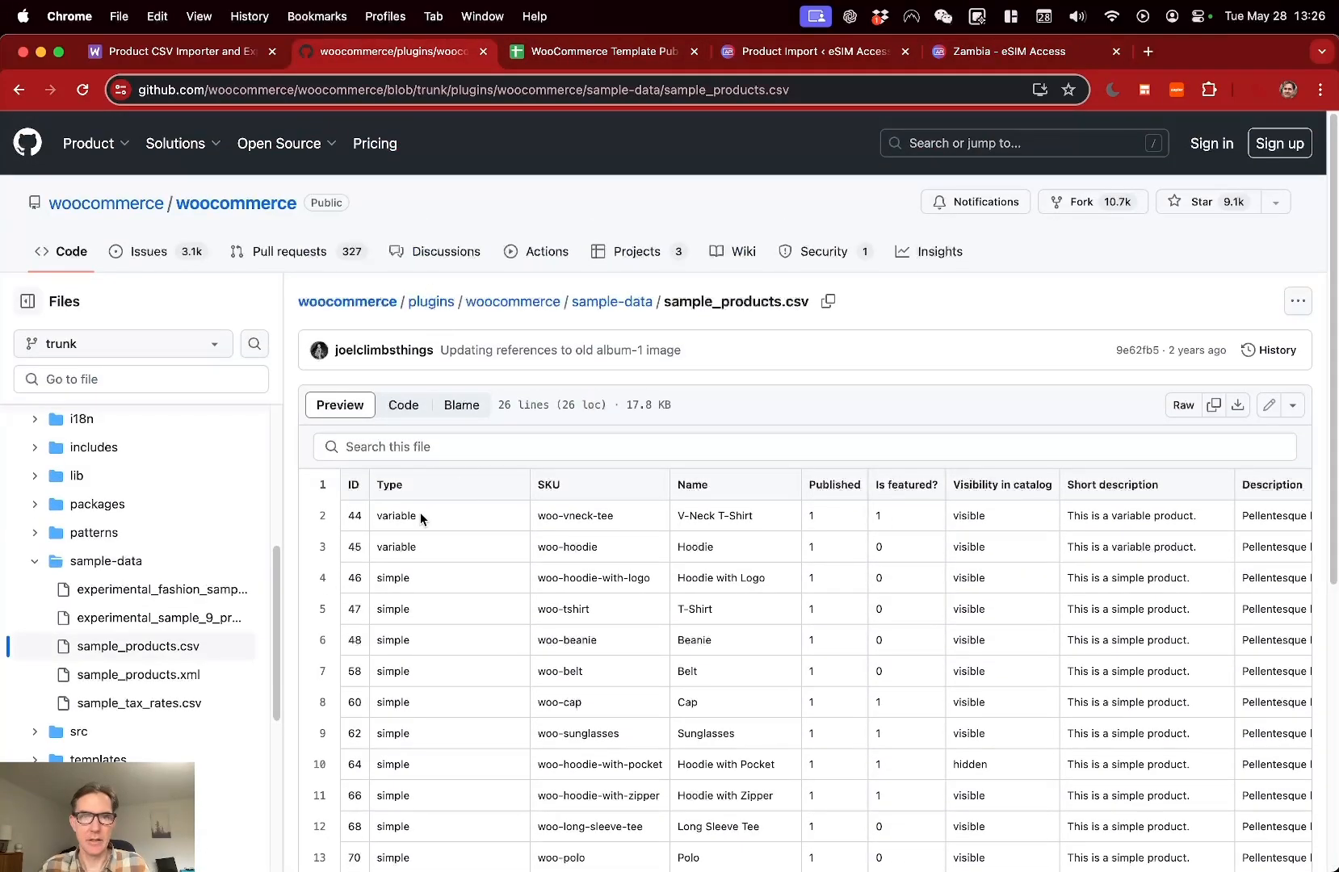
pyautogui.doubleClick(397, 515)
pyautogui.scroll(-4, 752, 301)
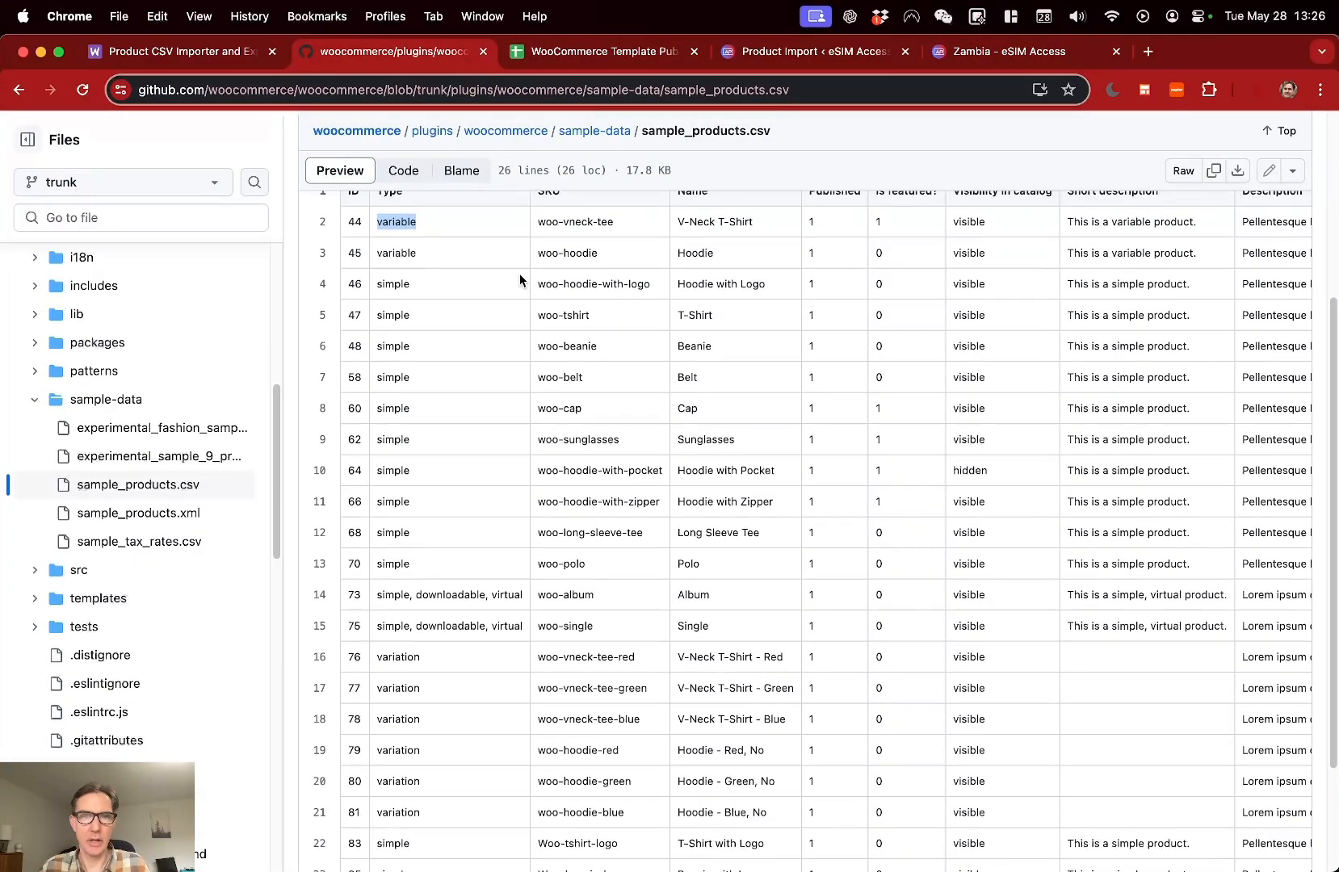
pyautogui.scroll(-3, 382, 509)
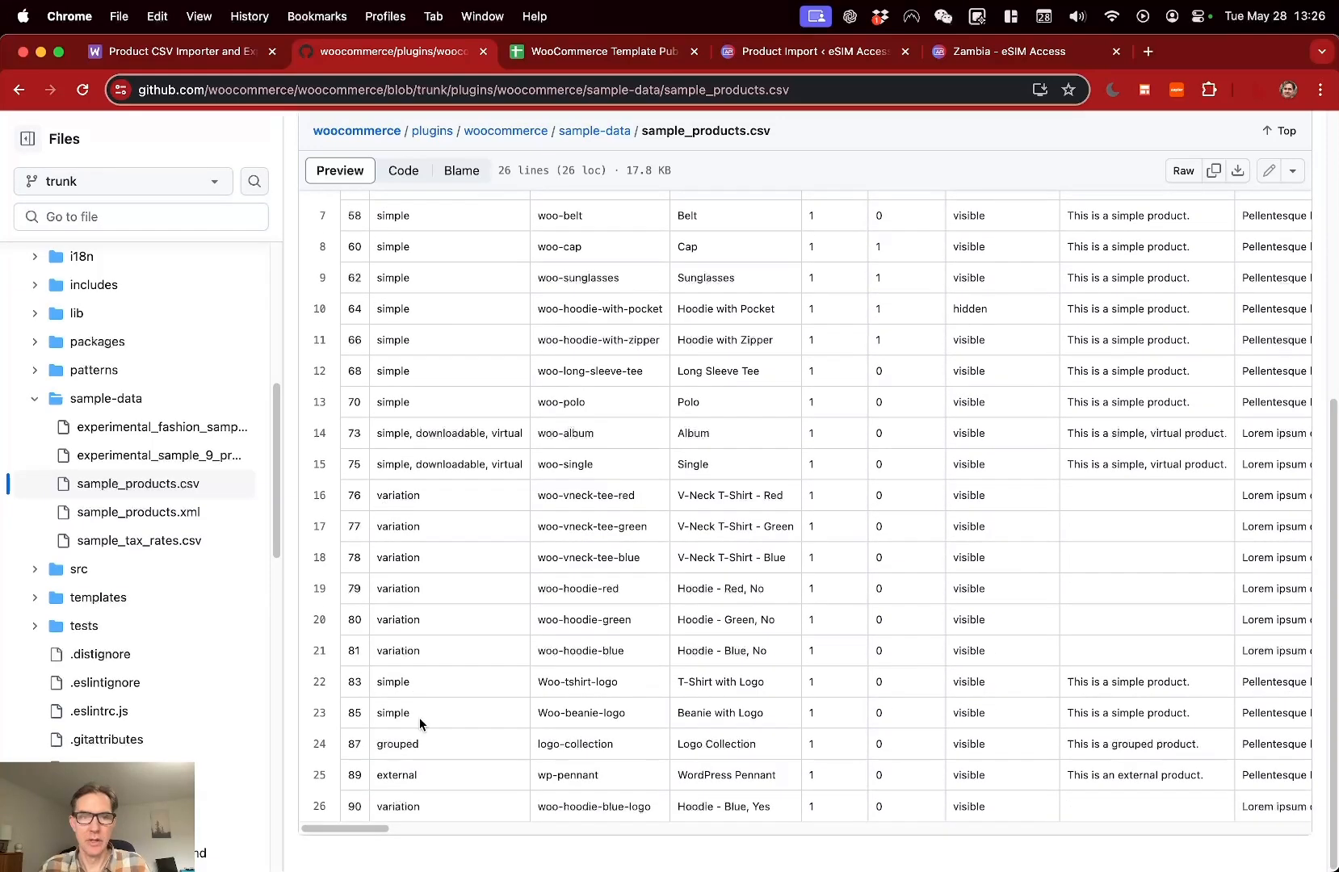
pyautogui.doubleClick(405, 619)
pyautogui.moveTo(541, 618); pyautogui.dragTo(635, 628)
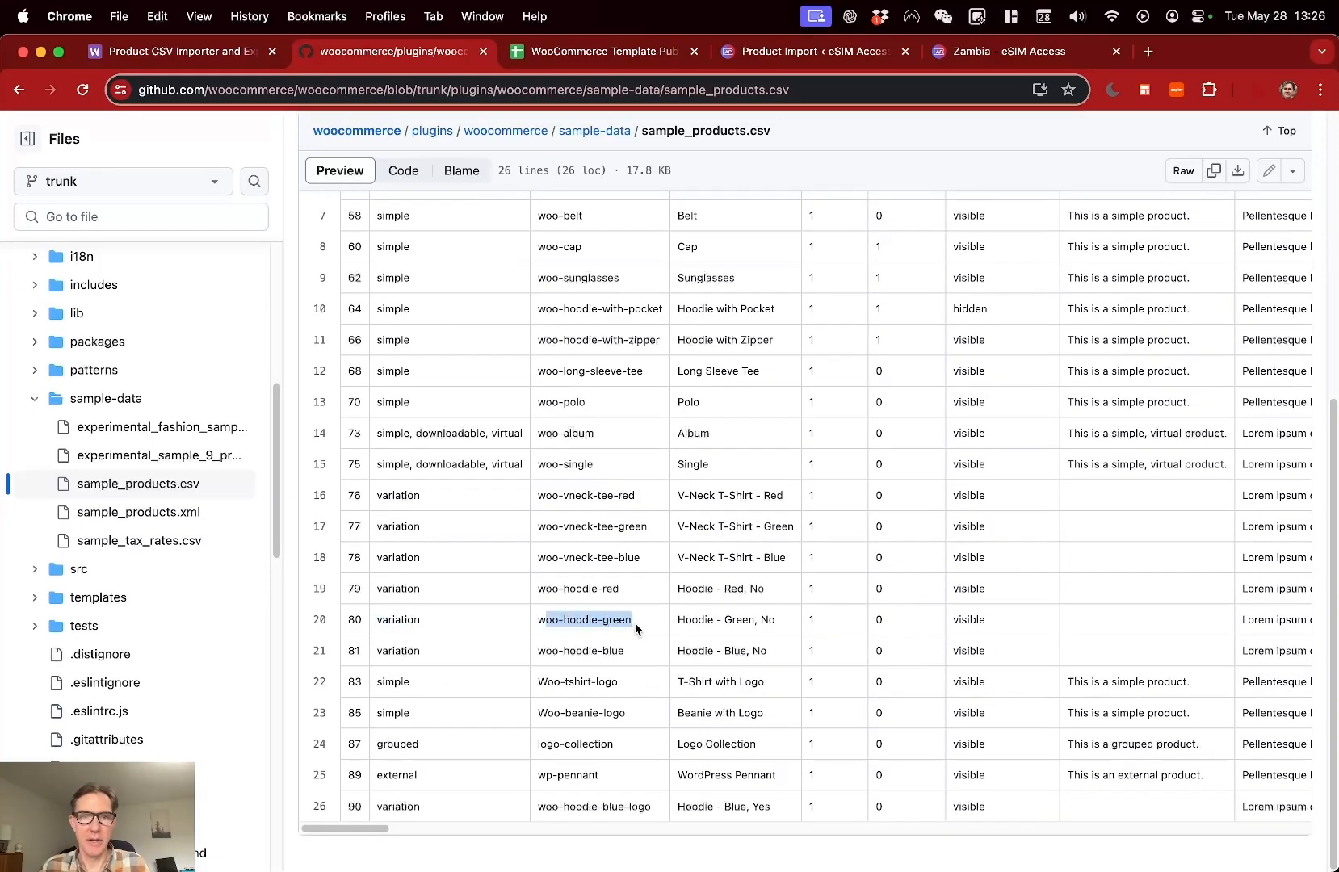
pyautogui.scroll(3, 691, 364)
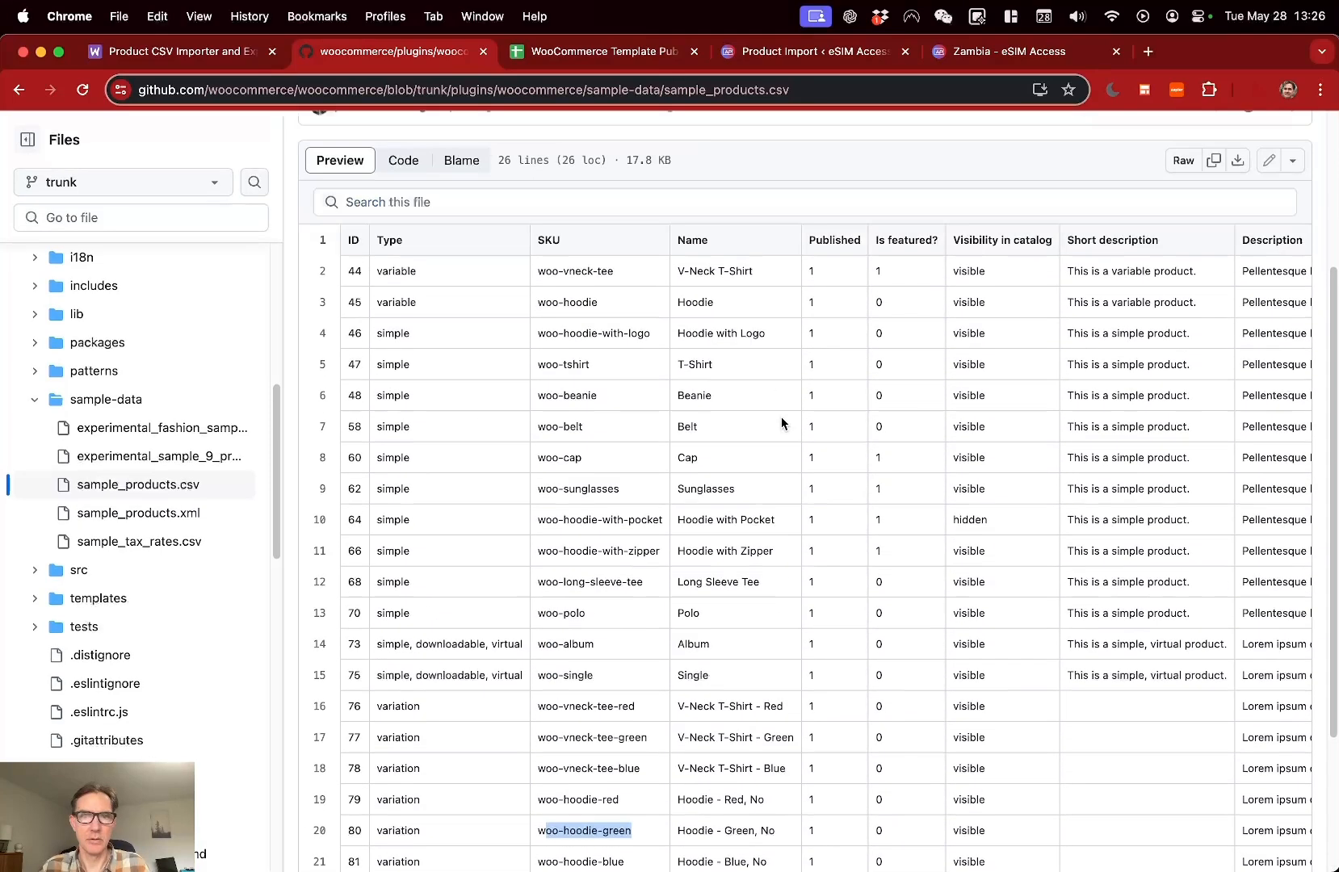
# - Examine the plan, image, parent, price and purchase note columns in the Part2 sheet, and compare them with the parent products sheet
pyautogui.hotkey('ctrl', 'Tab')
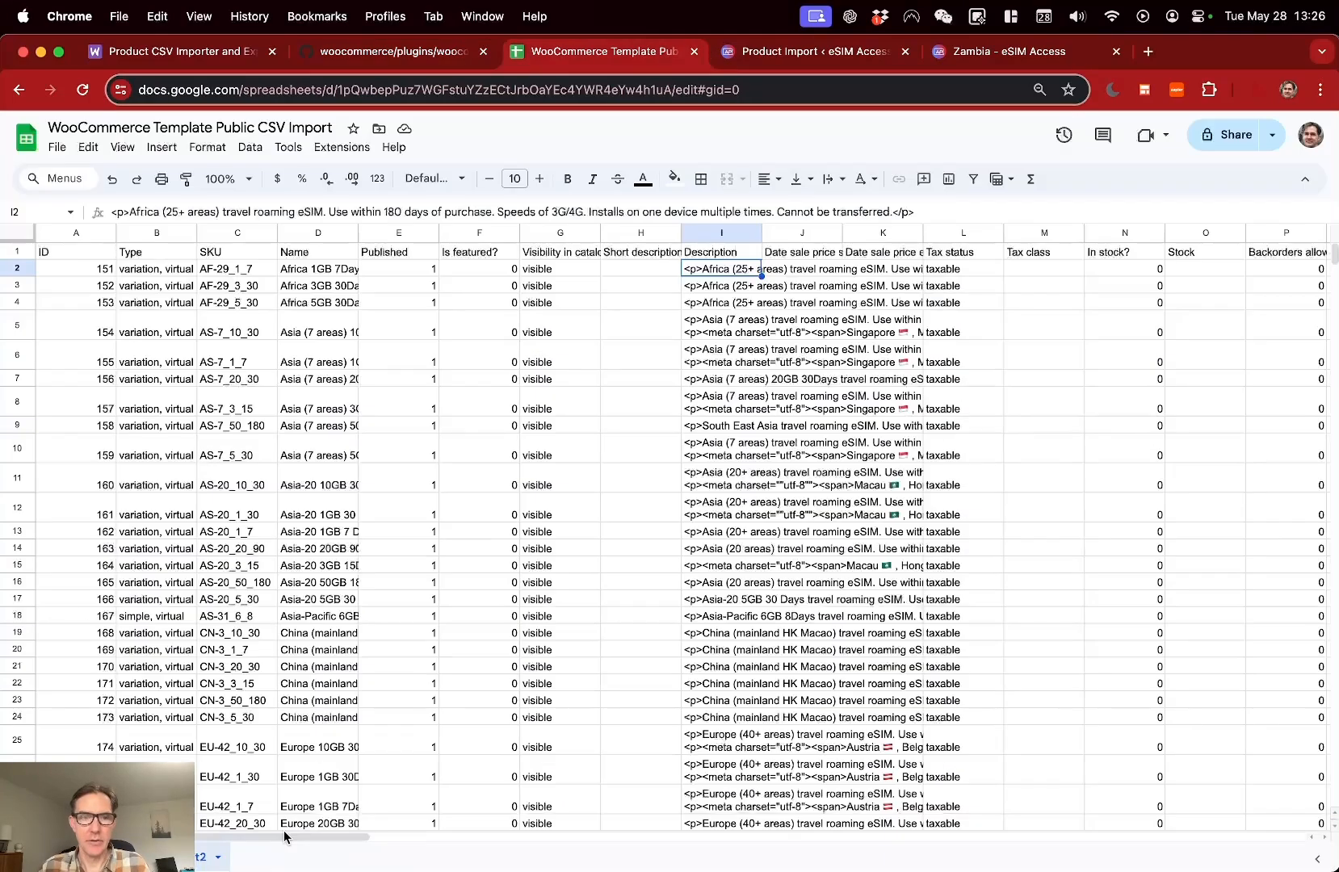
pyautogui.click(288, 827)
pyautogui.moveTo(291, 831); pyautogui.dragTo(289, 838)
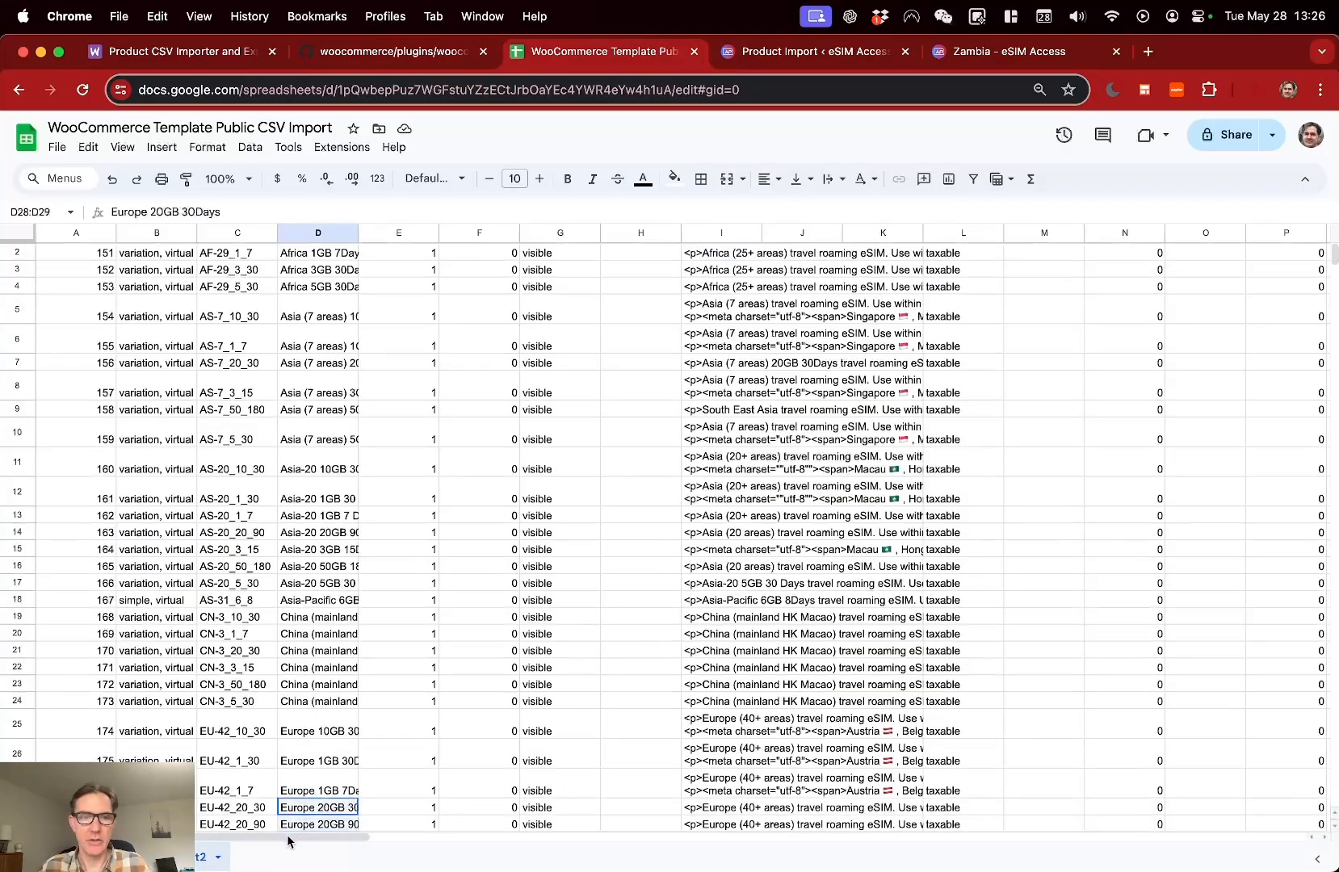
pyautogui.click(739, 736)
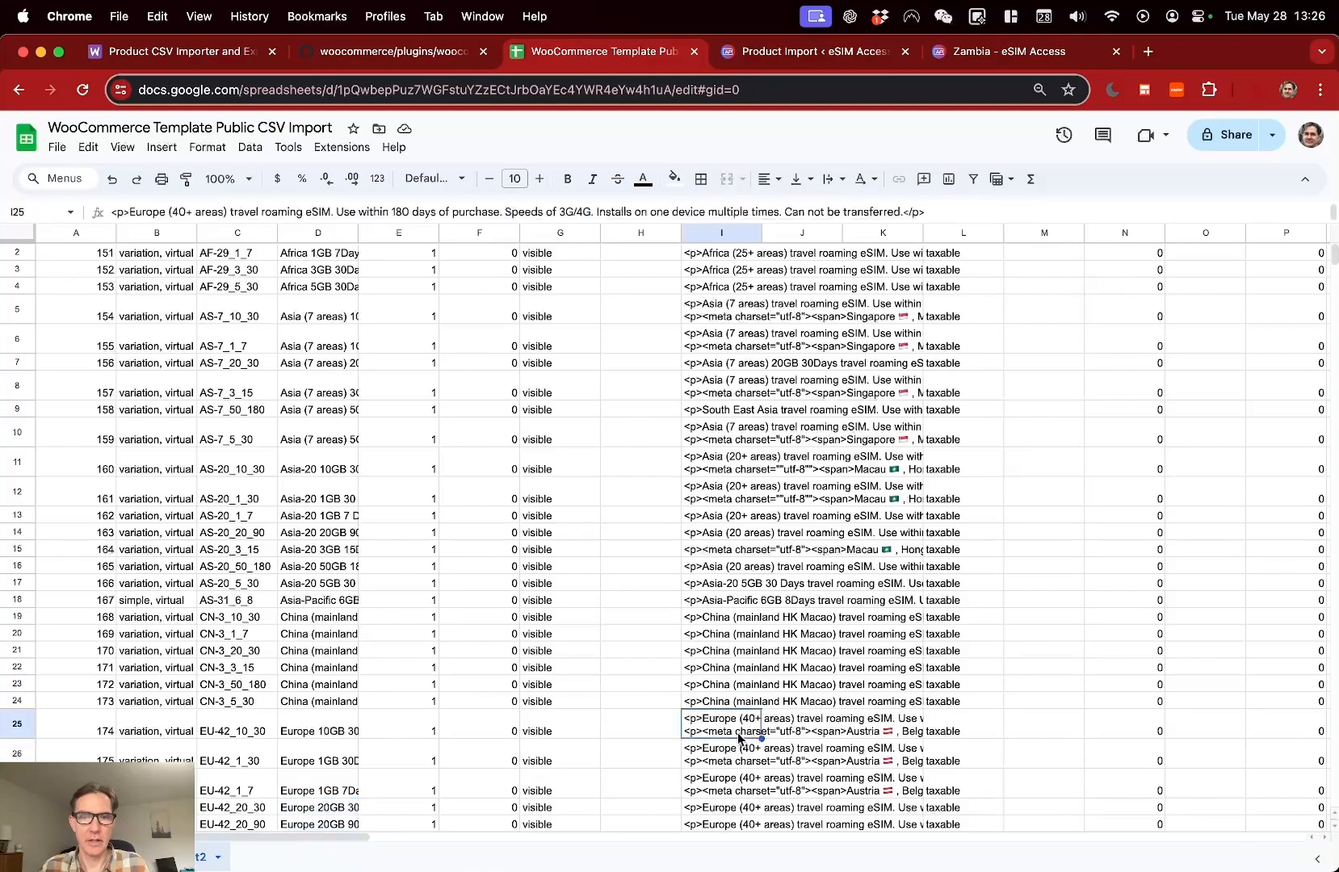
pyautogui.moveTo(299, 840); pyautogui.dragTo(1232, 870)
pyautogui.scroll(-15, 990, 717)
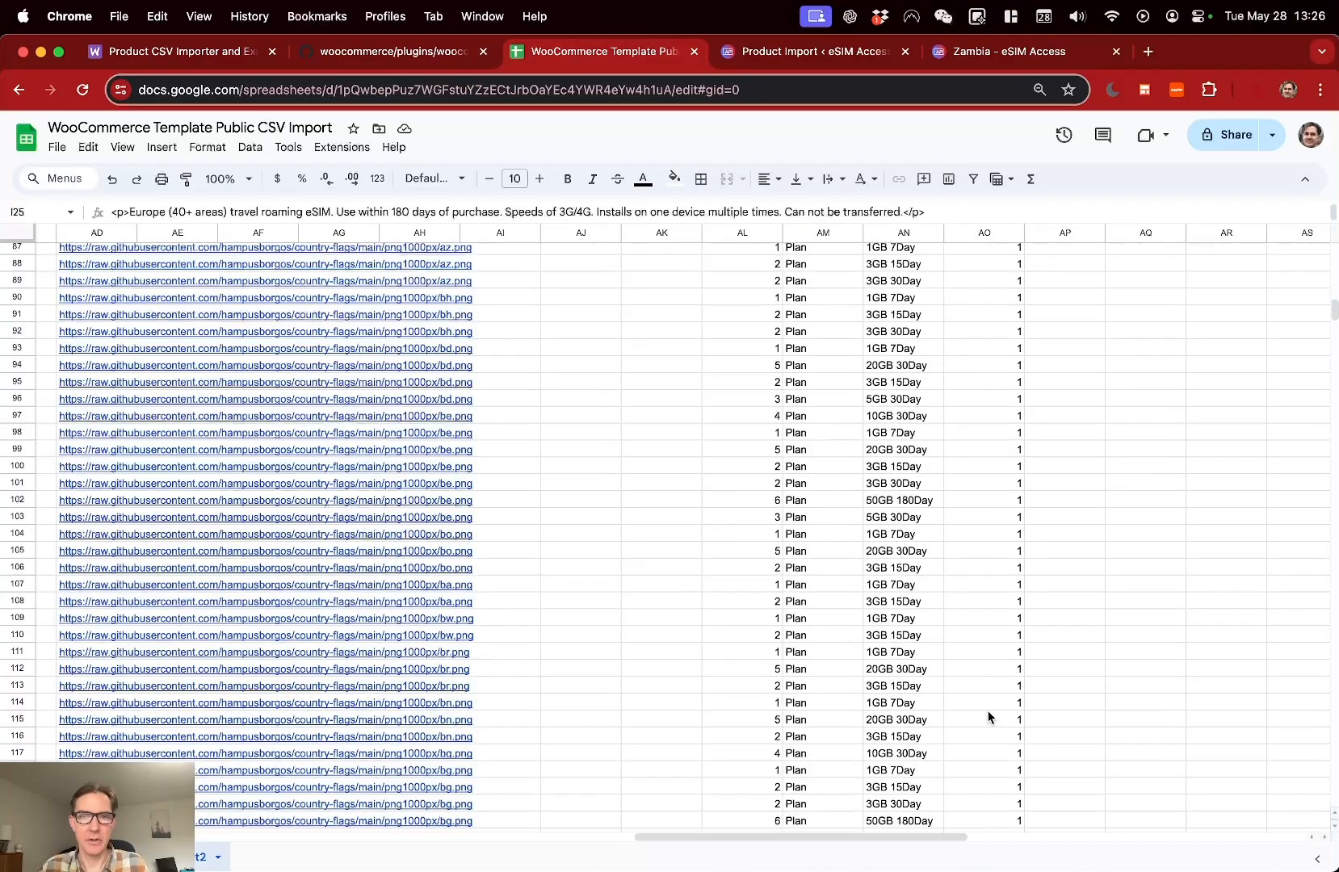
pyautogui.moveTo(735, 843); pyautogui.dragTo(624, 819)
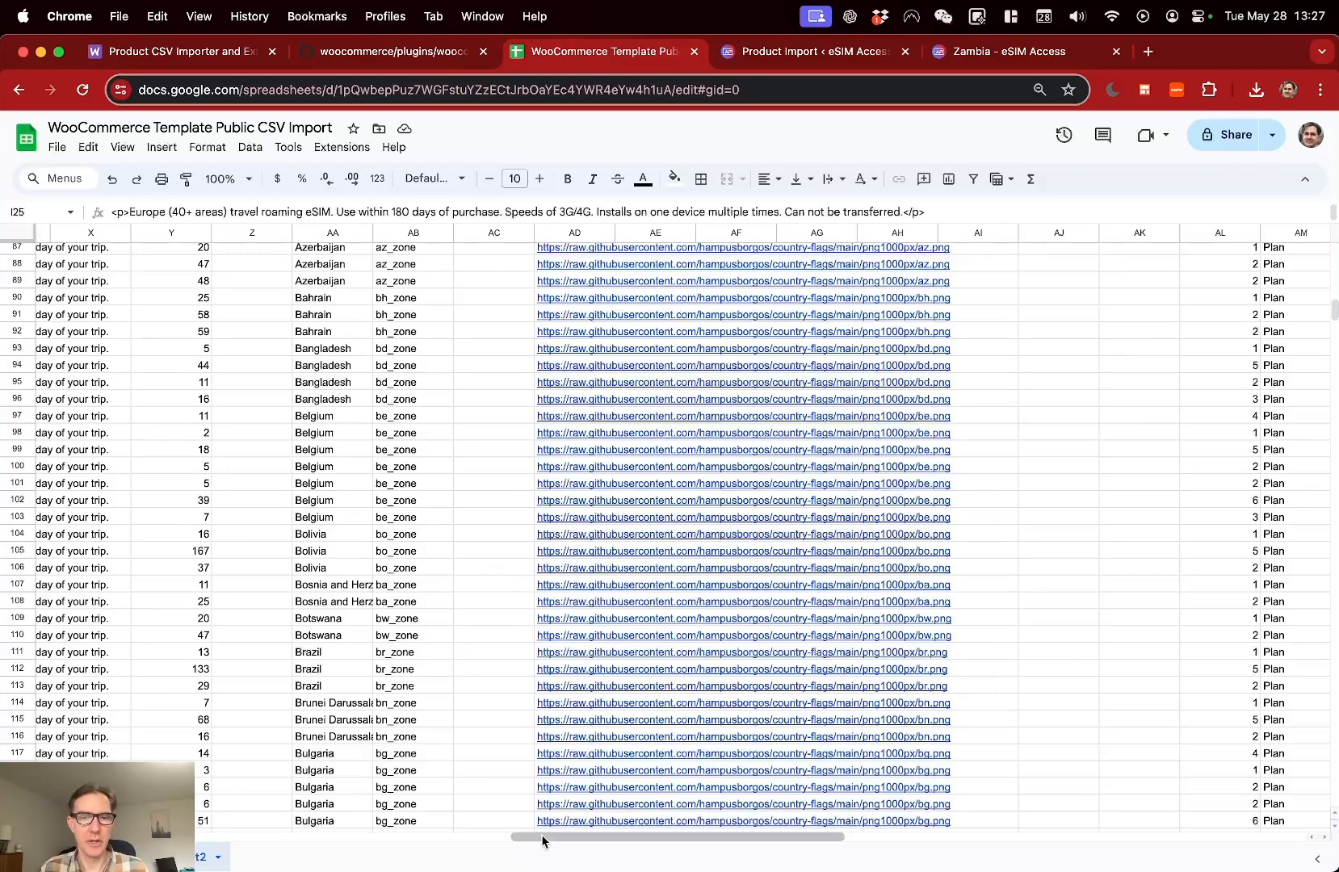
pyautogui.moveTo(517, 838); pyautogui.dragTo(365, 837)
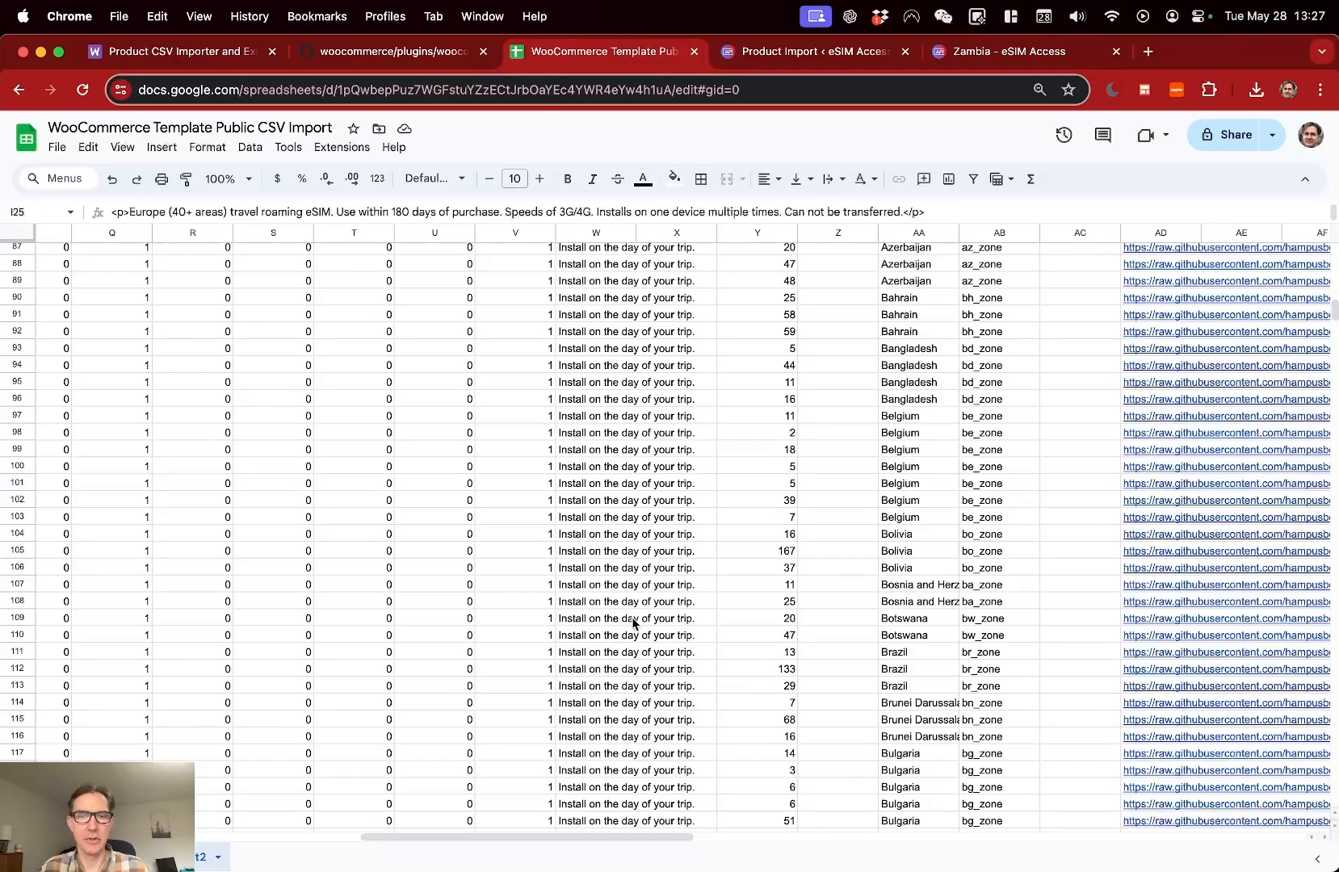
pyautogui.click(634, 466)
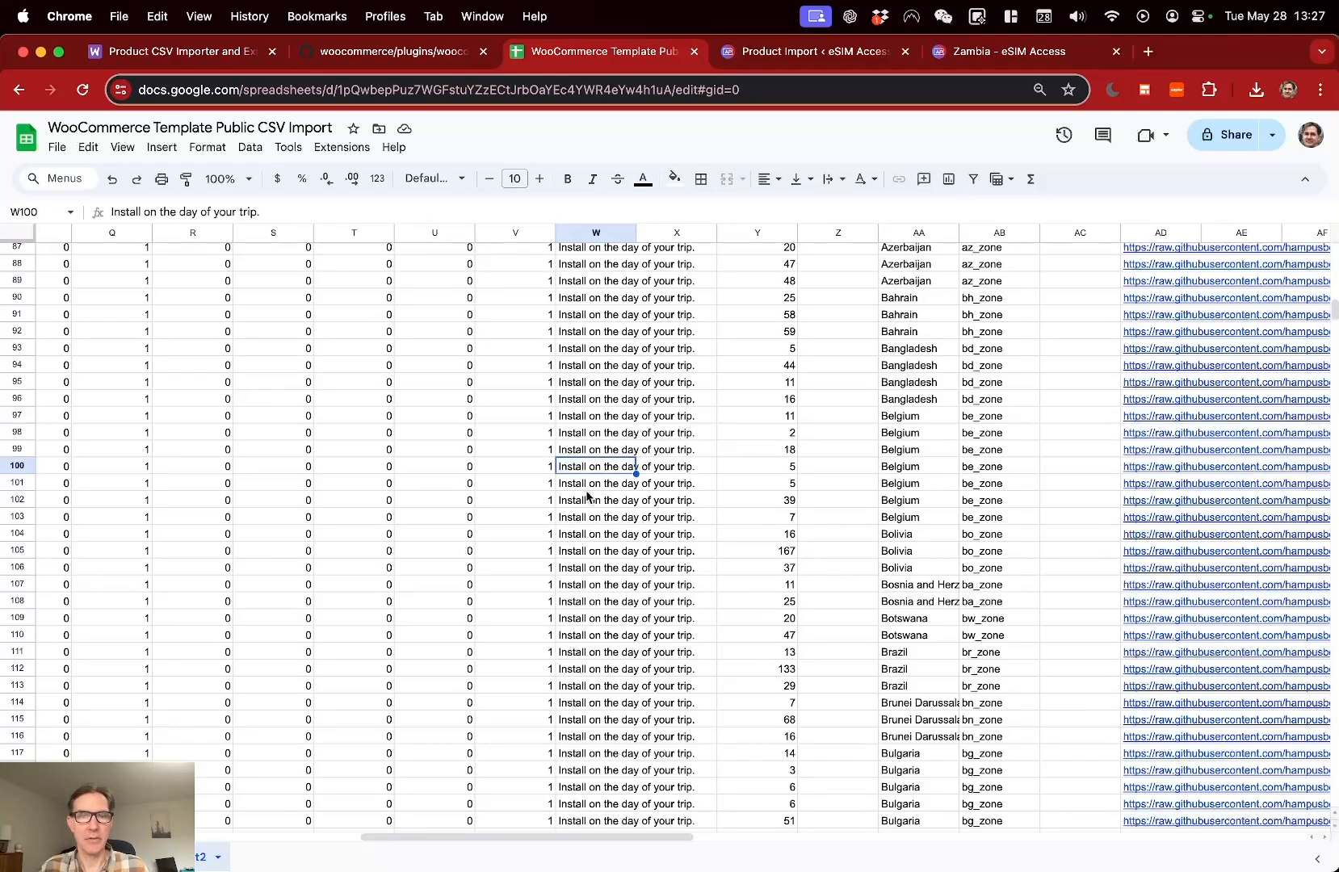
pyautogui.moveTo(487, 842); pyautogui.dragTo(251, 840)
pyautogui.click(121, 857)
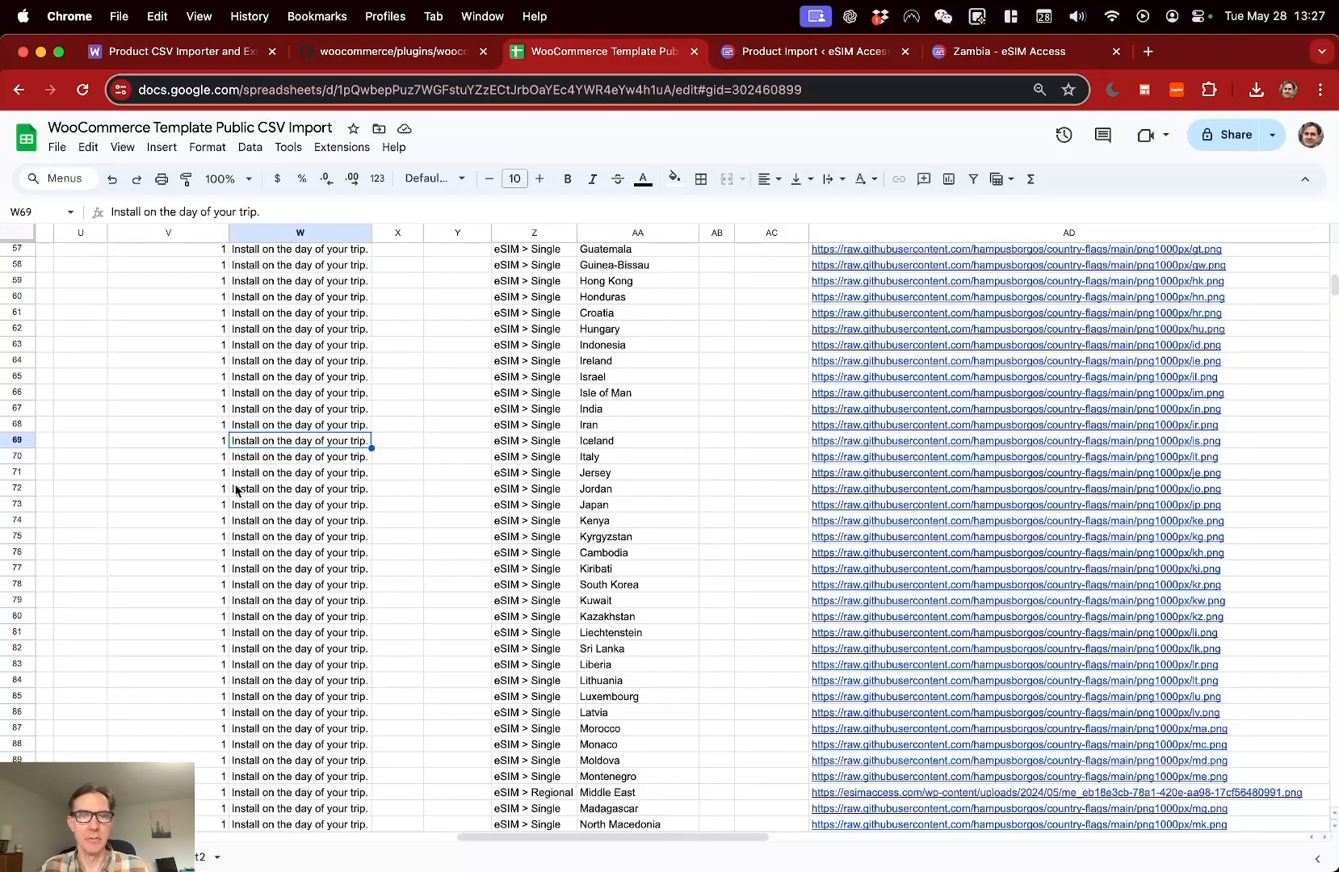
# - Review the column mapping for the Part2 file in the store's product importer and run the import
pyautogui.click(848, 55)
pyautogui.scroll(-20, 785, 533)
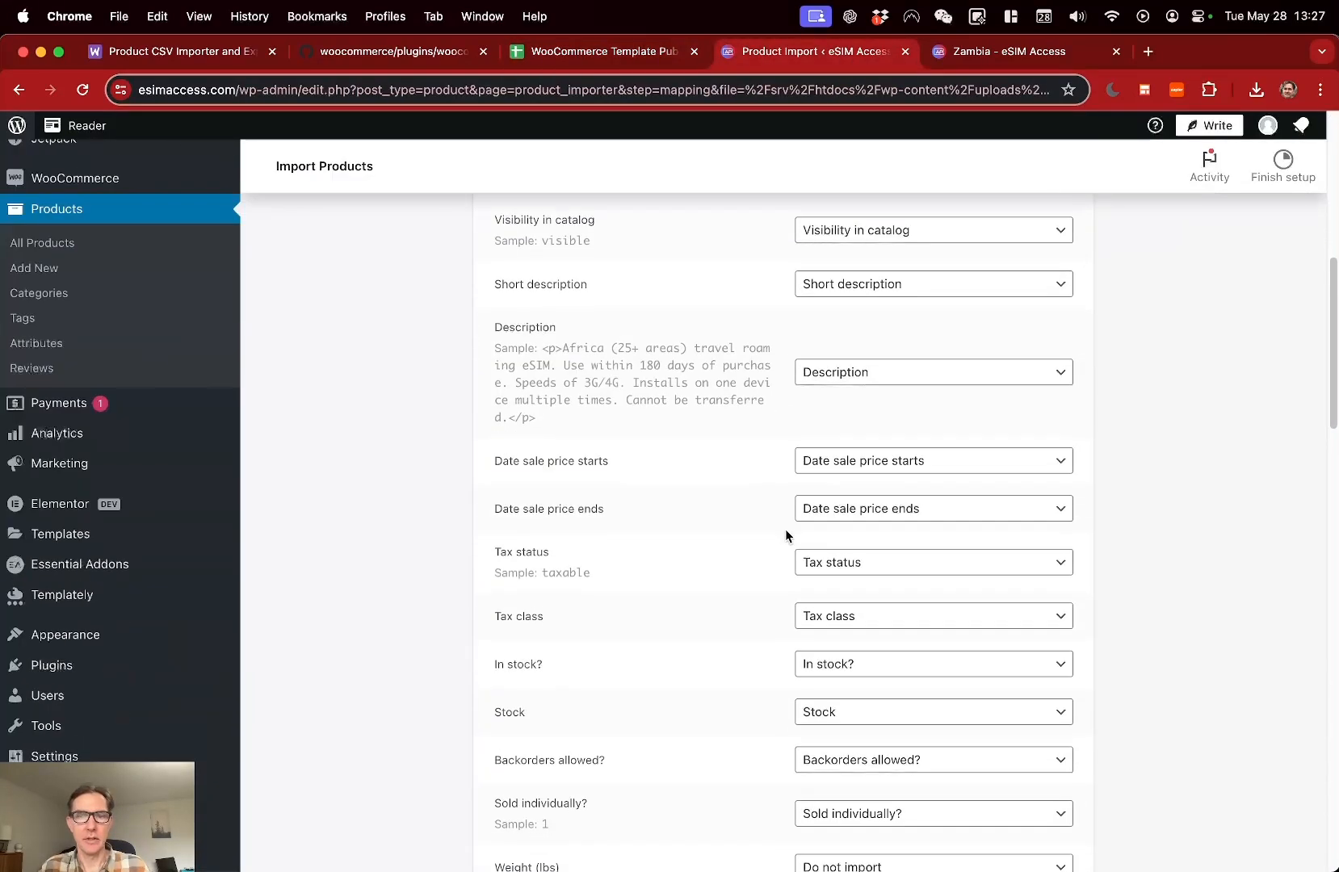
pyautogui.scroll(-5, 784, 532)
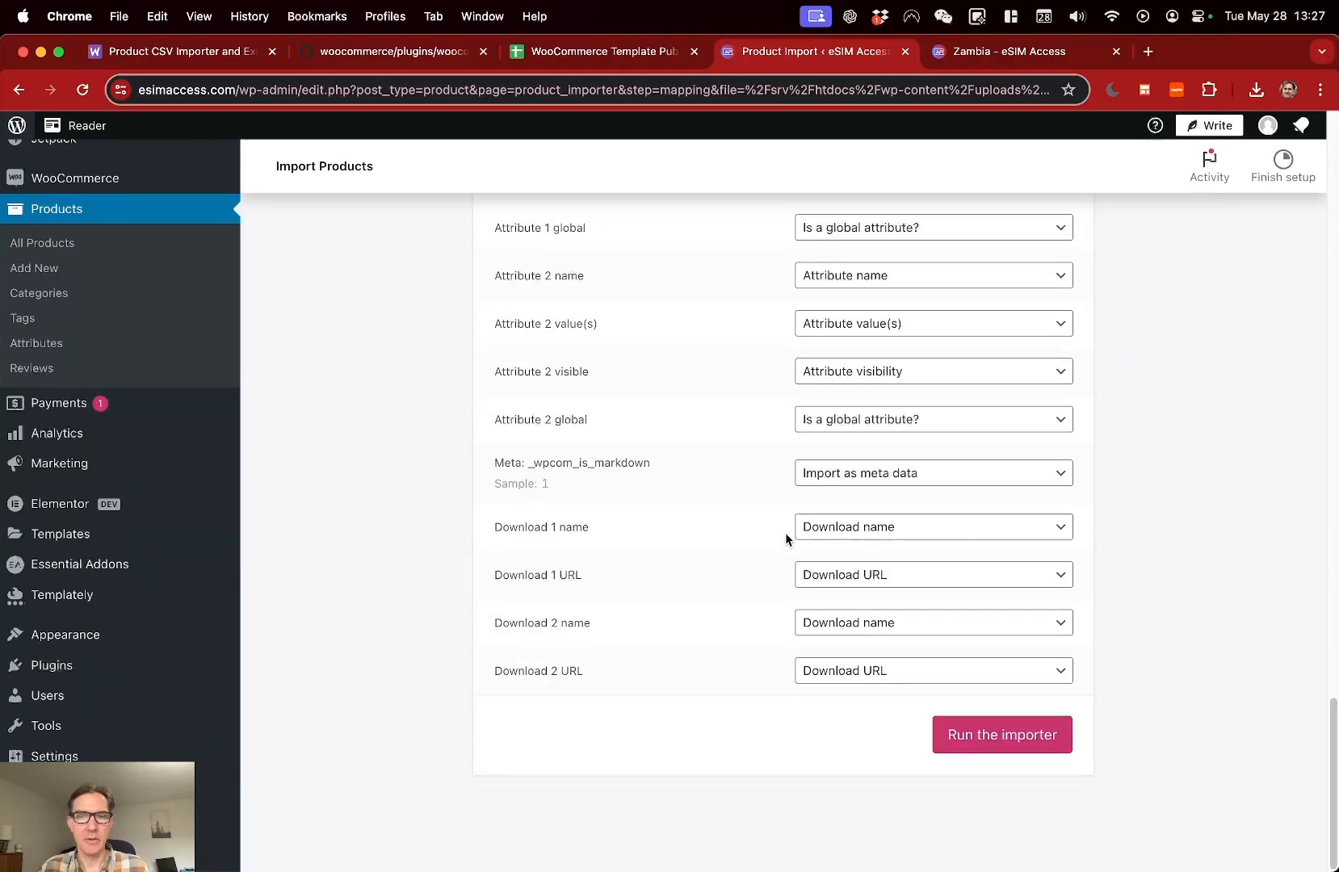
pyautogui.click(976, 737)
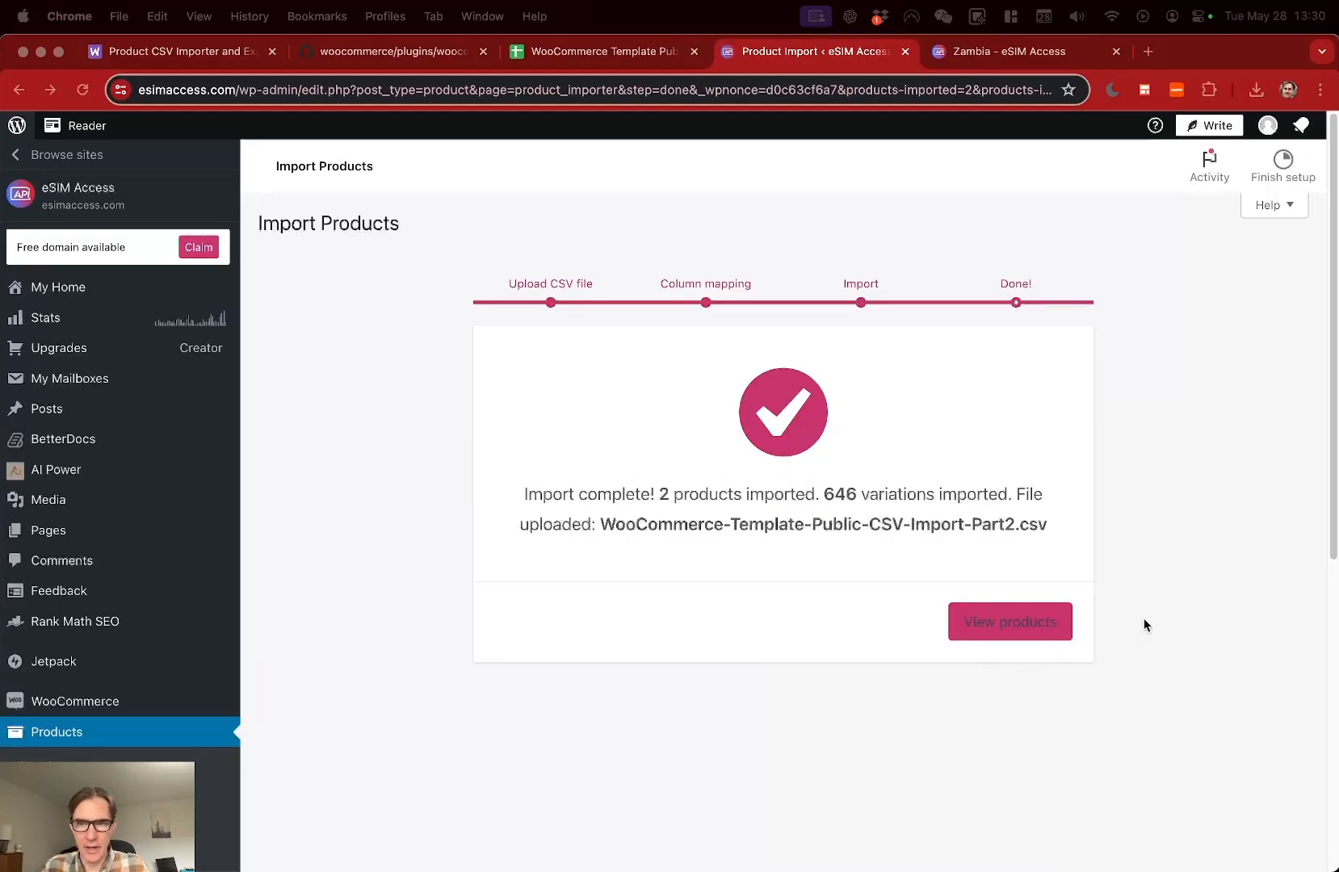
# - Open the store's products list from the finished import and examine the stock status and price ranges of the country products
pyautogui.click(1009, 636)
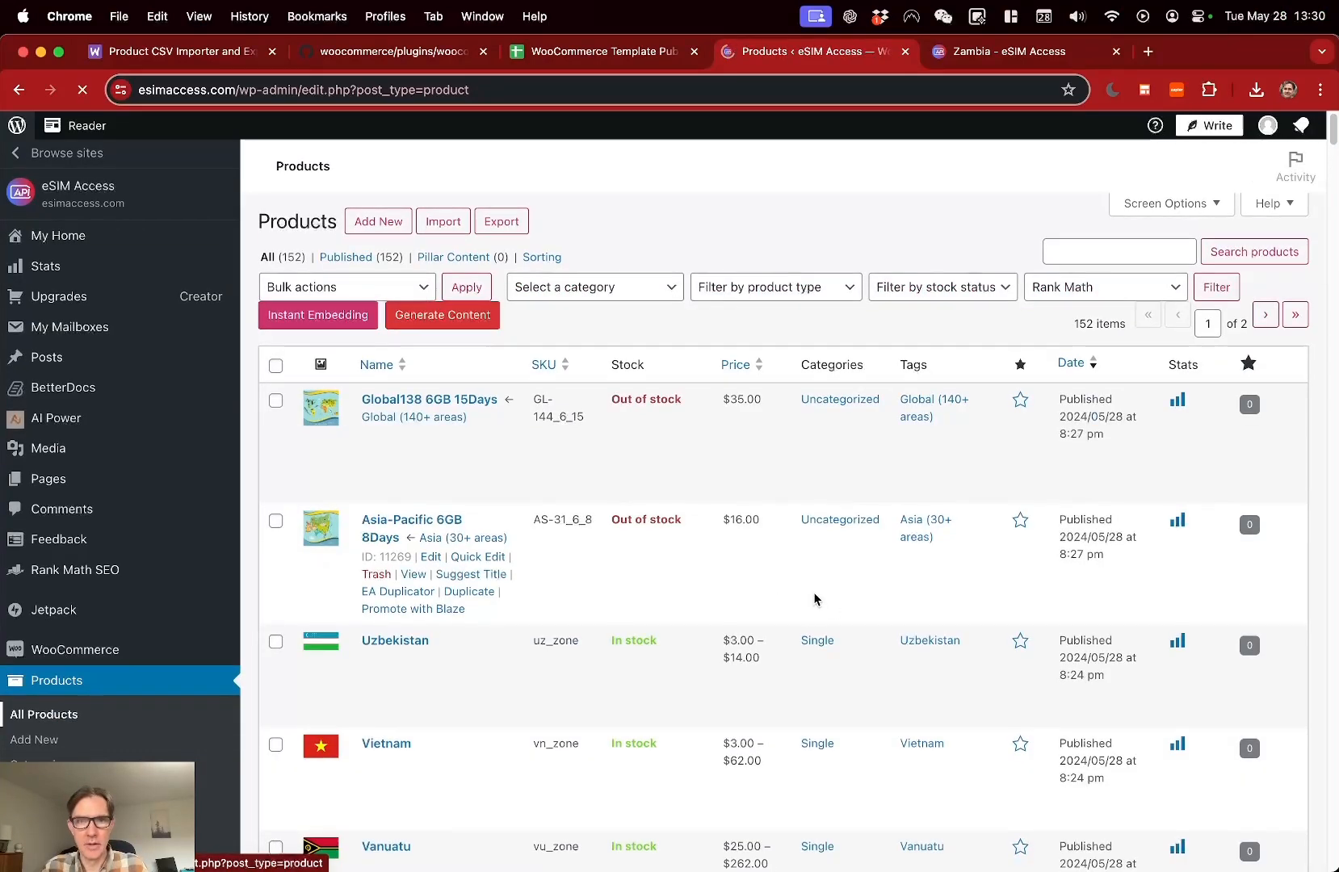
pyautogui.scroll(-5, 813, 597)
pyautogui.scroll(5, 811, 594)
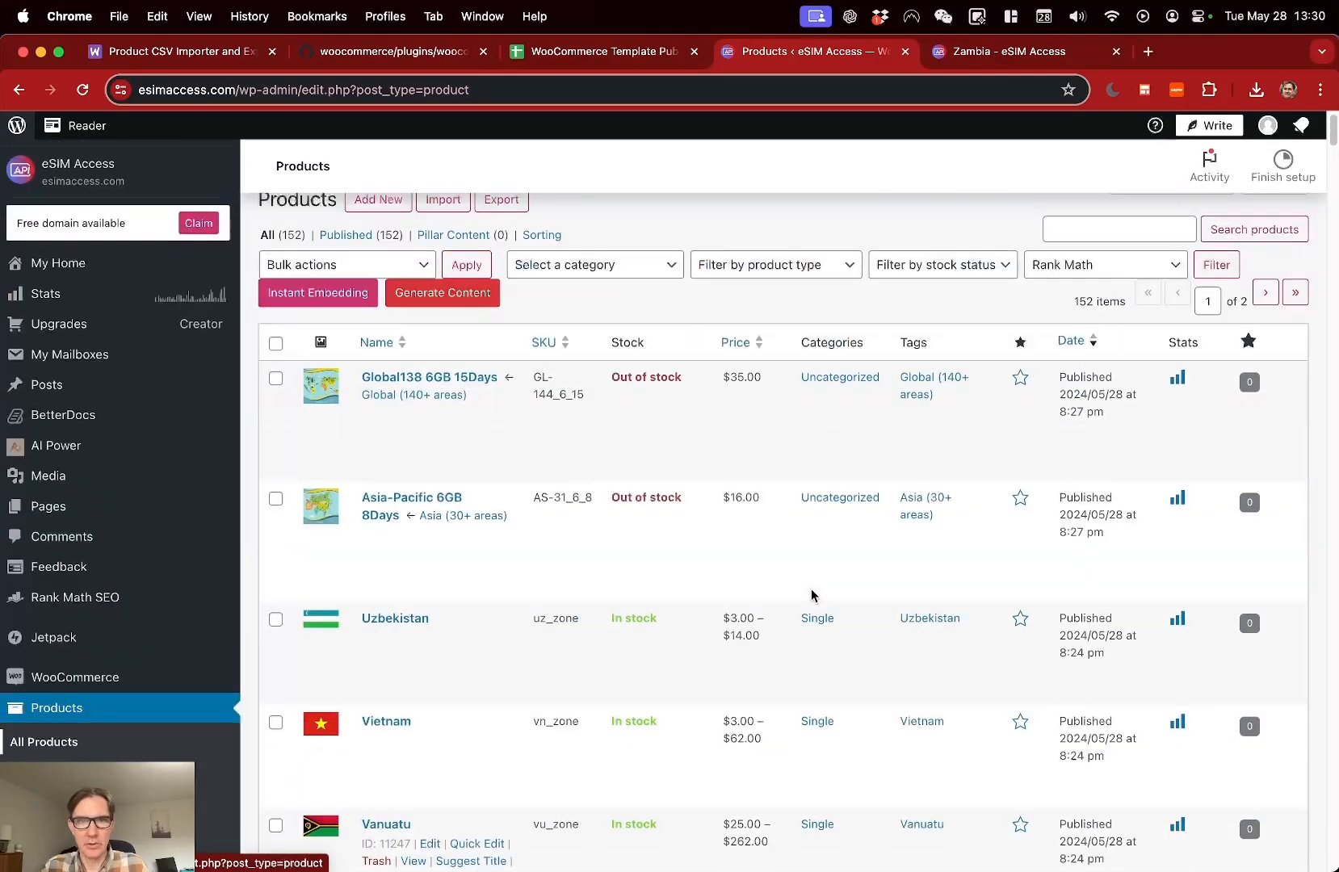
pyautogui.scroll(-8, 846, 589)
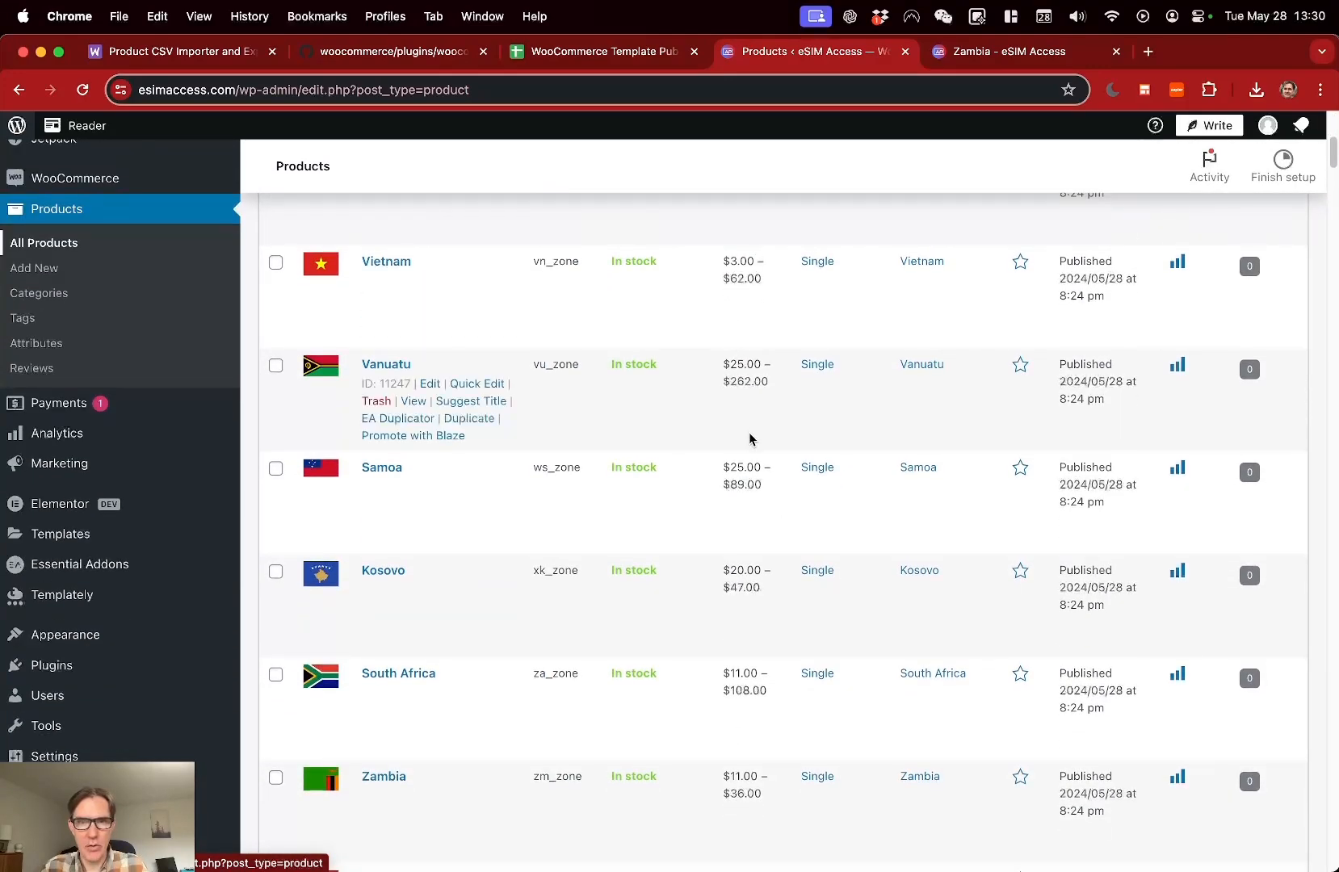
pyautogui.scroll(-5, 747, 481)
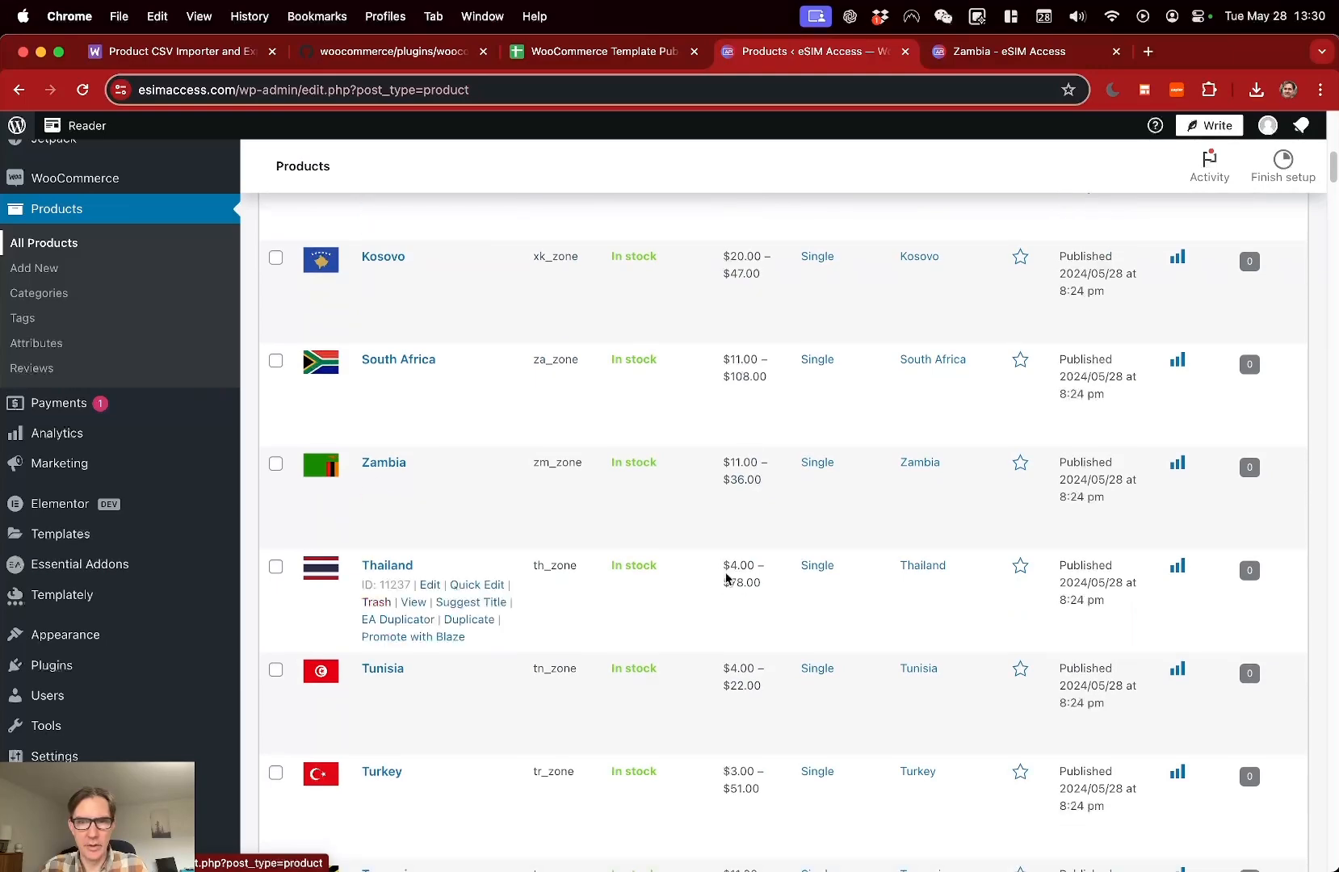
pyautogui.scroll(-4, 753, 665)
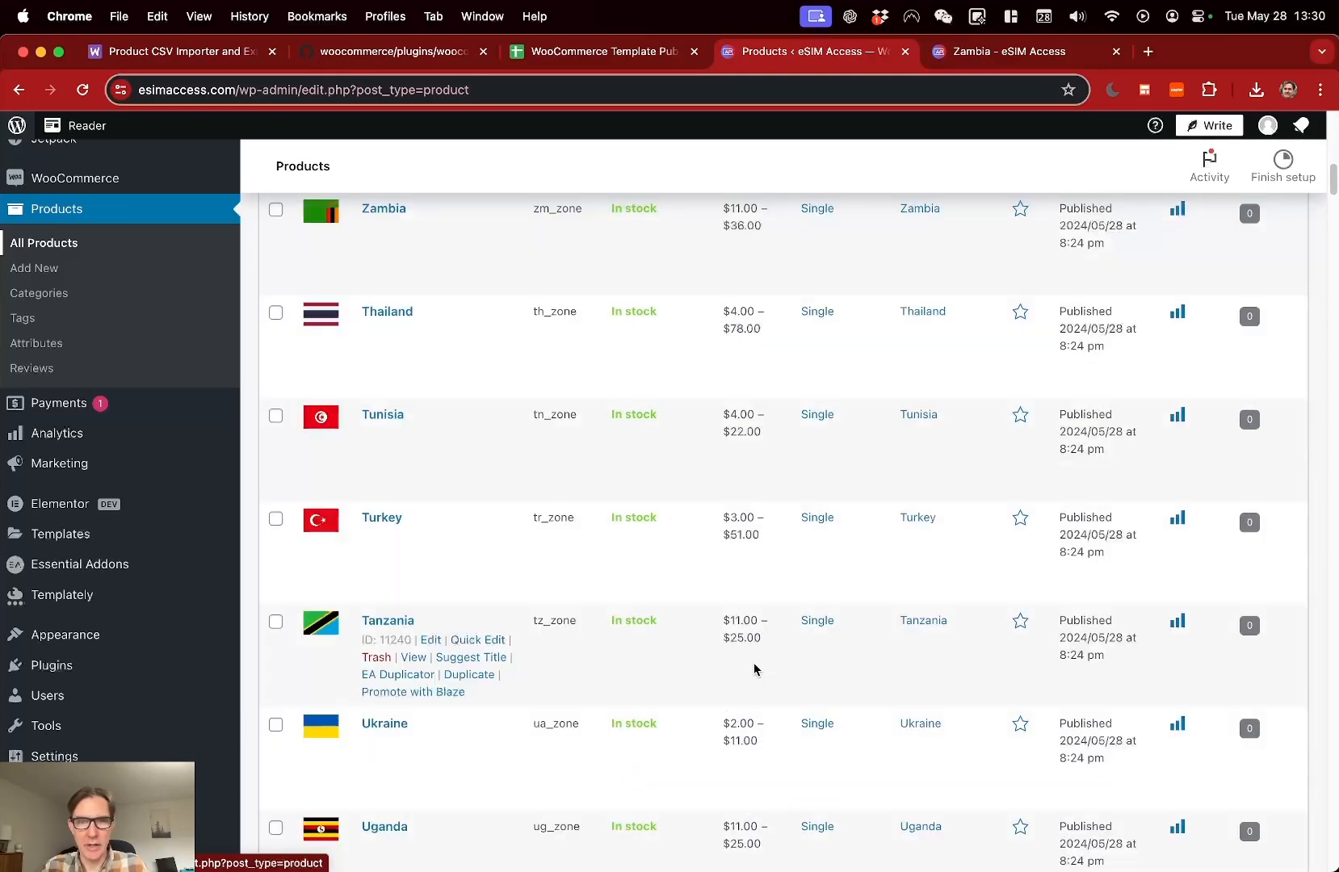
pyautogui.scroll(5, 754, 668)
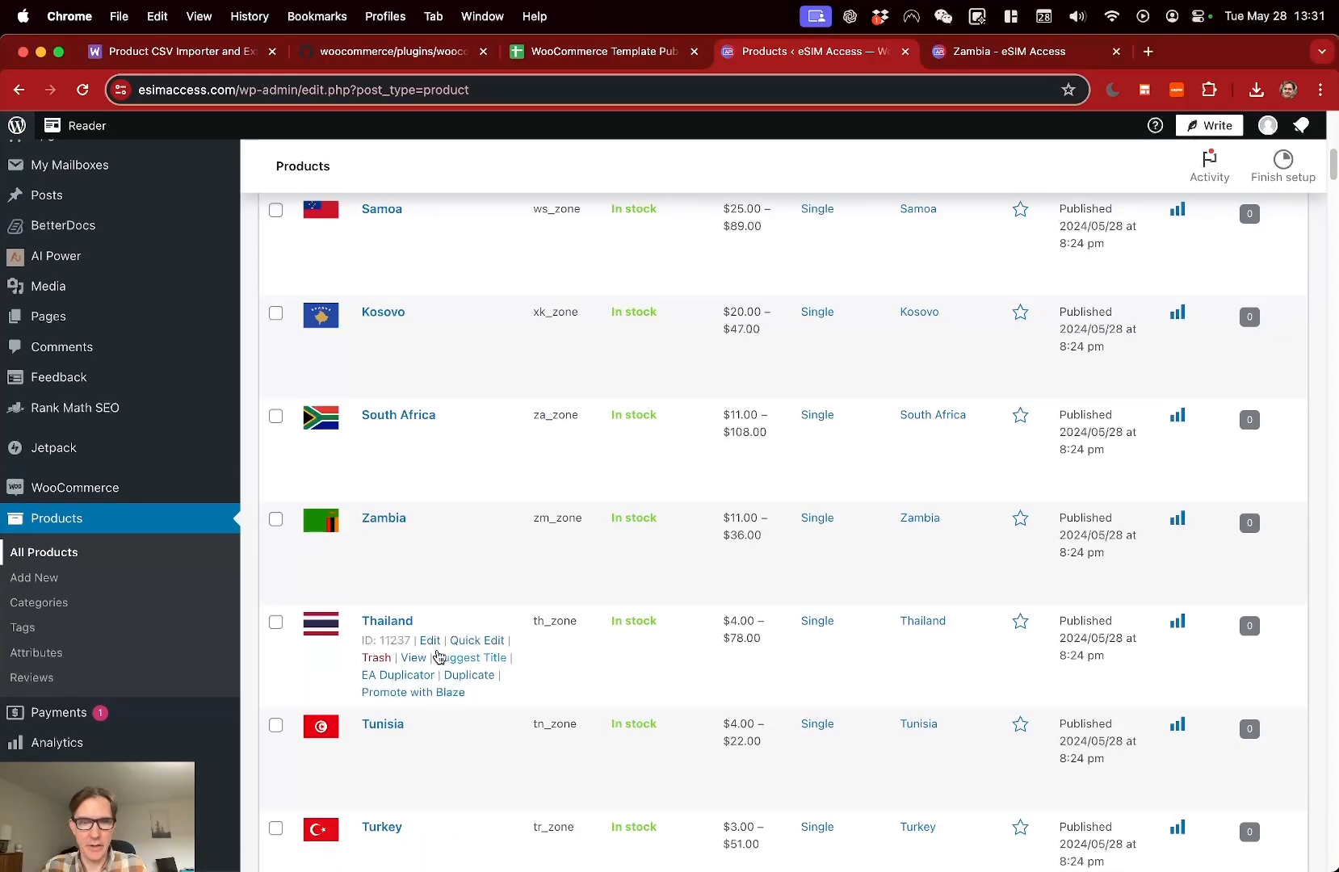
# - View the Thailand product's store page in a separate tab and check its price range and available Plan options
pyautogui.keyDown('super'); pyautogui.click(414, 659); pyautogui.keyUp('super')
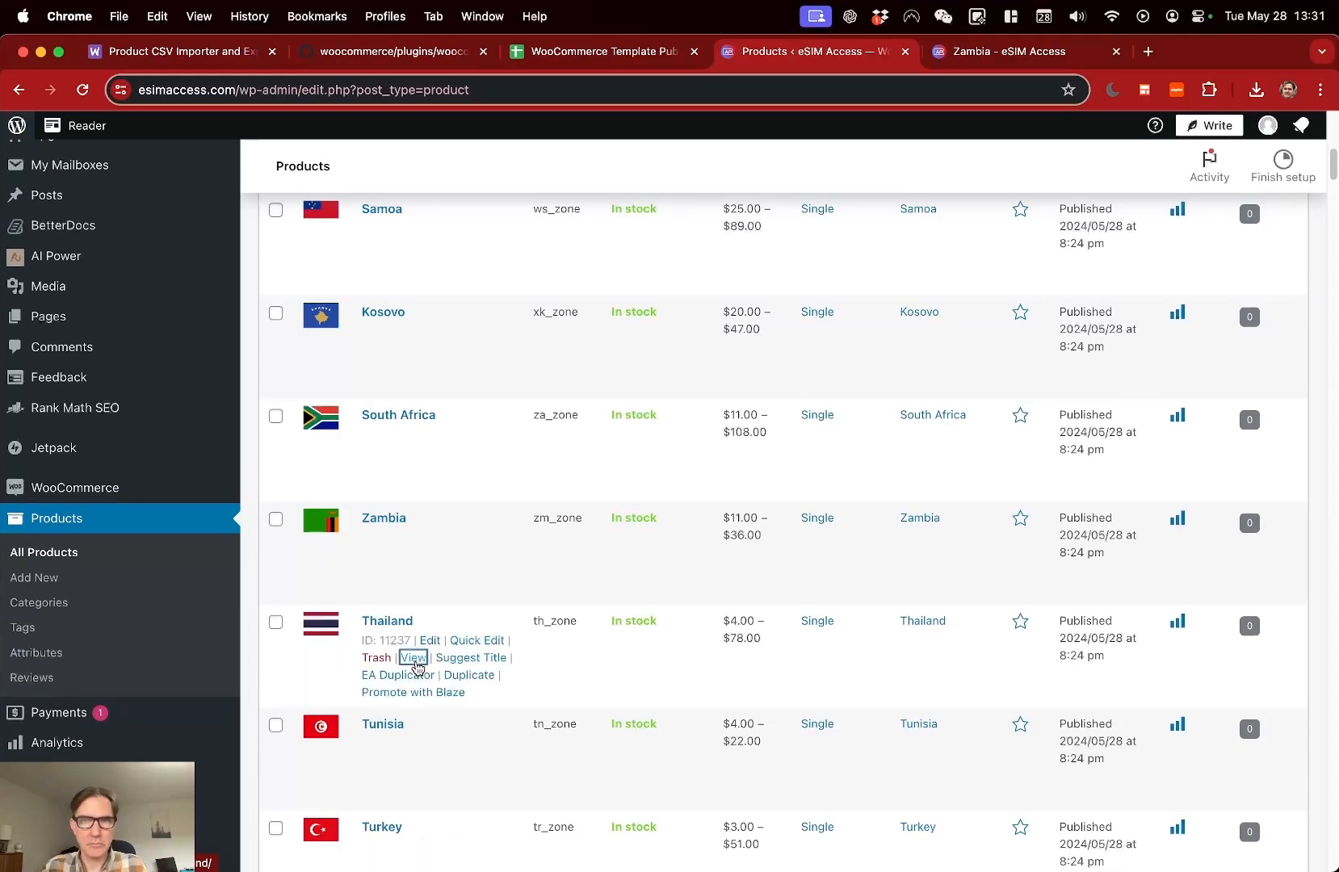
pyautogui.click(950, 55)
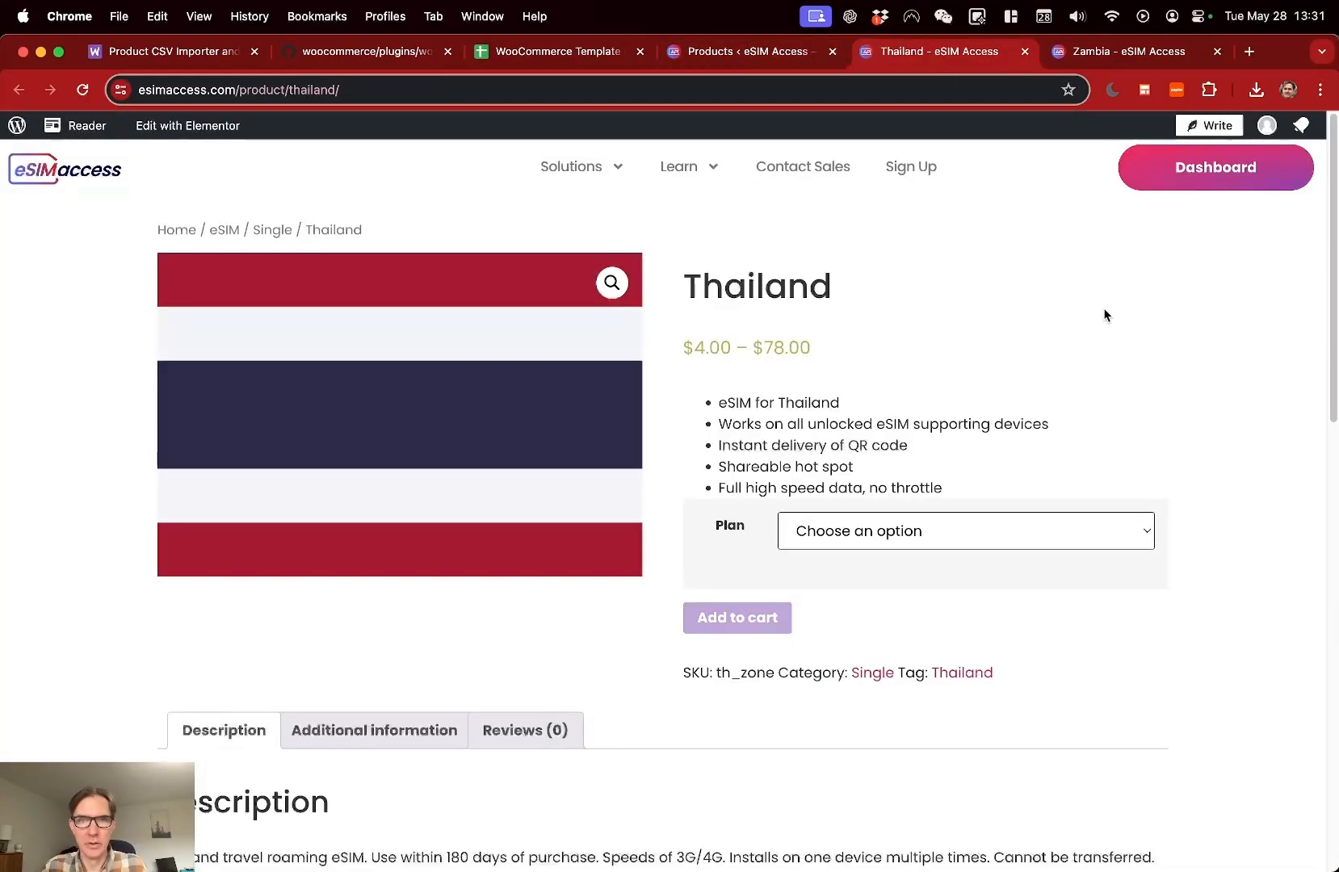
pyautogui.moveTo(685, 351); pyautogui.dragTo(856, 364)
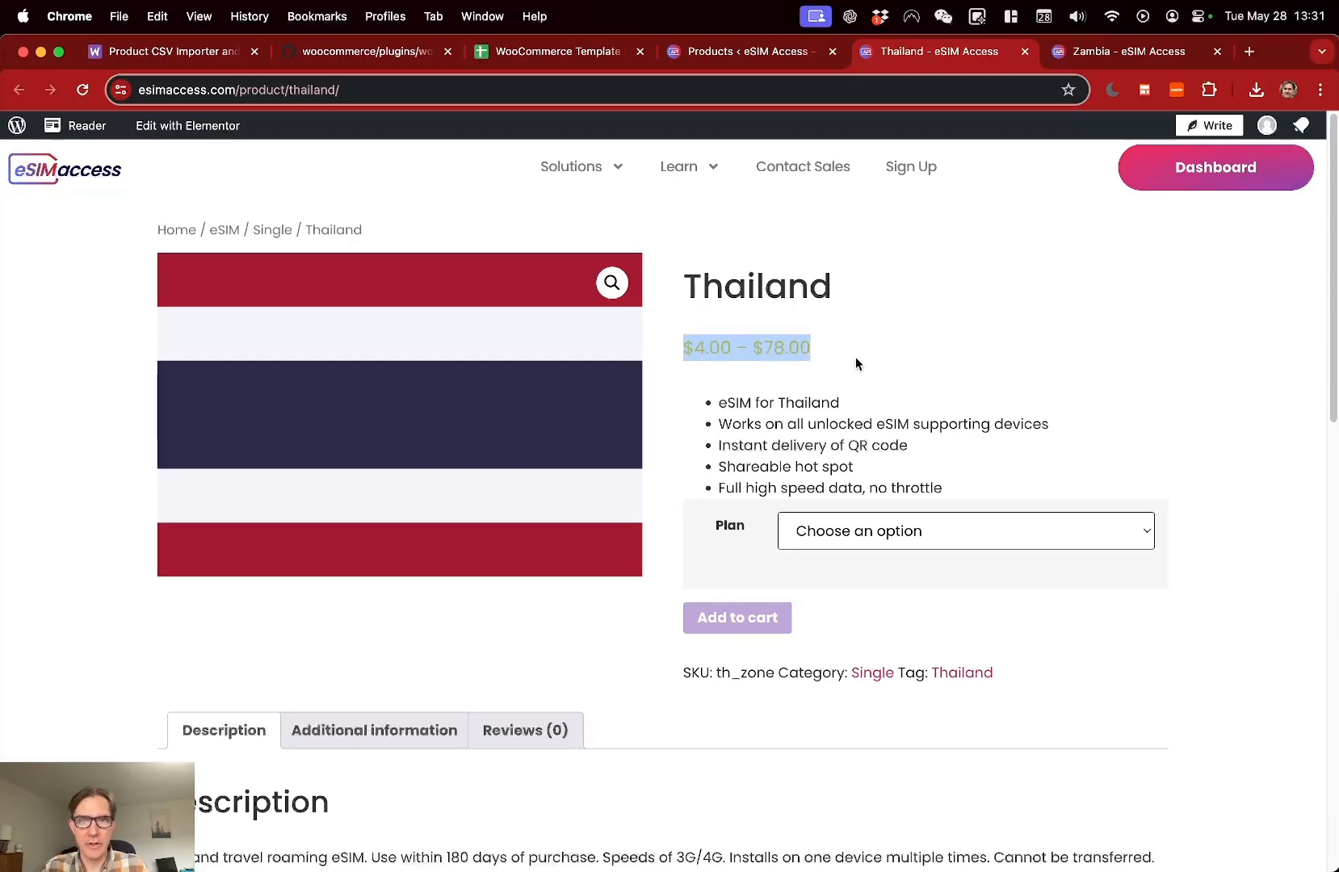
pyautogui.click(910, 532)
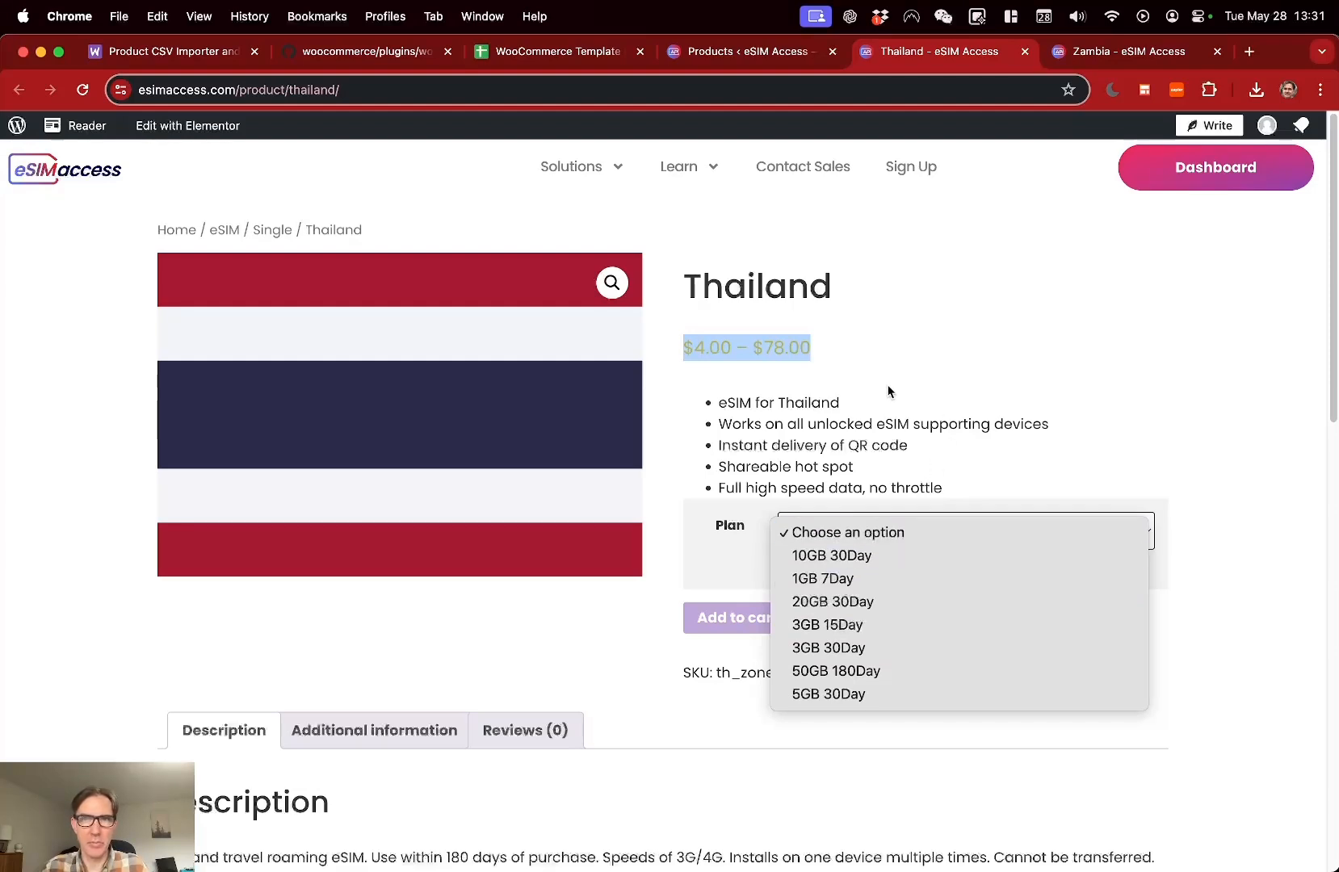
# - Open the Thailand product for editing and expand its 1GB 7Day variation to examine the SKU, price, stock status and description
pyautogui.click(747, 67)
pyautogui.click(747, 66)
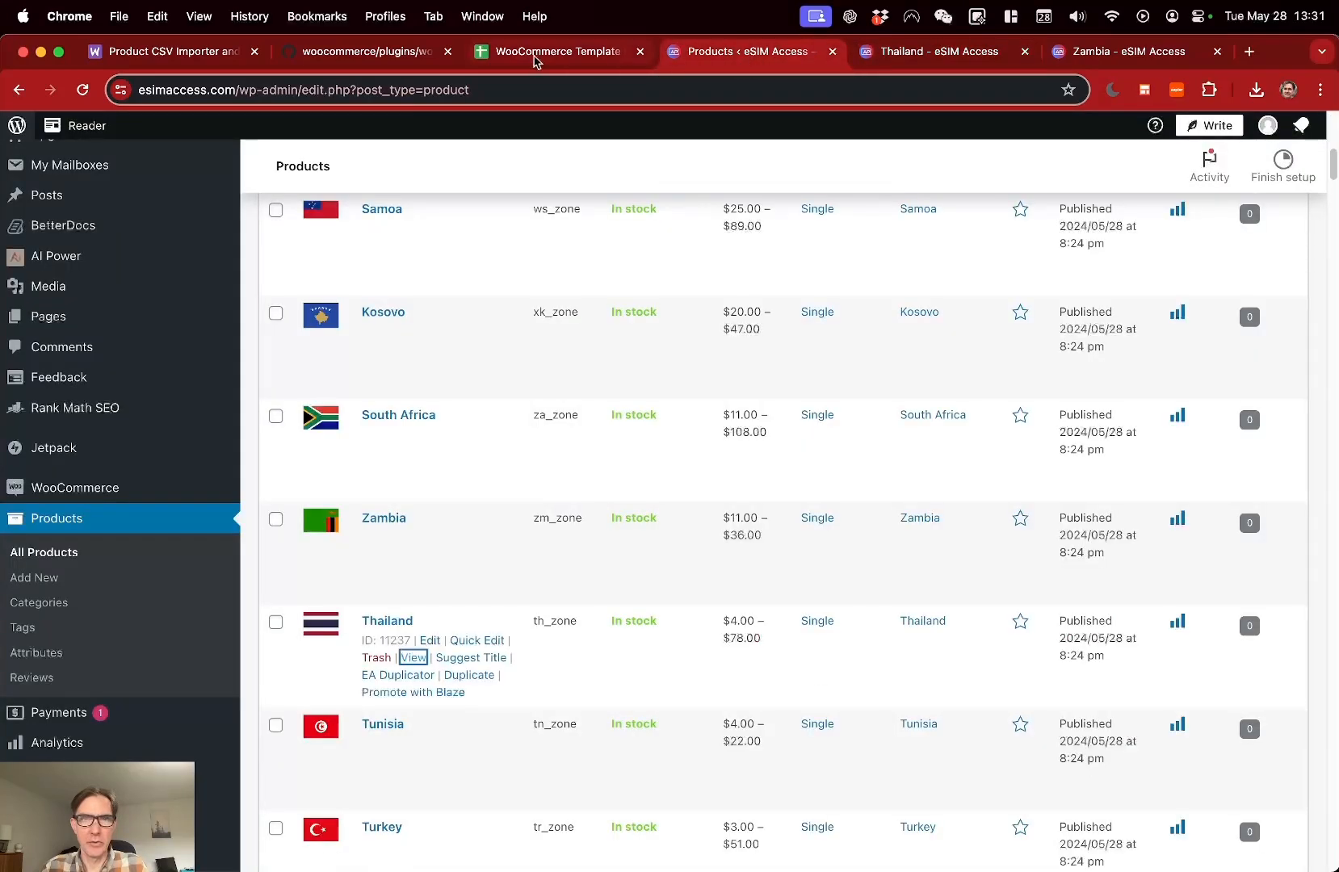
pyautogui.click(427, 640)
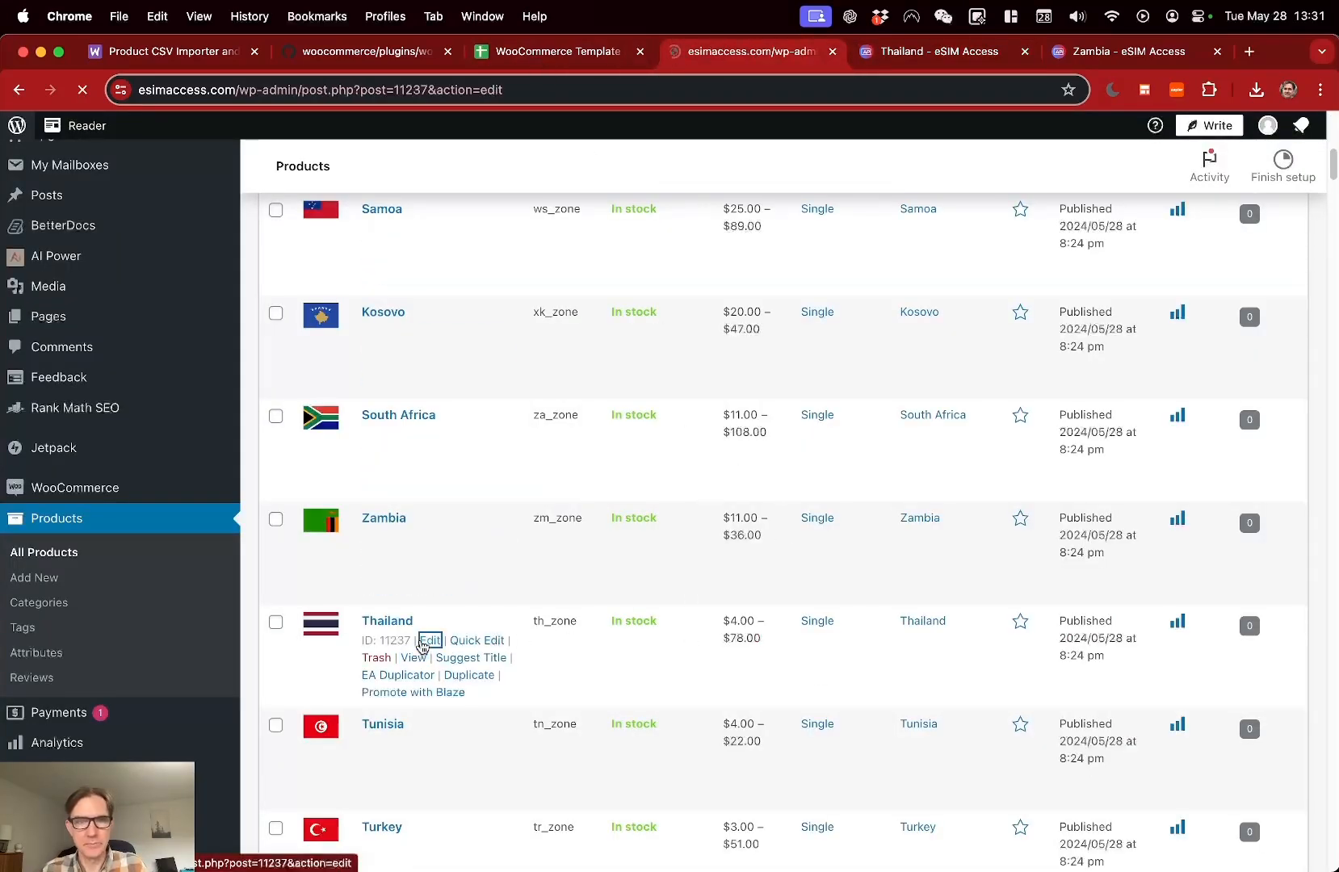
pyautogui.scroll(-4, 421, 646)
pyautogui.scroll(-3, 420, 646)
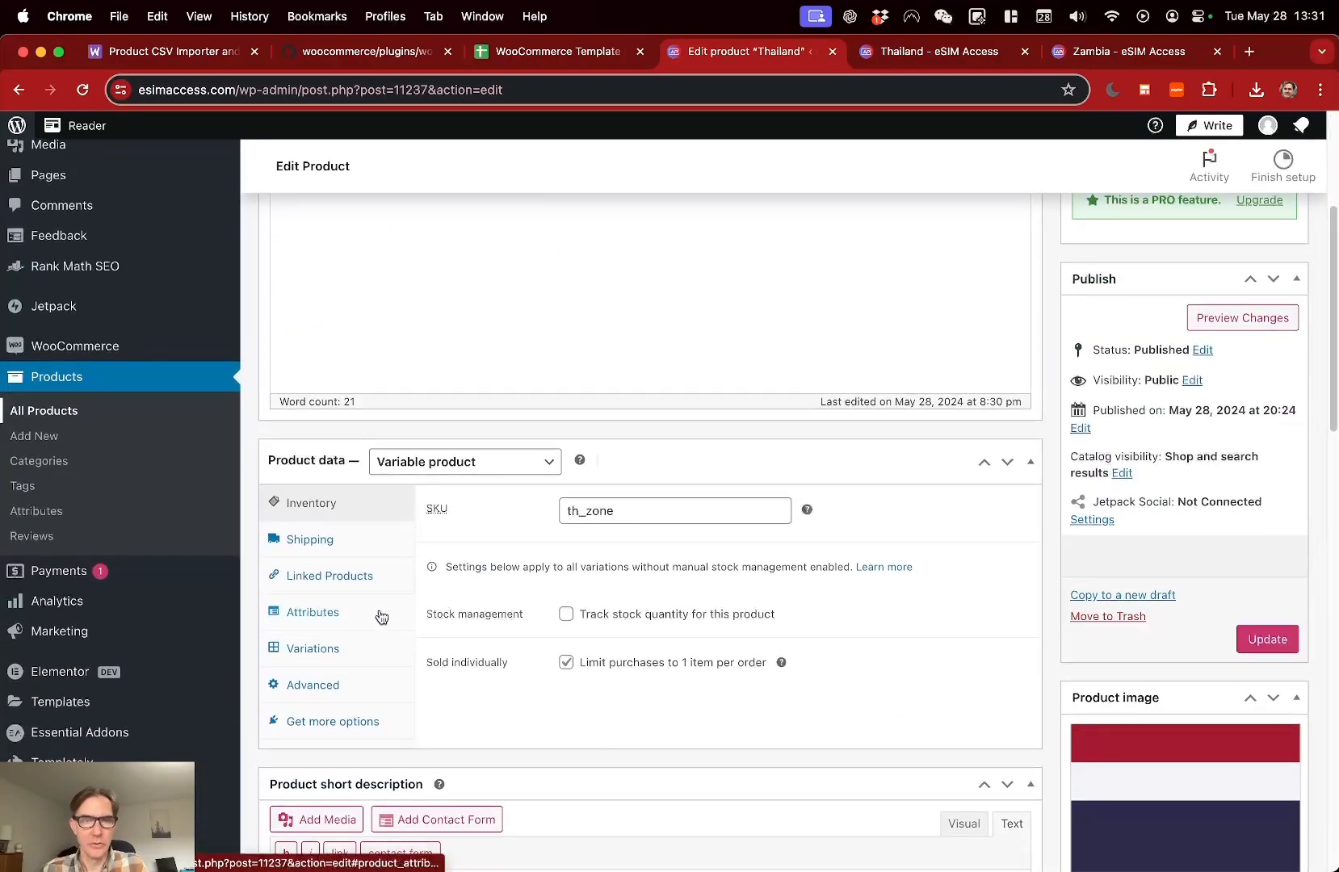
pyautogui.click(304, 552)
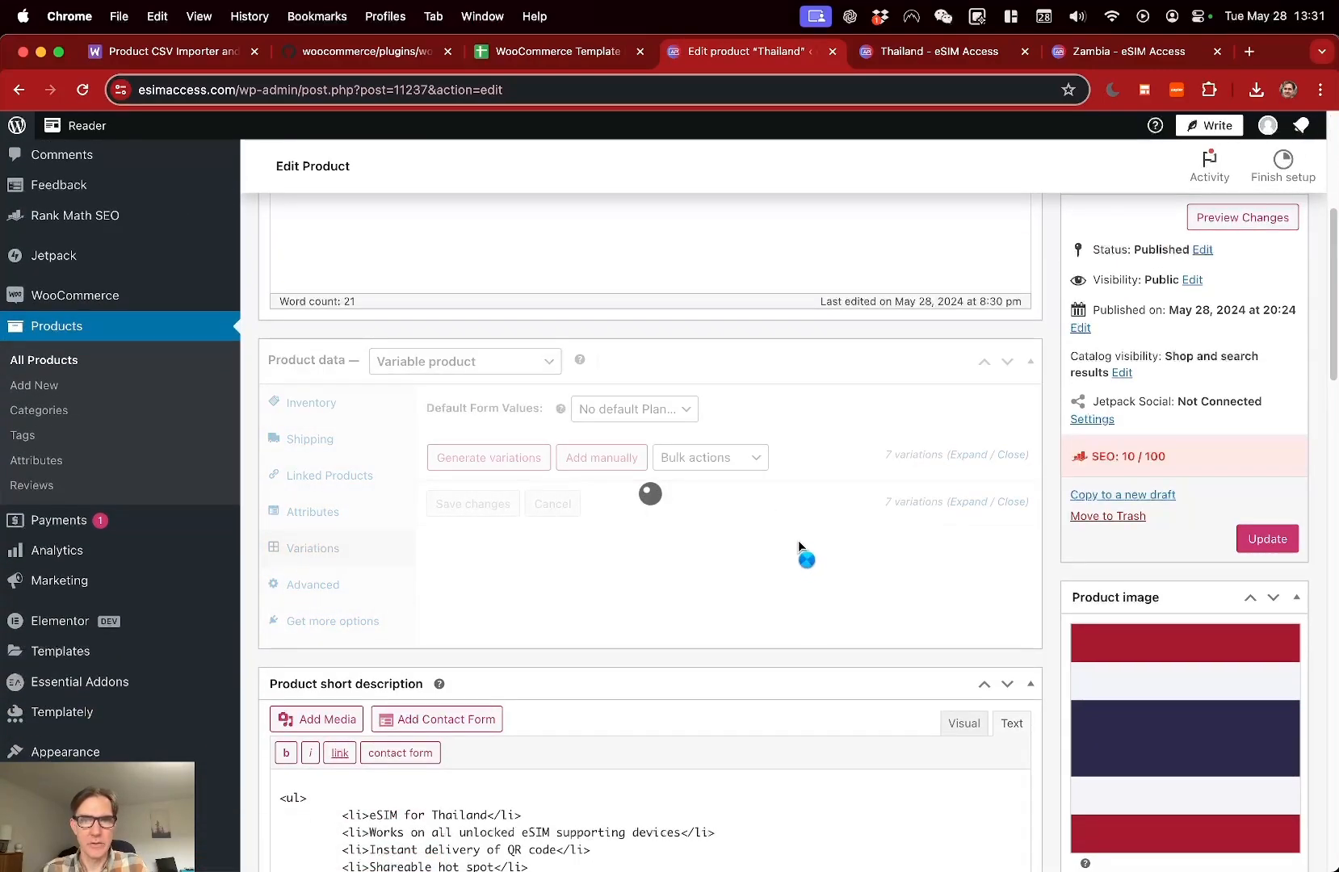
pyautogui.scroll(-1, 744, 584)
pyautogui.scroll(-1, 745, 584)
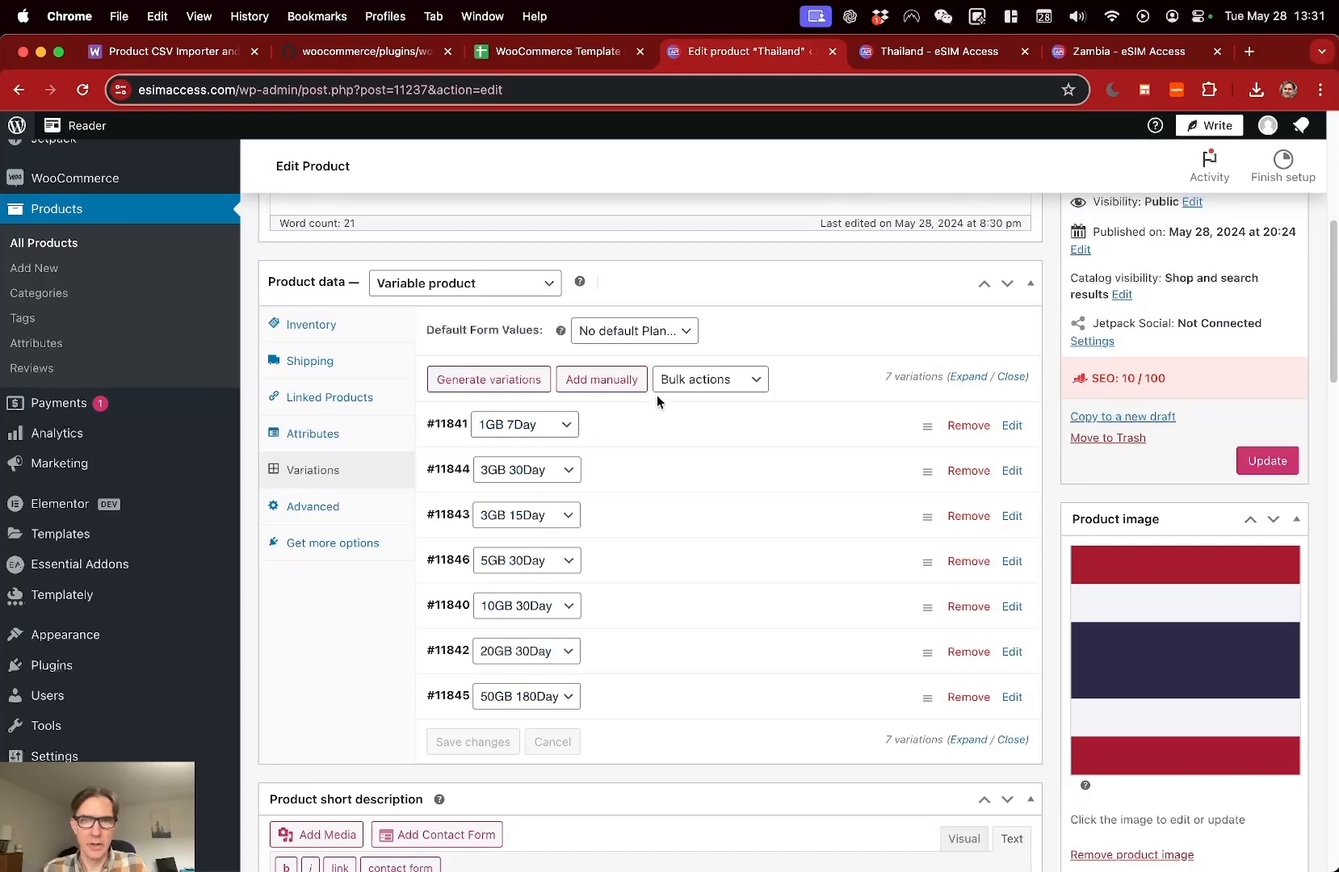
pyautogui.click(1012, 425)
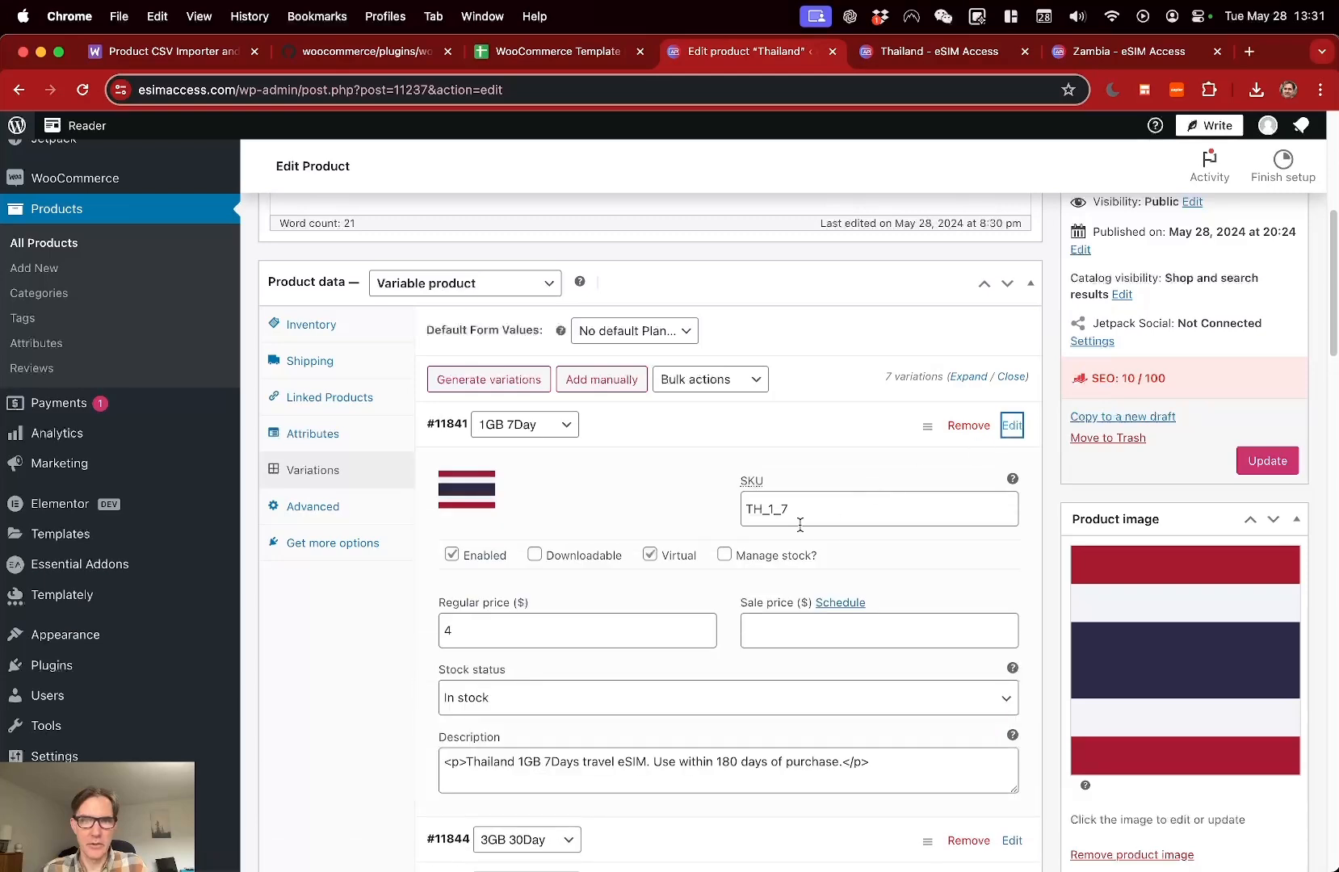
# - Examine the SKU and description of the 1GB 7Day variation and compare them with the Thailand product's main description
pyautogui.moveTo(811, 512); pyautogui.dragTo(693, 507)
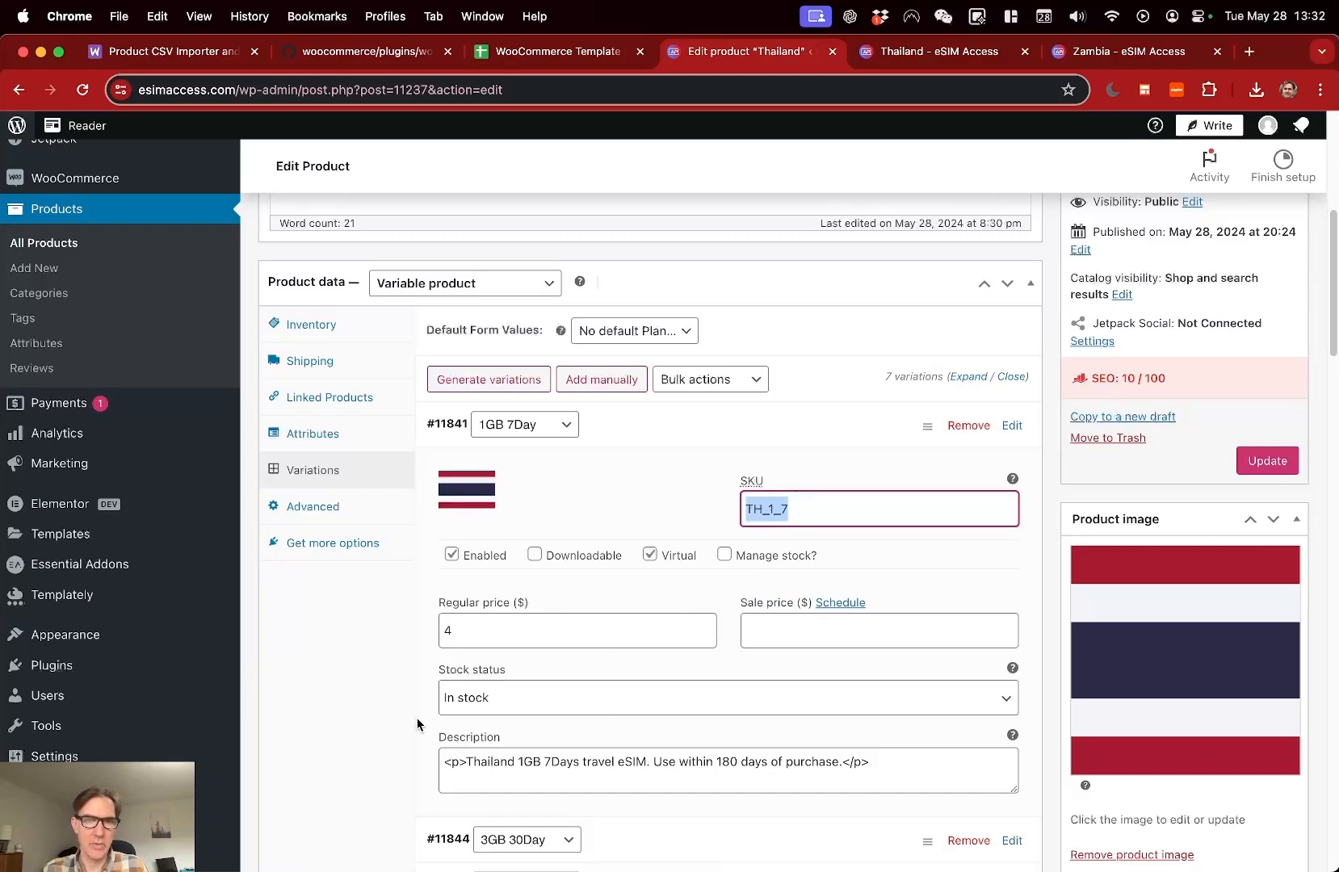
pyautogui.moveTo(968, 779); pyautogui.dragTo(434, 750)
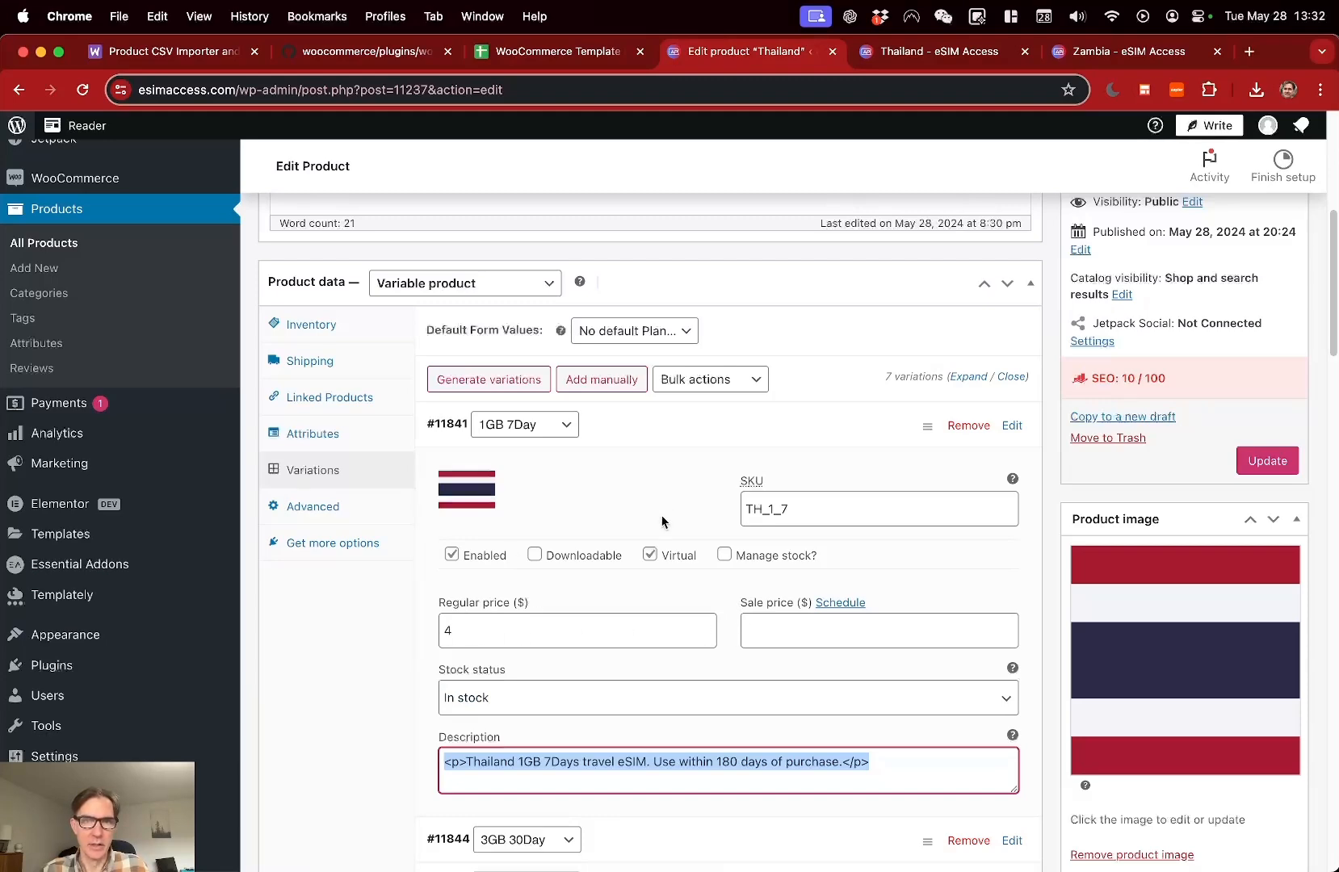
pyautogui.scroll(1, 662, 520)
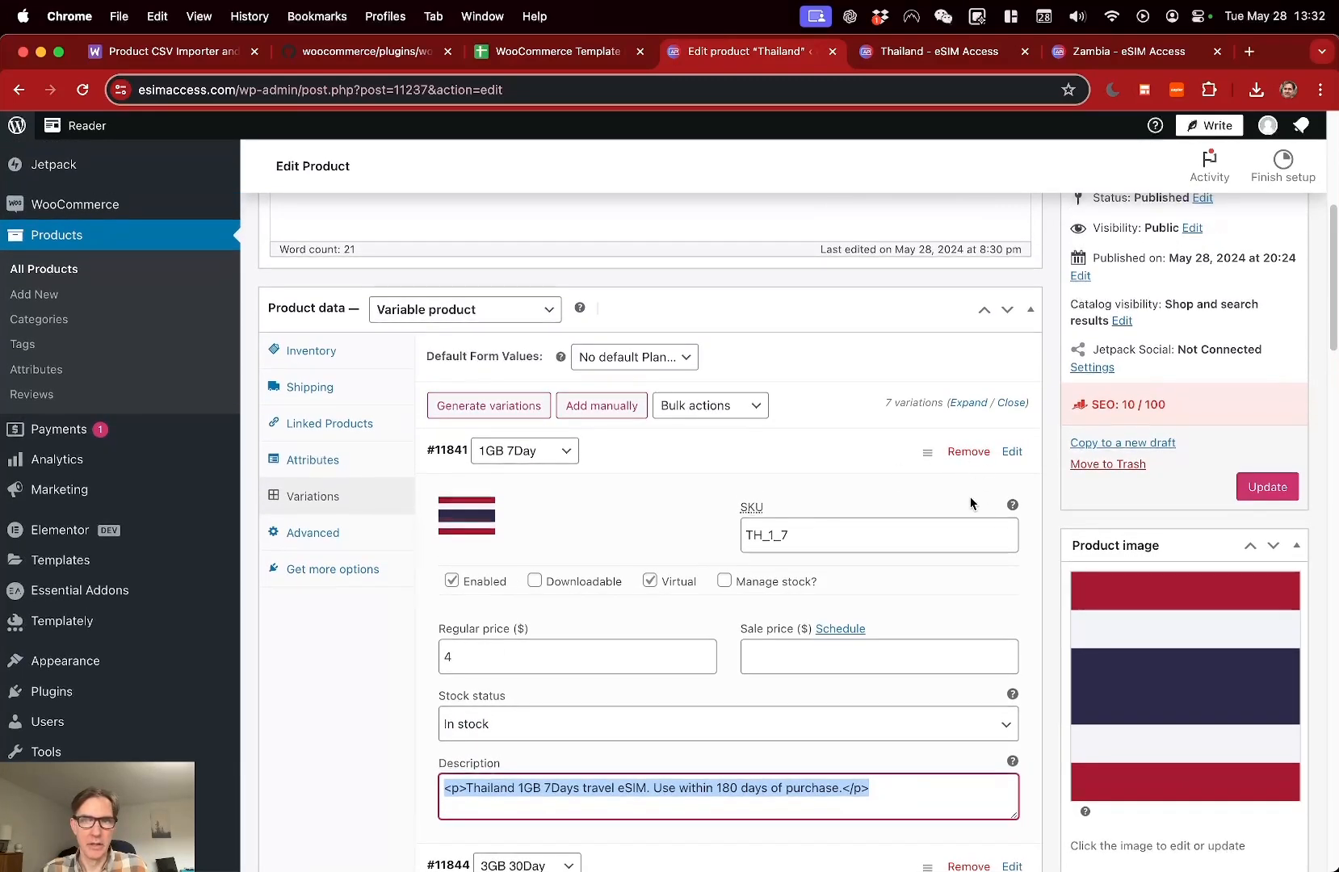
pyautogui.scroll(10, 972, 502)
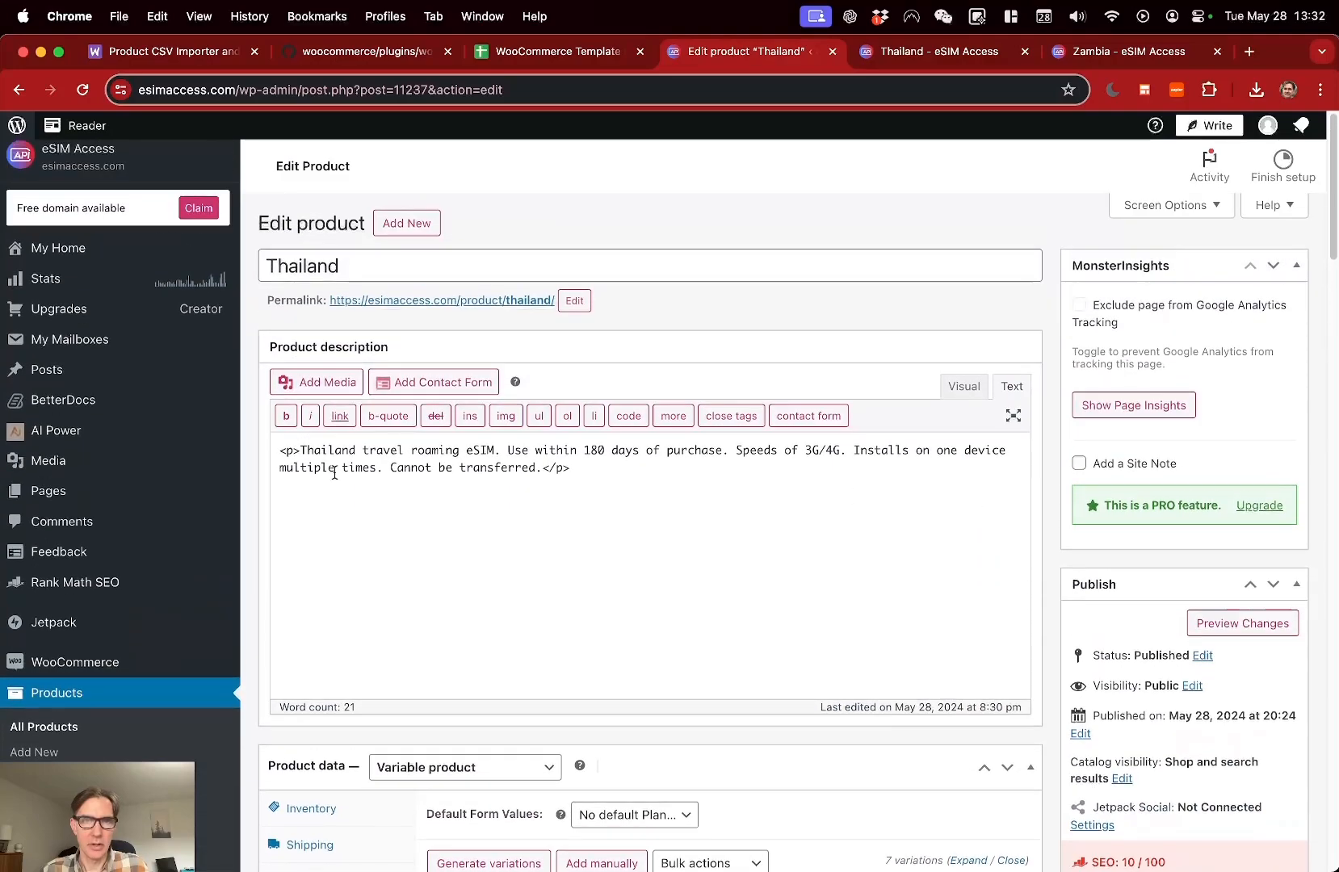
pyautogui.scroll(-15, 555, 485)
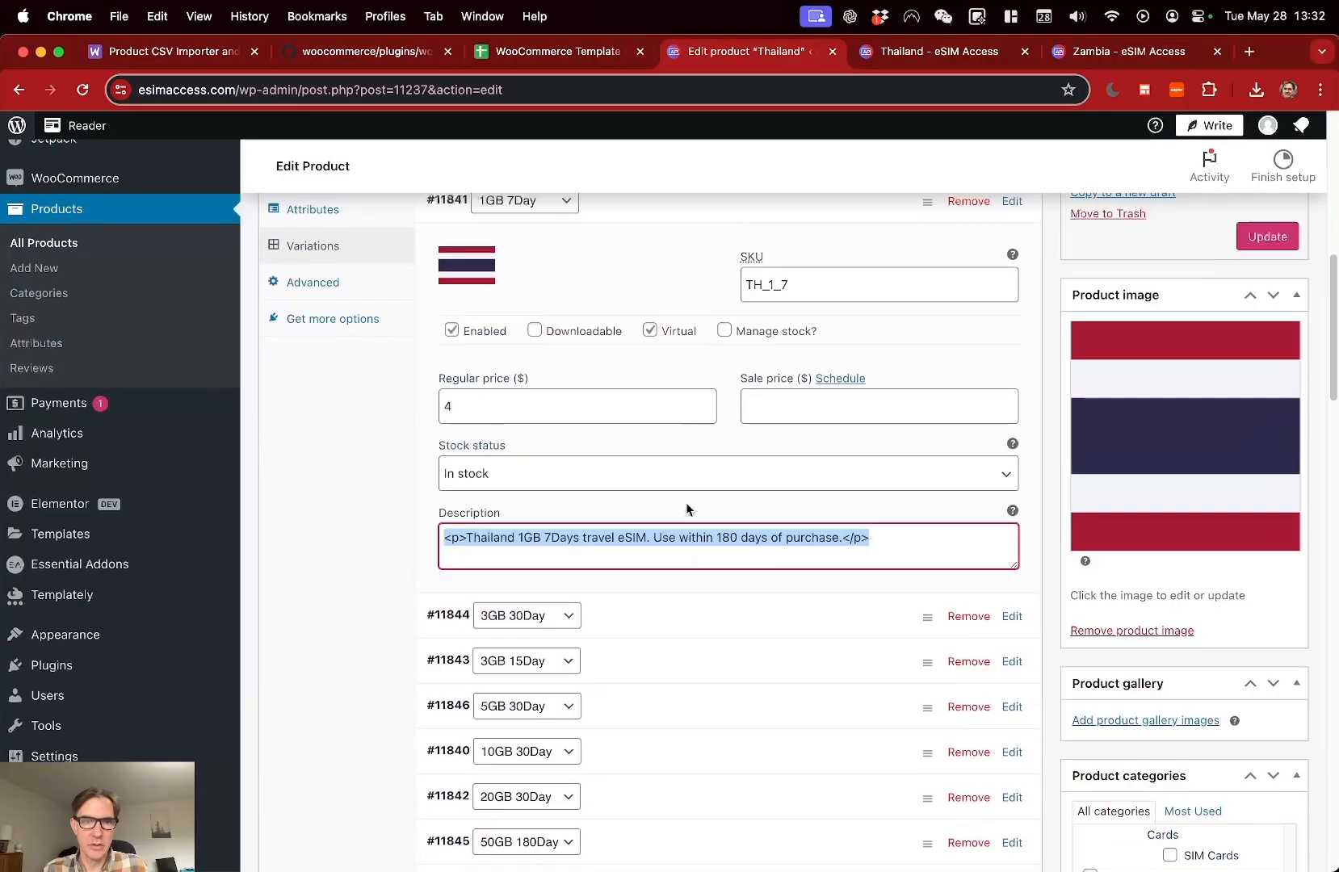
# - Update the Thailand product and open its store page
pyautogui.scroll(10, 838, 598)
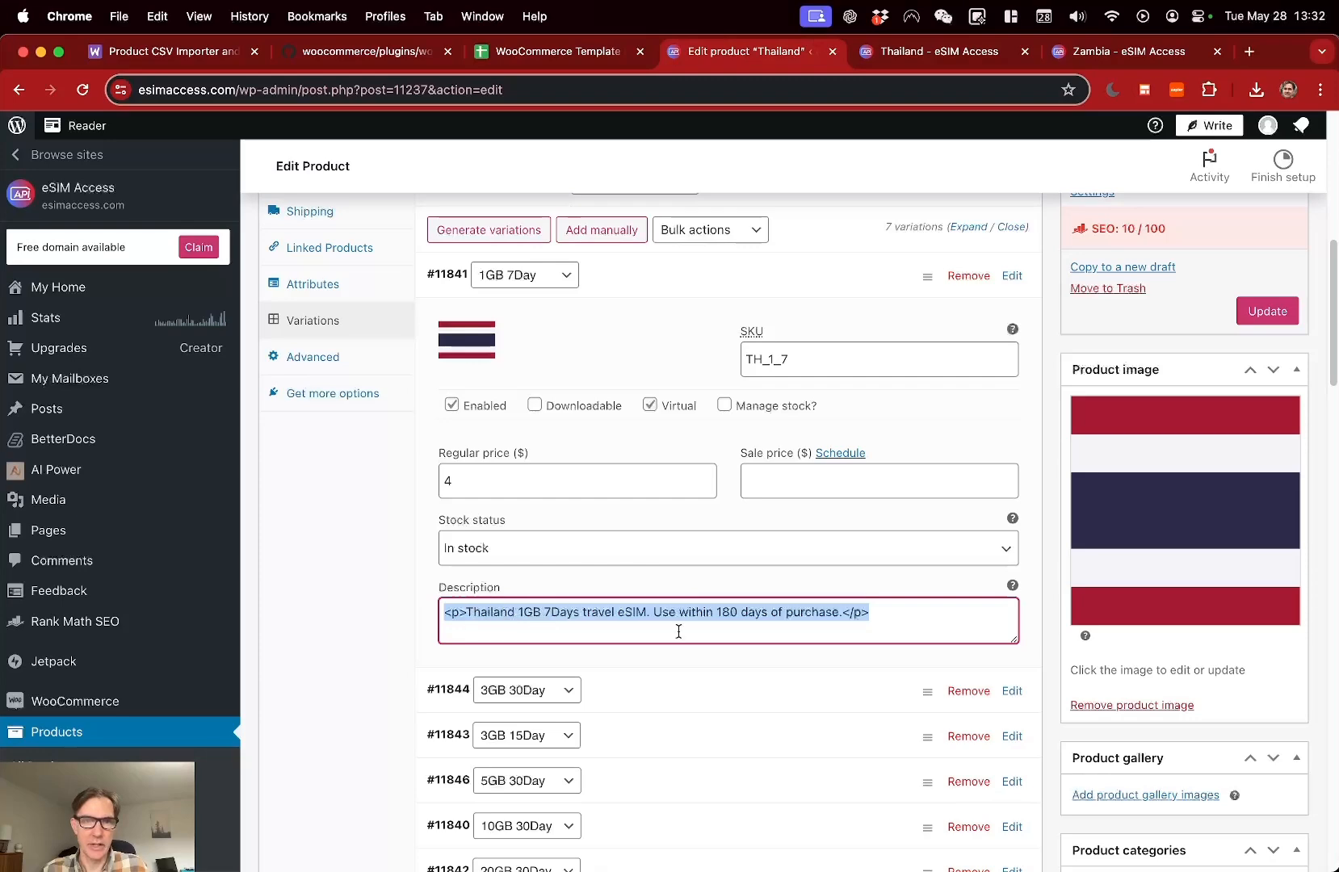
pyautogui.scroll(6, 1029, 545)
pyautogui.click(1248, 652)
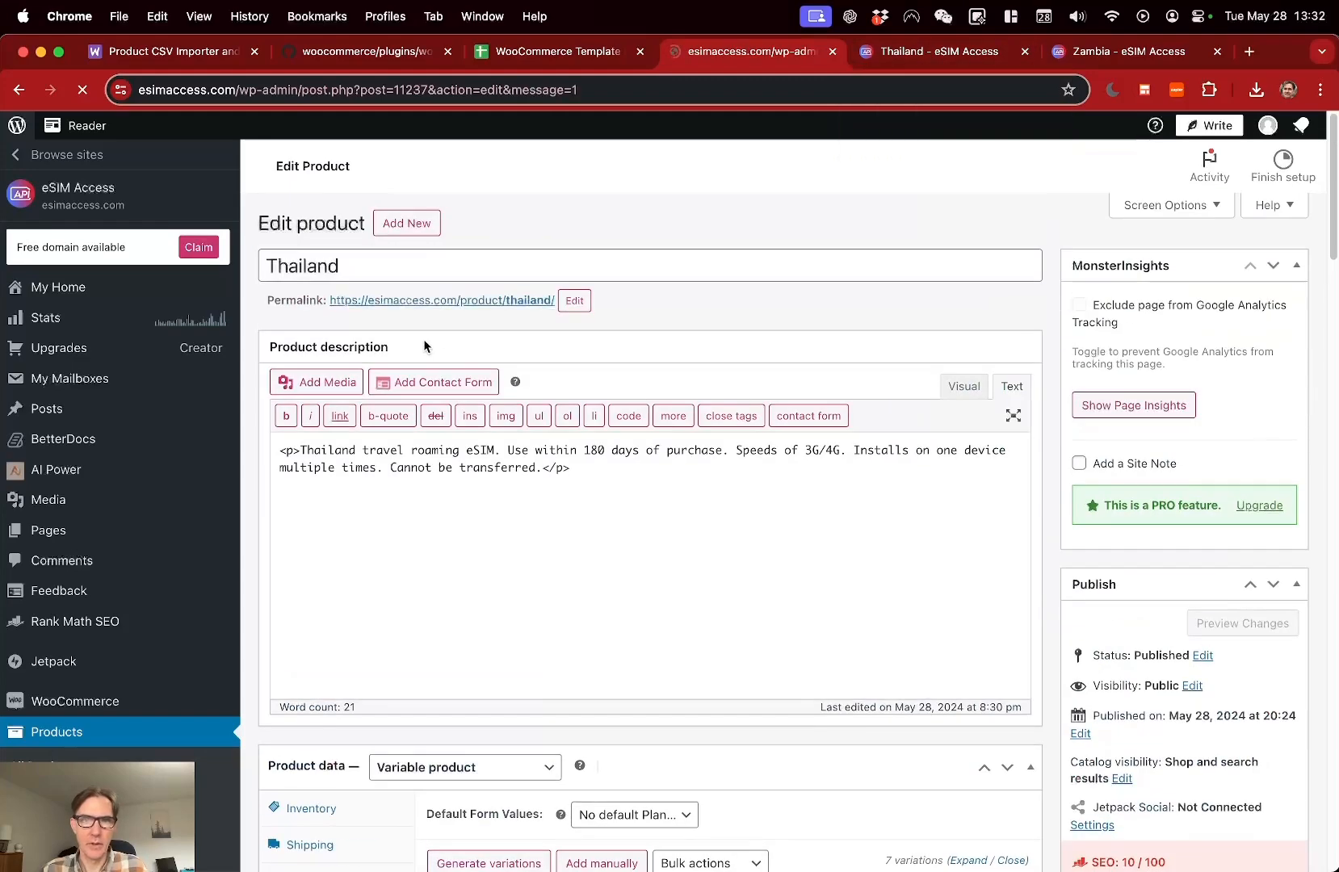
pyautogui.click(428, 364)
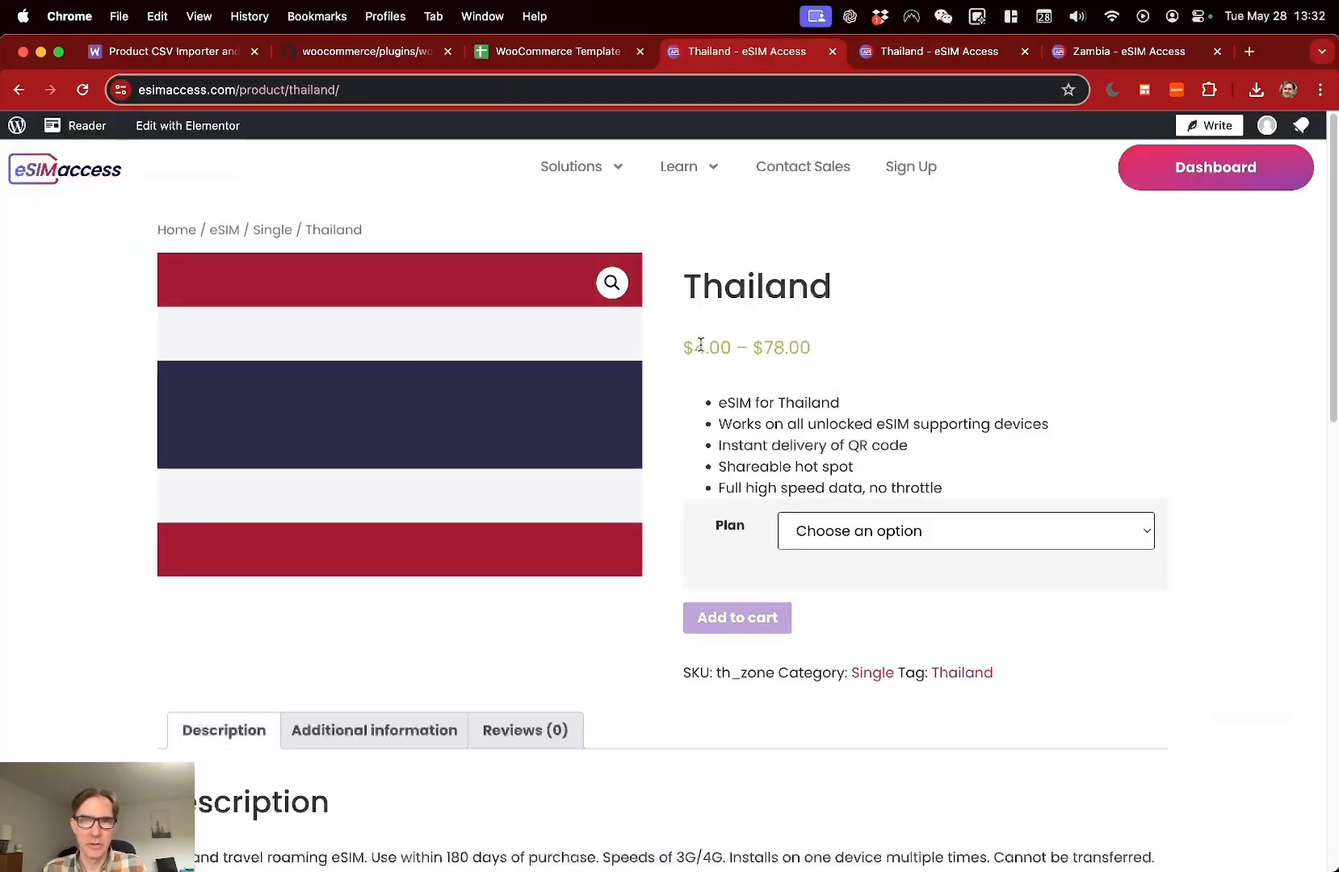
# - Select the 1GB 7Day and 20GB 30Day plans in turn on the Thailand store page and check each variation's description, price and SKU
pyautogui.click(890, 537)
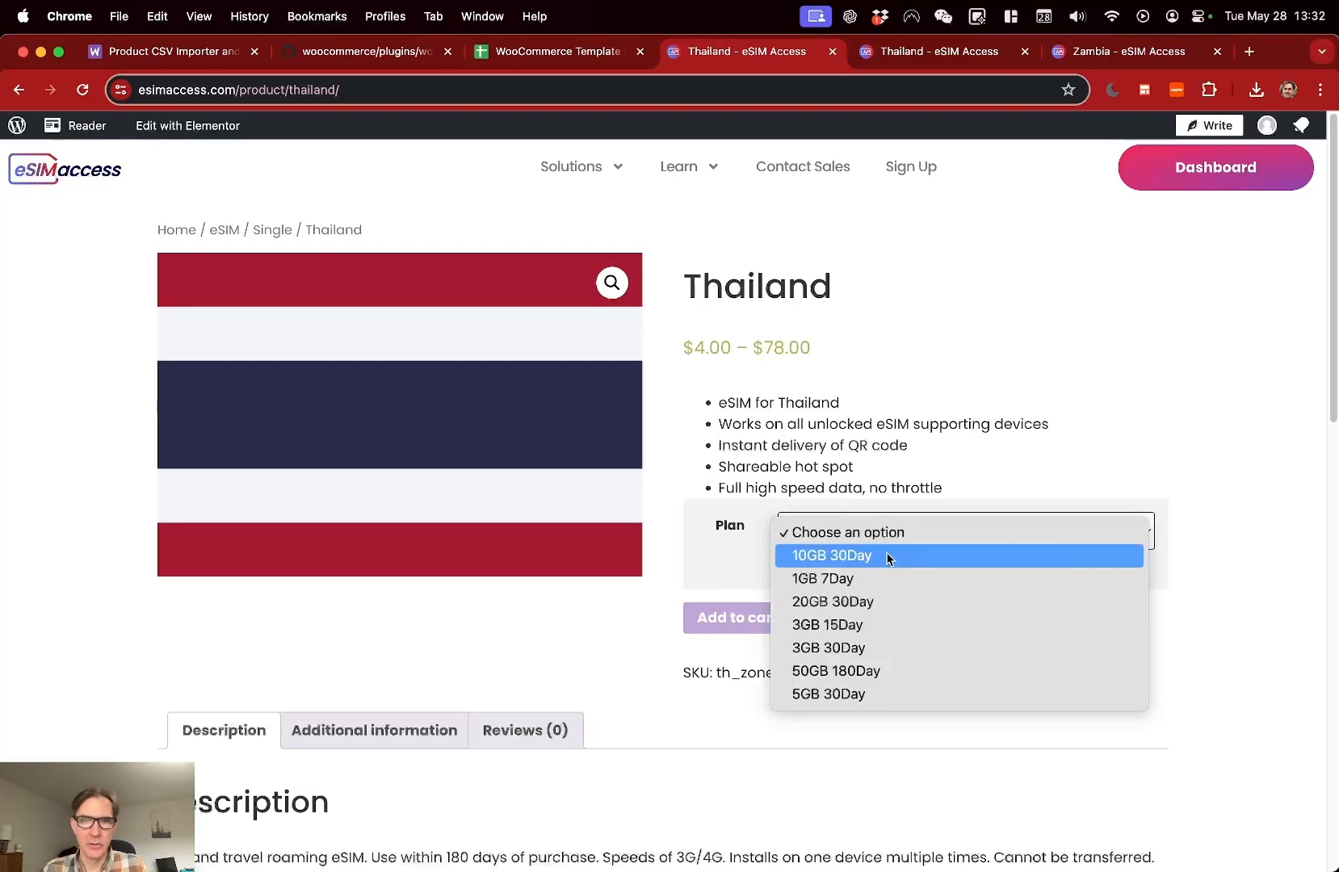
pyautogui.click(881, 575)
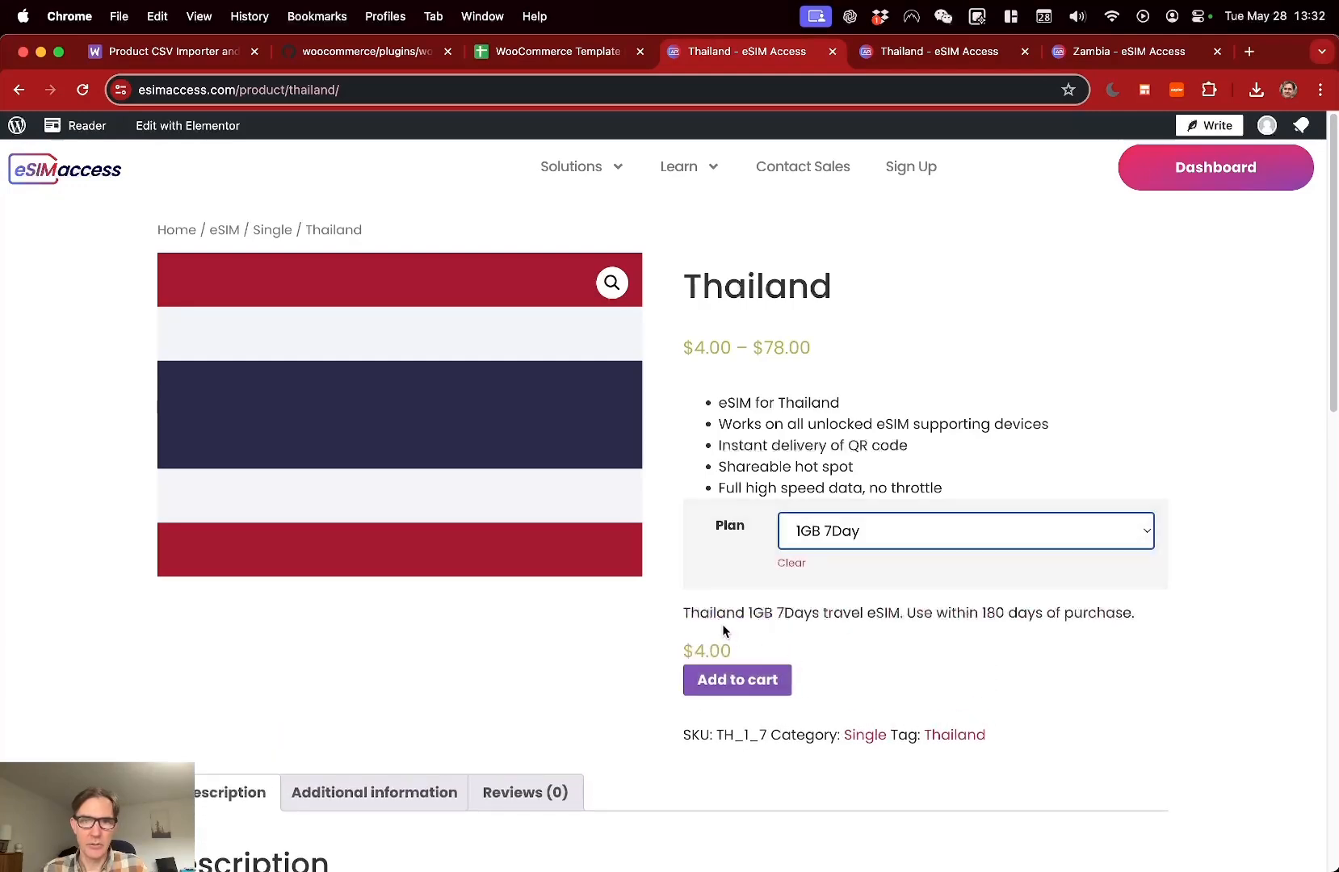
pyautogui.moveTo(685, 616); pyautogui.dragTo(893, 631)
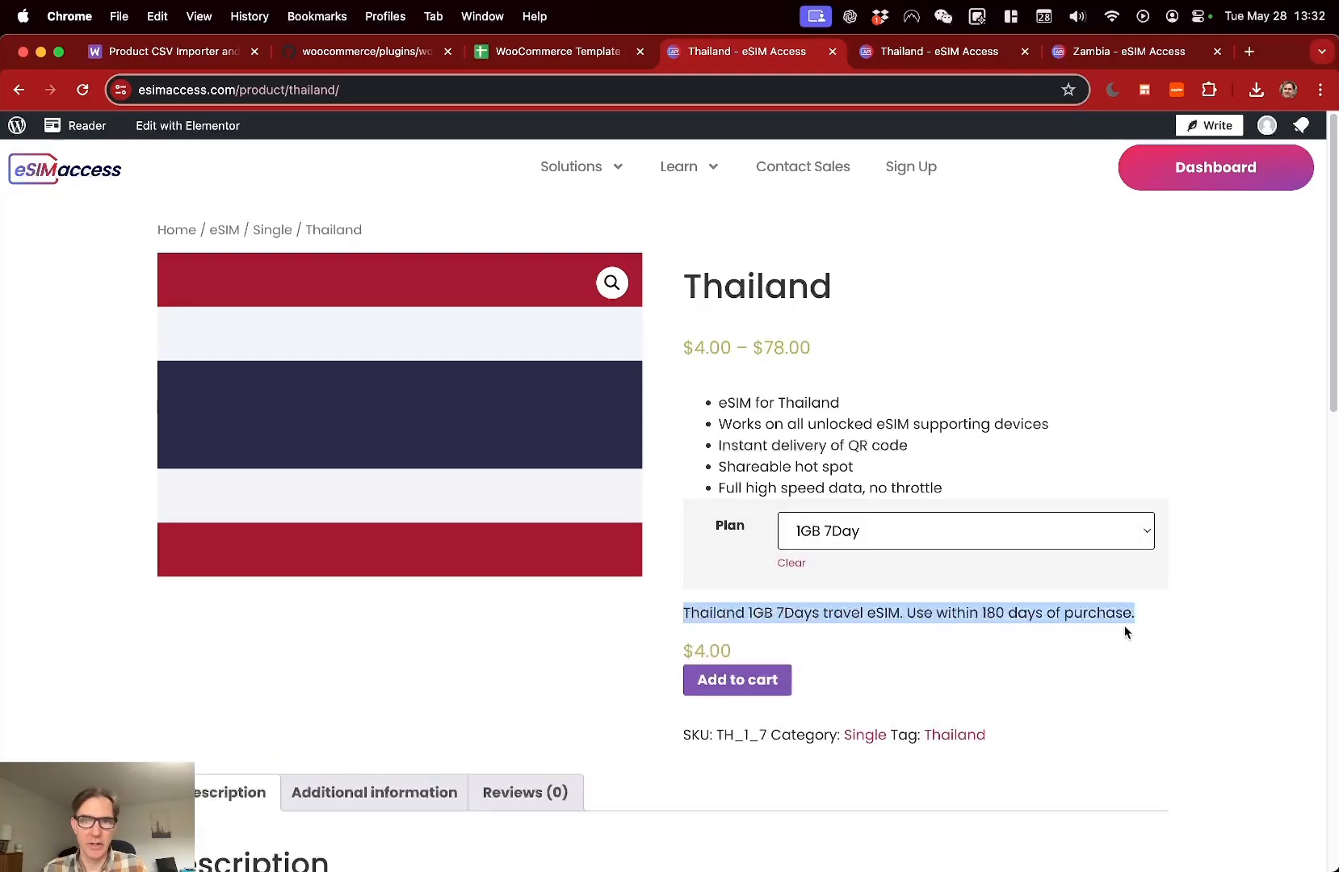
pyautogui.click(896, 529)
pyautogui.click(846, 553)
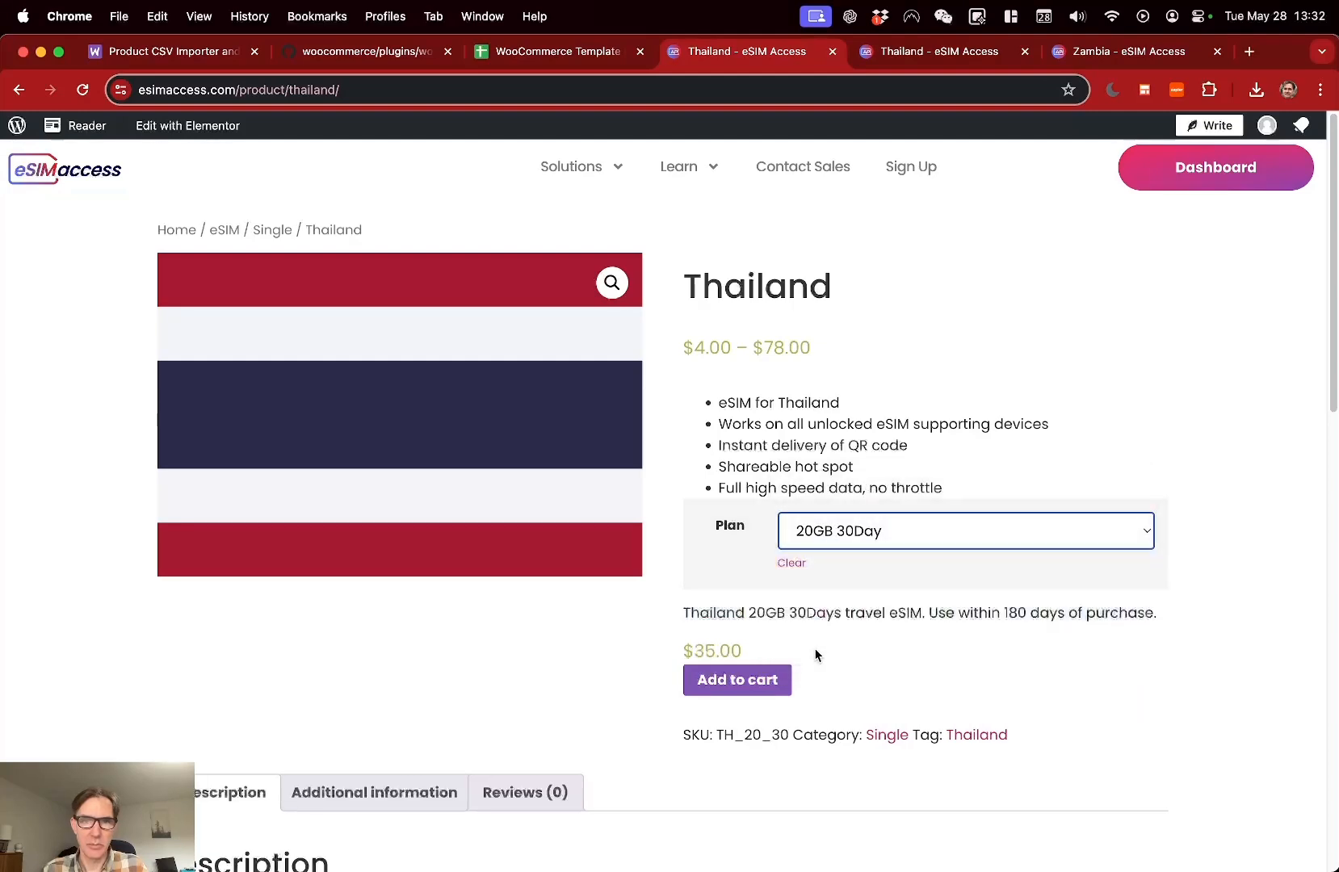
pyautogui.moveTo(693, 610); pyautogui.dragTo(1154, 628)
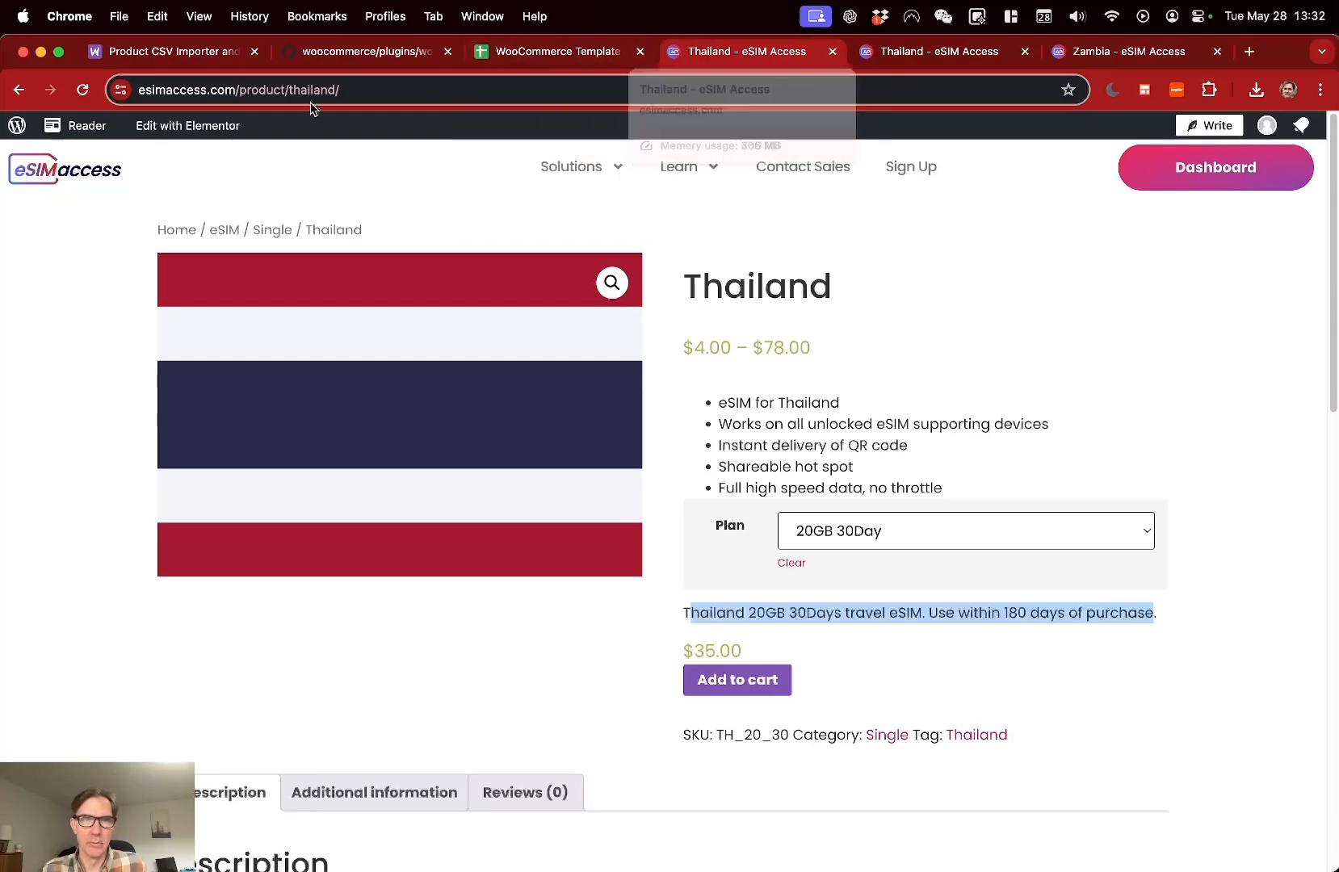
# - Go back to the Thailand product's edit page, check that its permalink leads to the store page, and return to editing
pyautogui.click(20, 91)
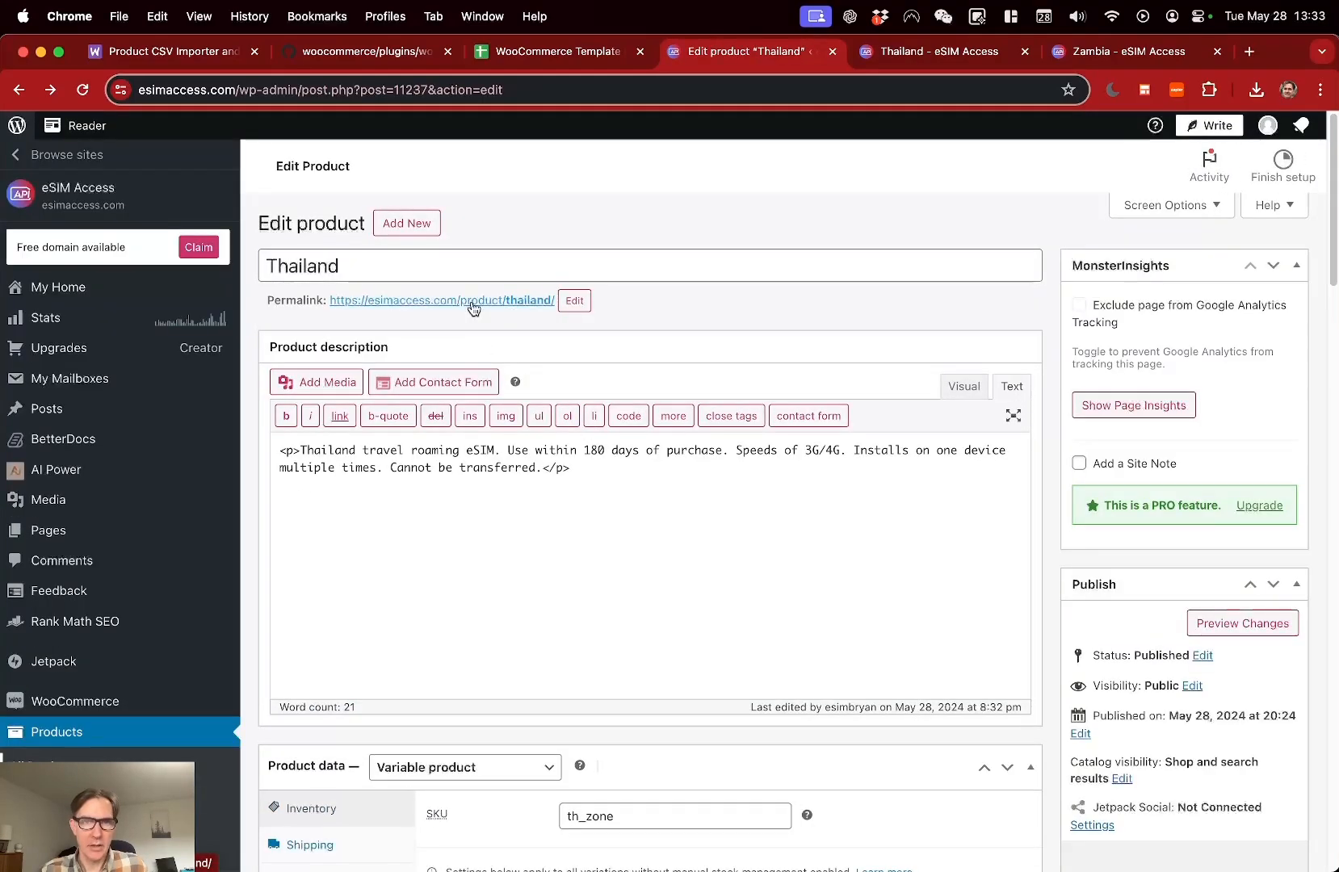
pyautogui.click(470, 305)
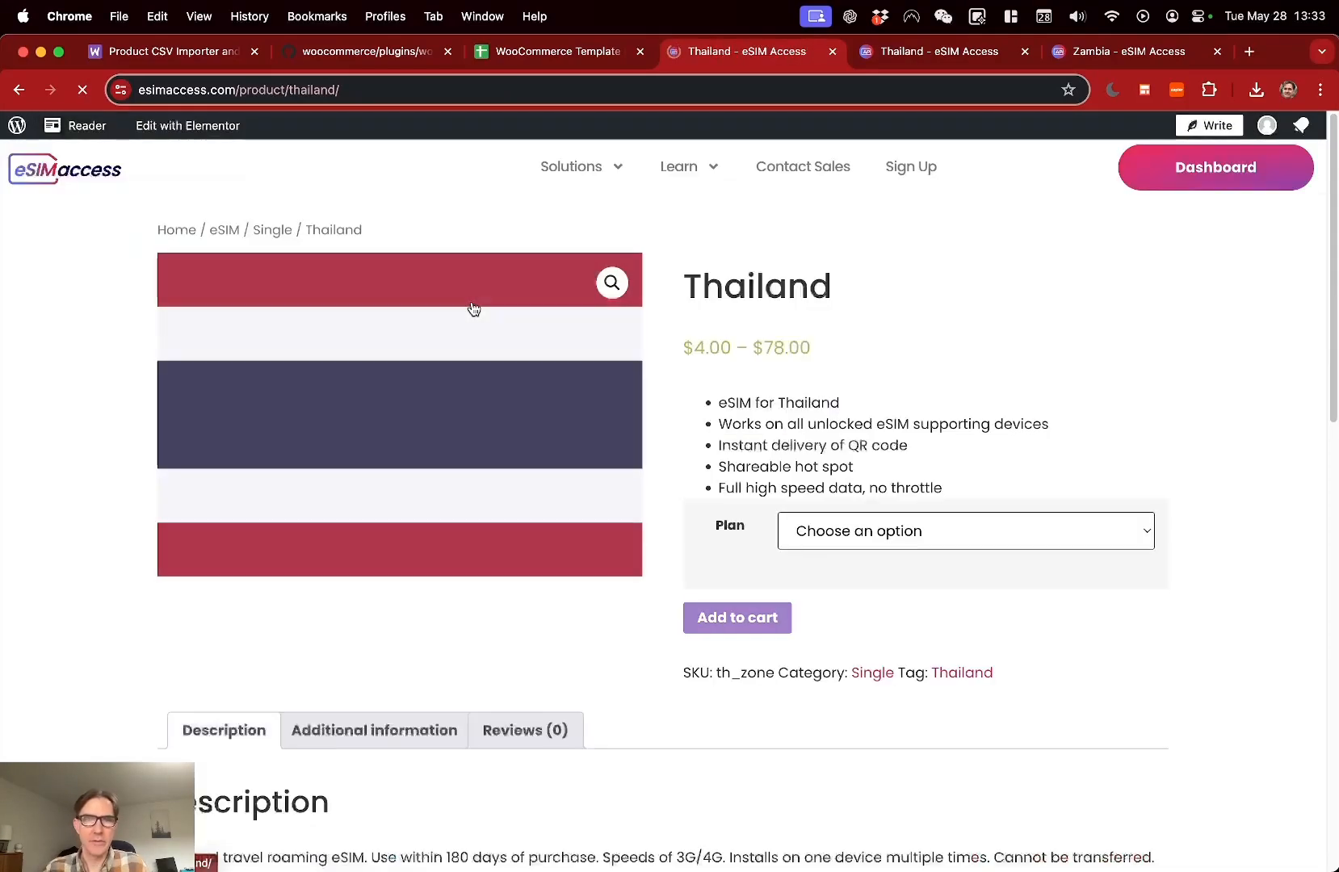
pyautogui.click(20, 89)
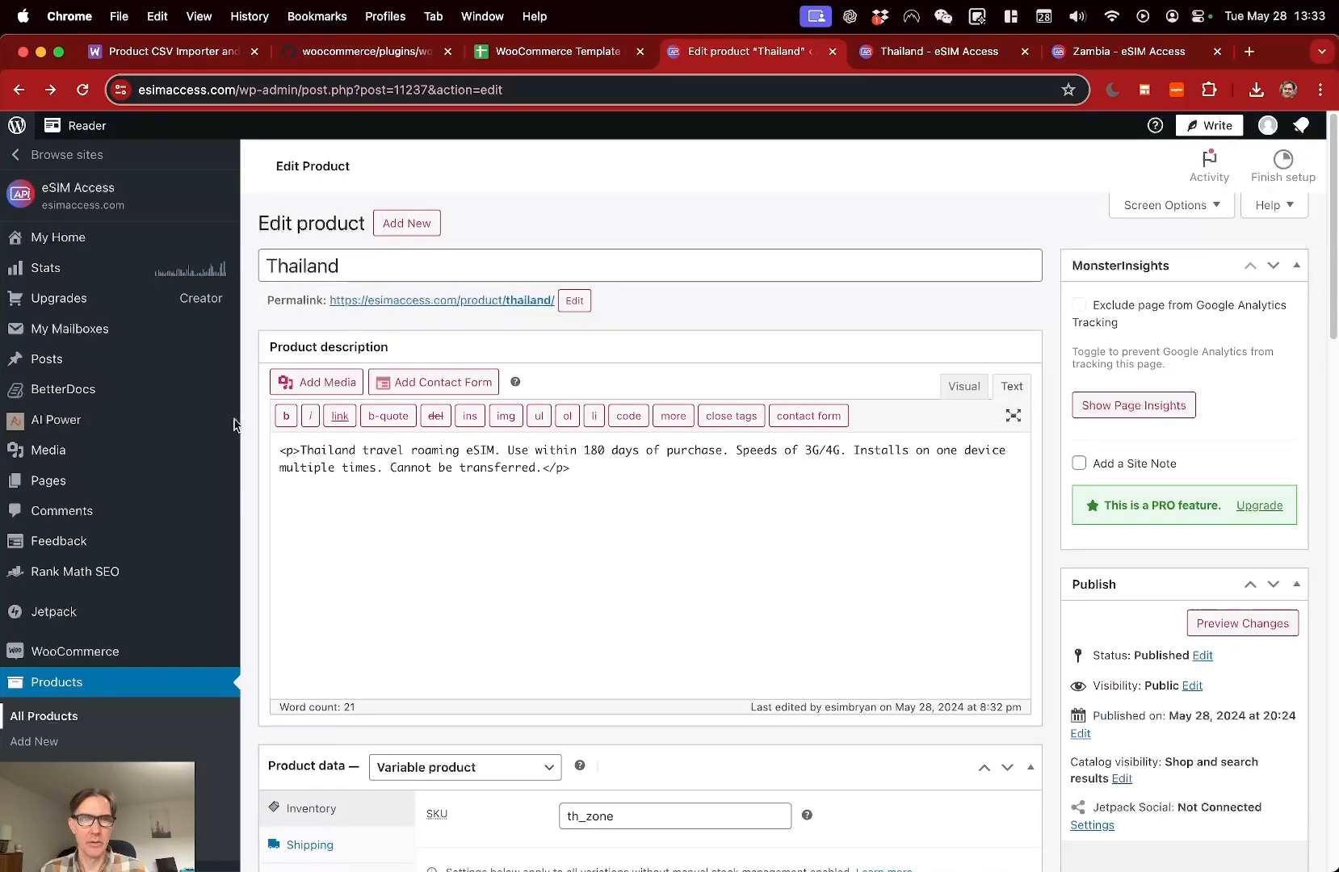
# - Open the list of all products and look through the country products' SKUs, stock status, price ranges, categories and tags
pyautogui.click(120, 750)
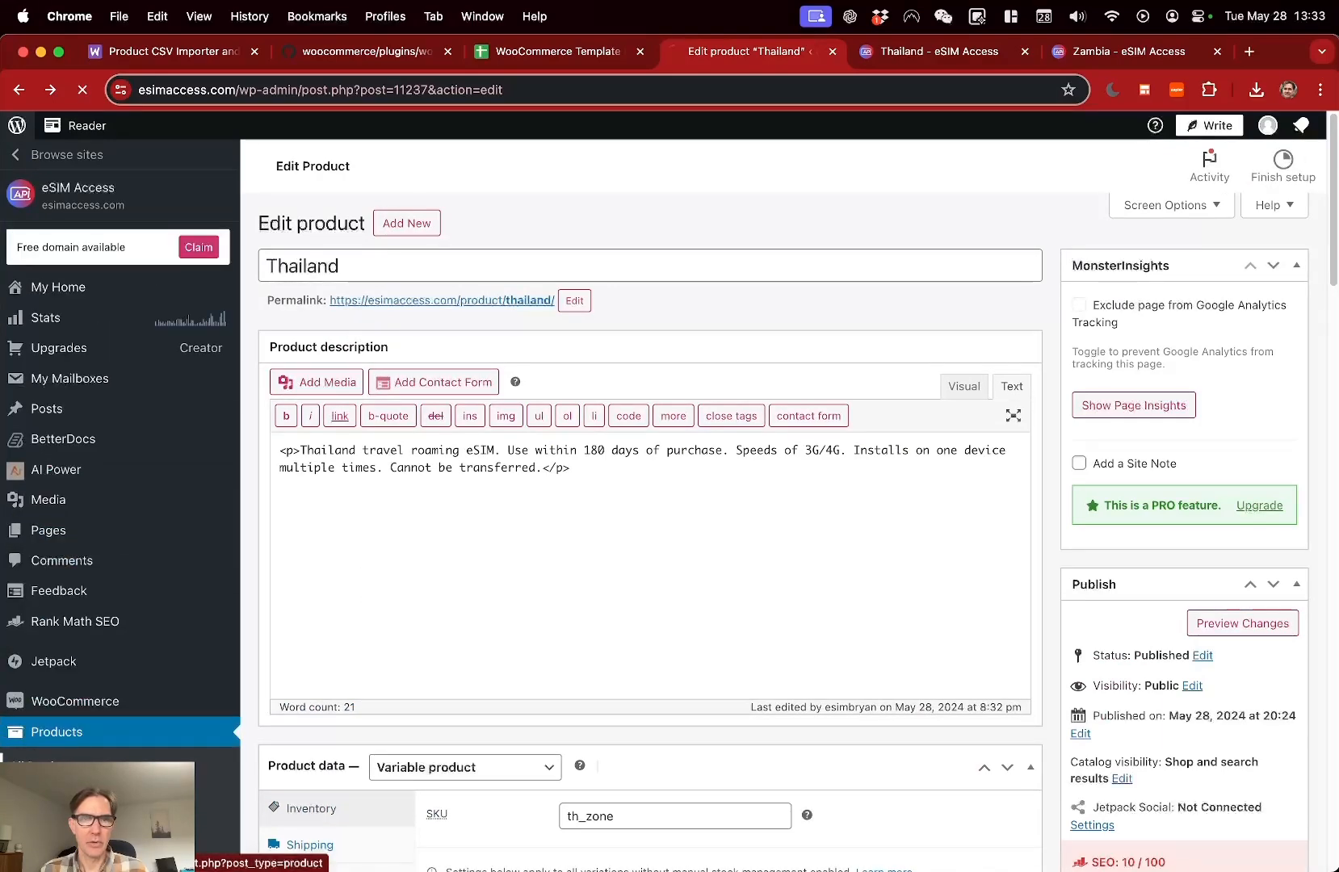
pyautogui.scroll(-3, 654, 601)
pyautogui.scroll(-8, 648, 598)
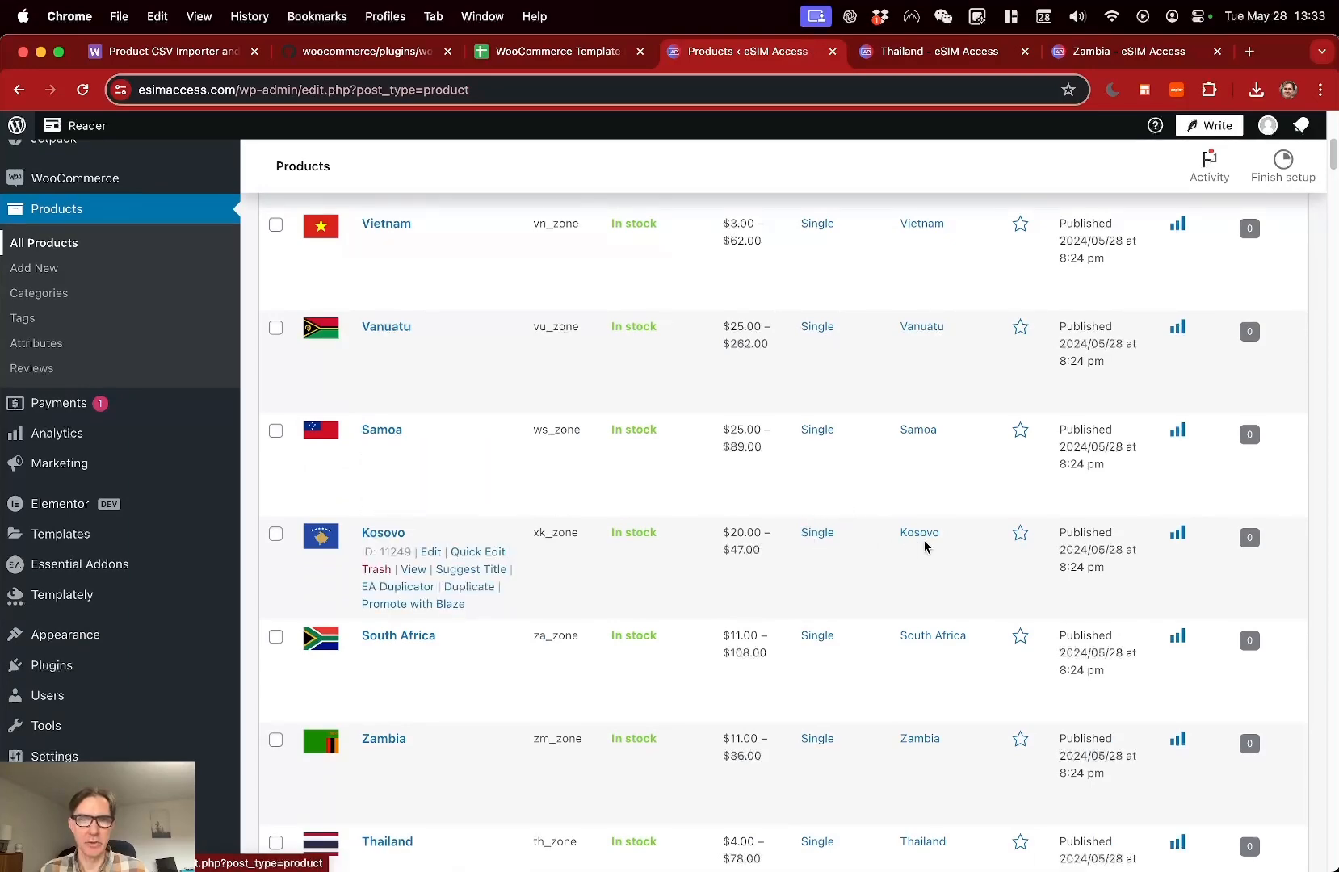
pyautogui.scroll(11, 927, 612)
pyautogui.scroll(-18, 926, 612)
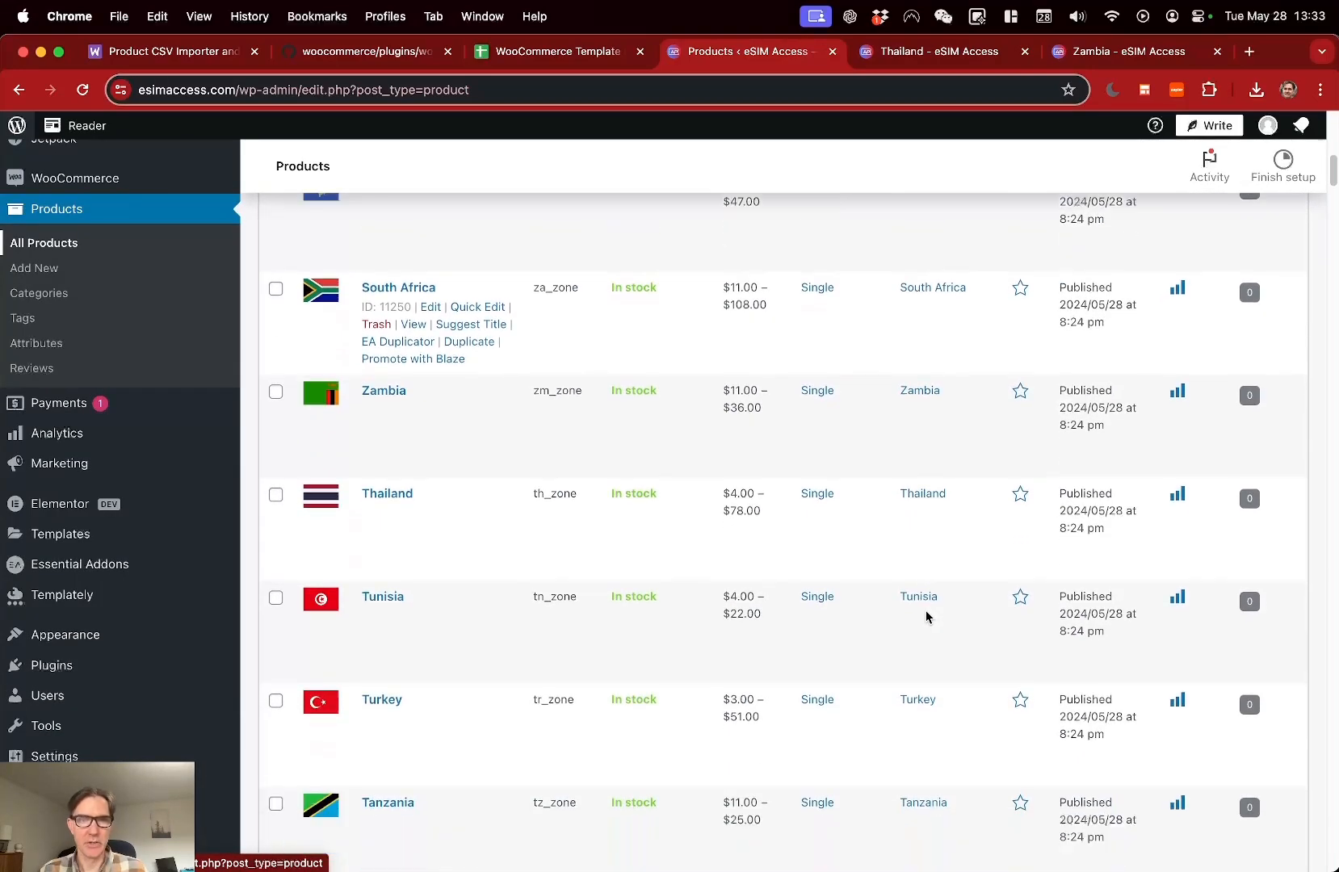
pyautogui.scroll(-14, 926, 617)
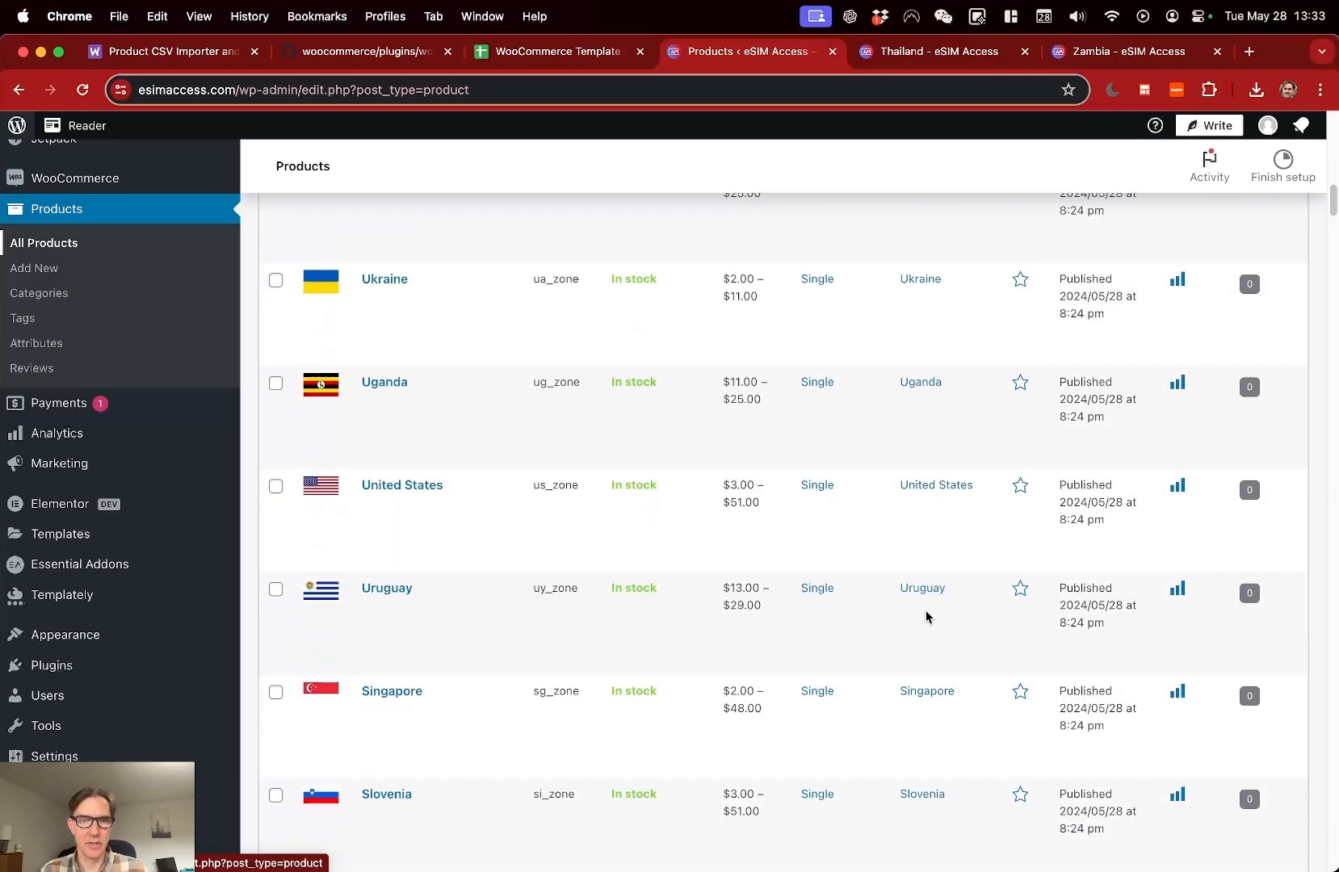
pyautogui.scroll(-11, 927, 617)
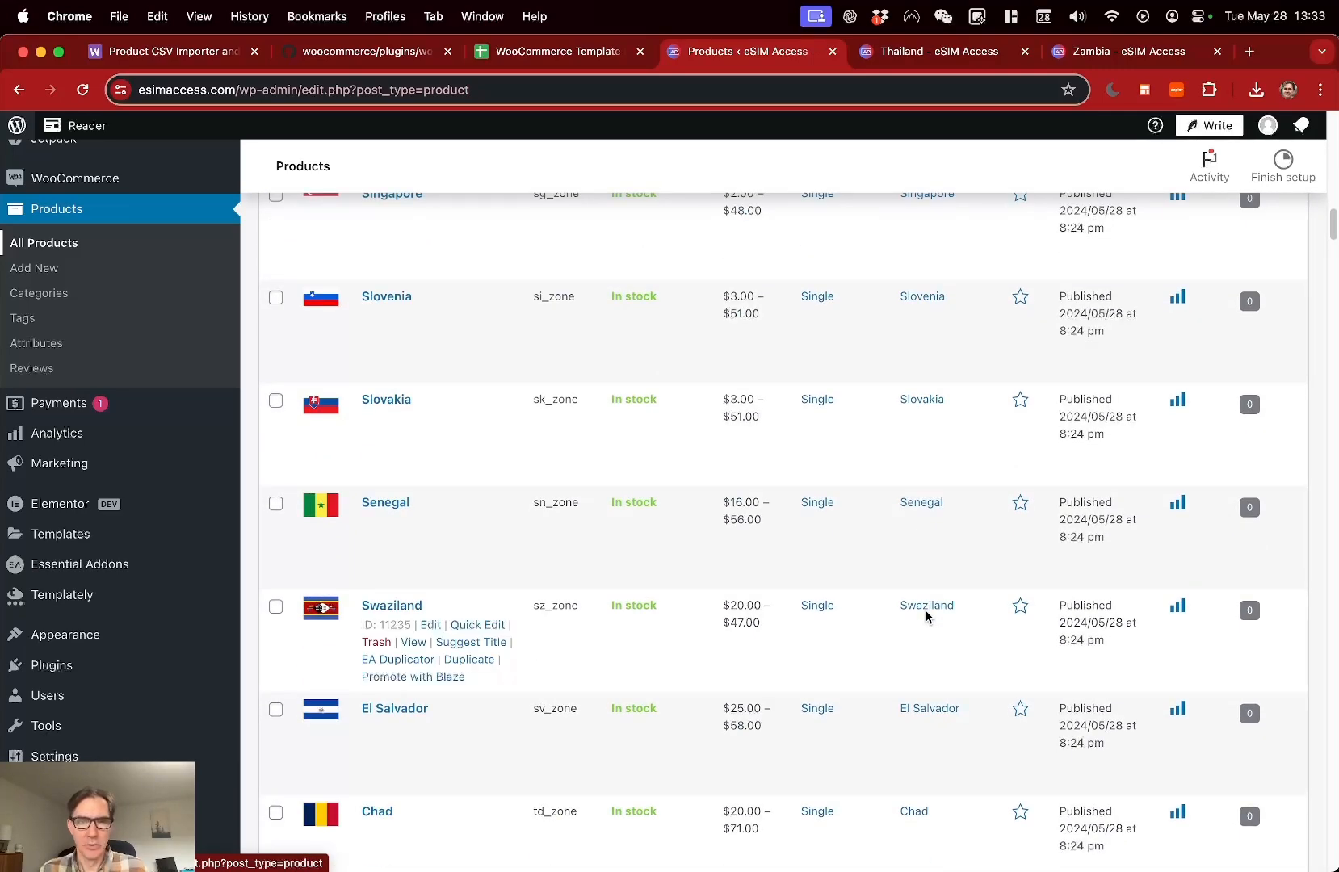